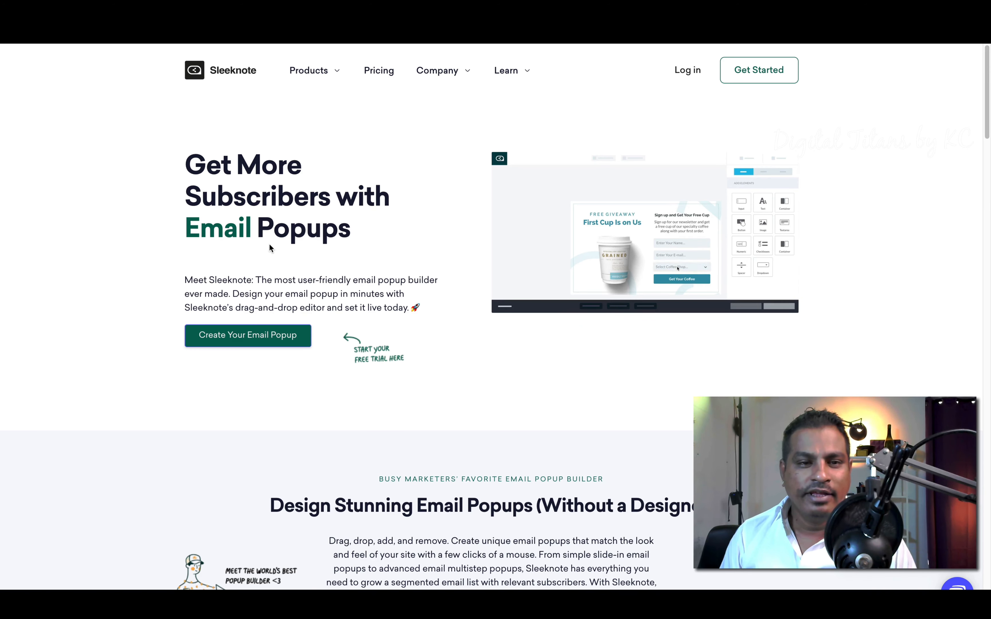
# Step: Highlight the Get More Subscribers hero heading and the product description sentence while reading
pyautogui.moveTo(177, 161); pyautogui.dragTo(303, 218)
pyautogui.tripleClick(246, 209)
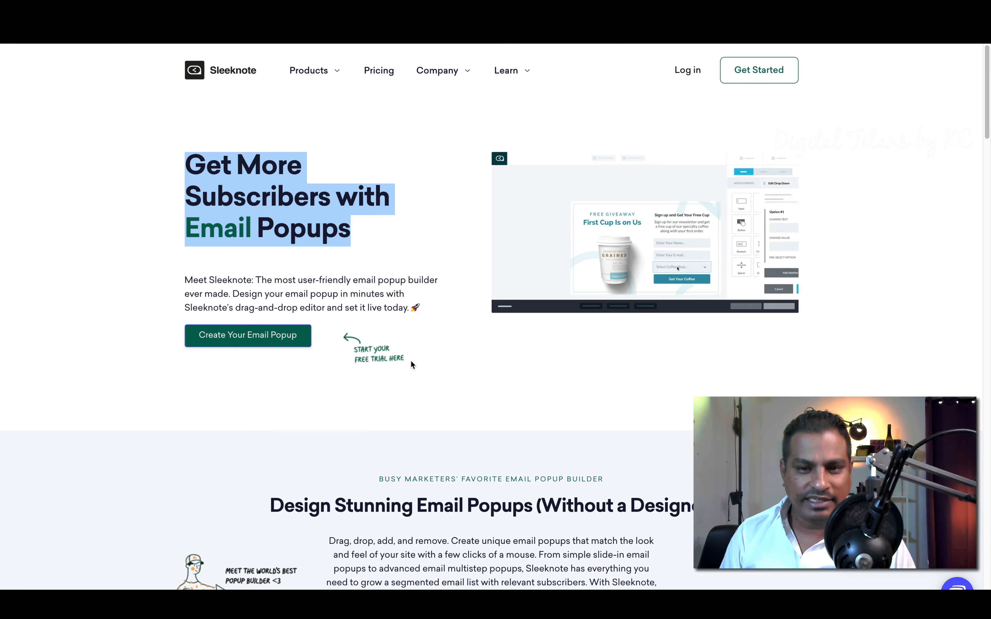
pyautogui.scroll(-2, 413, 365)
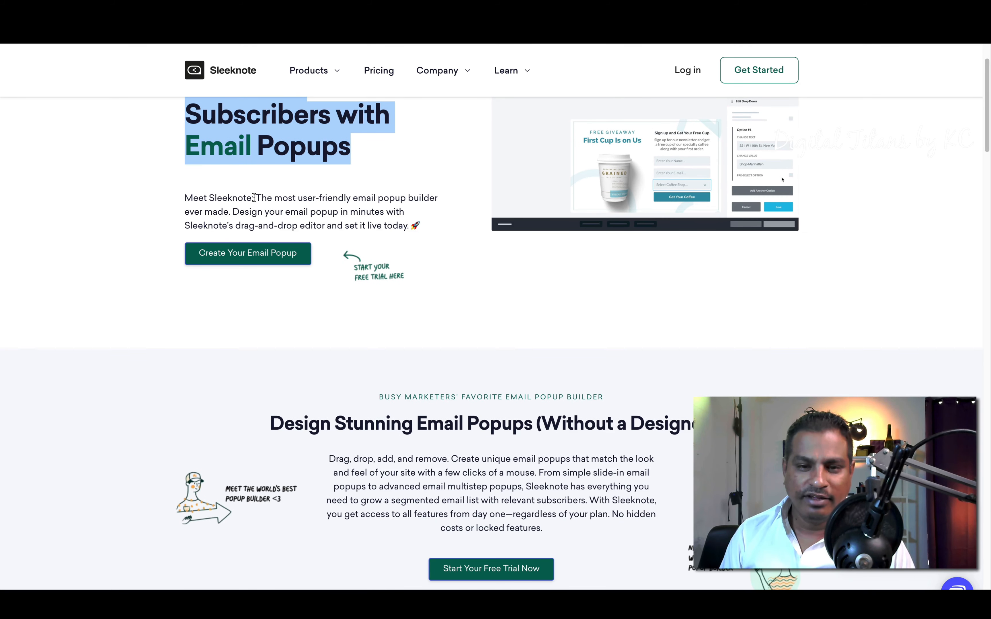
pyautogui.moveTo(253, 198); pyautogui.dragTo(401, 224)
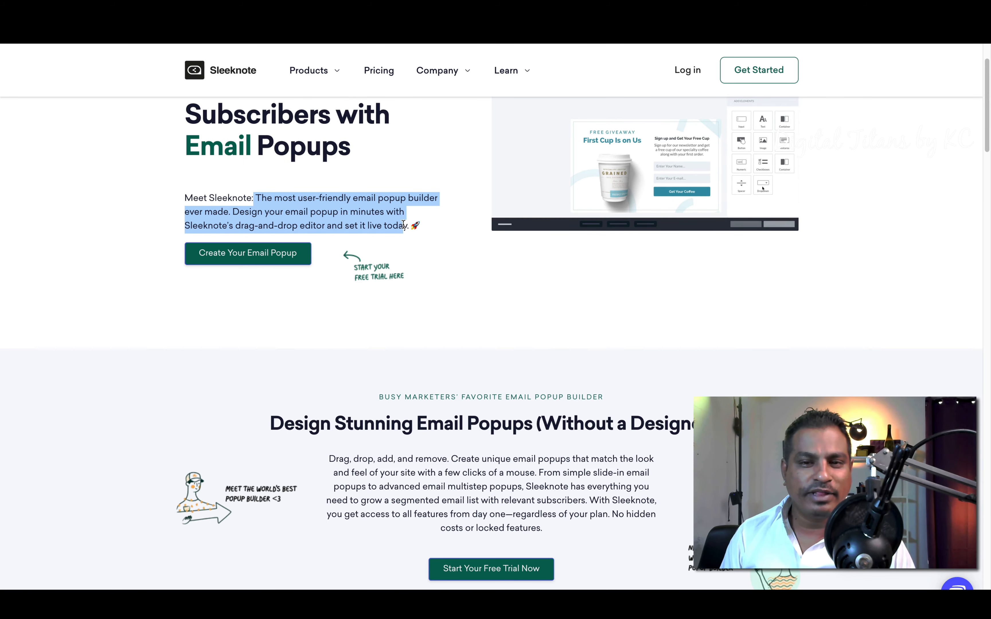
pyautogui.click(331, 224)
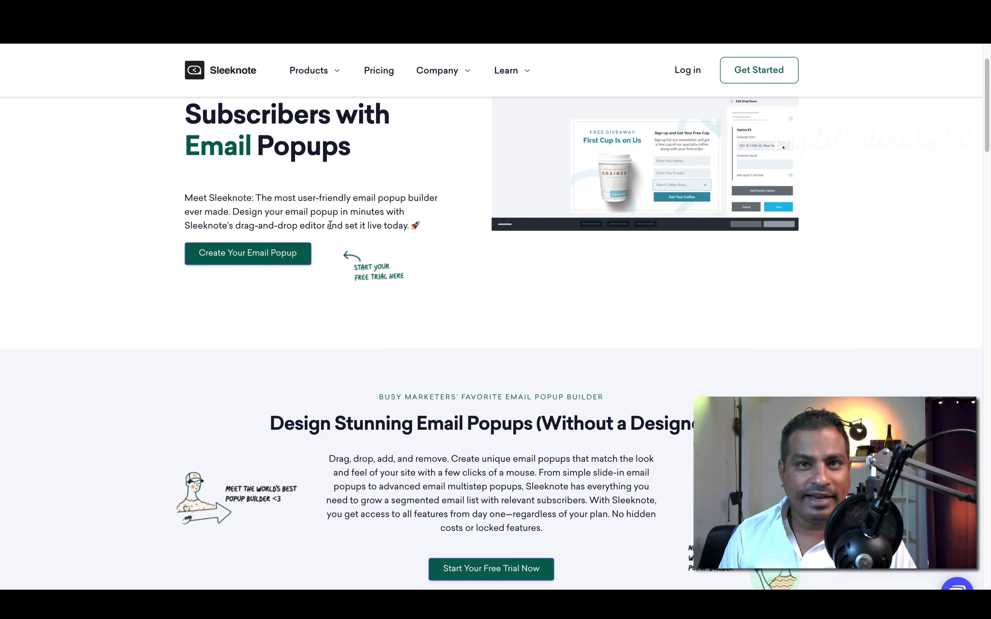
# Step: Scroll down past the Reason #2 targeting options to the multistep popups section
pyautogui.scroll(-1, 414, 332)
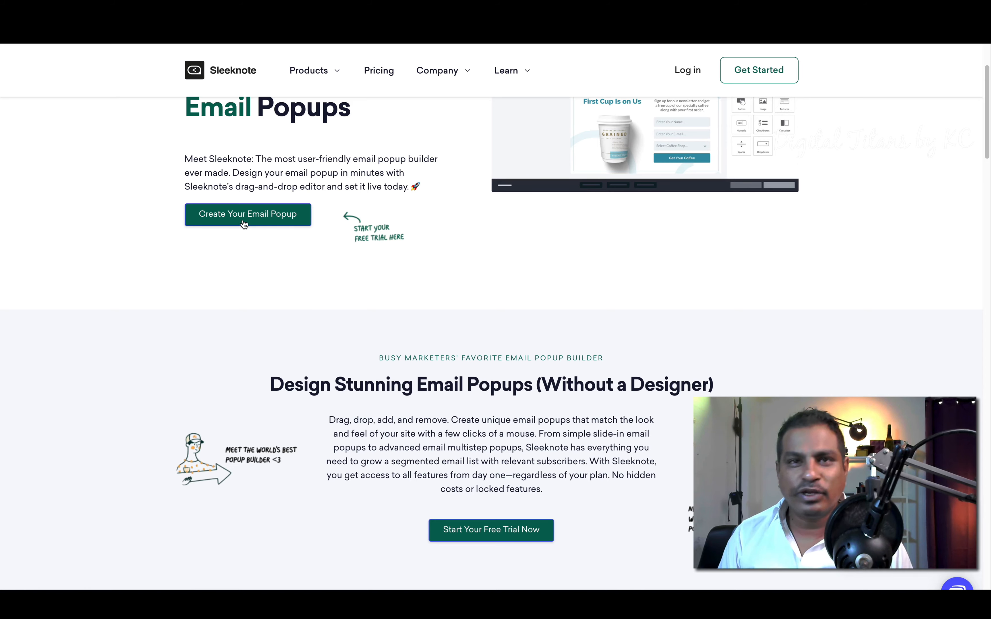
pyautogui.scroll(-3, 441, 368)
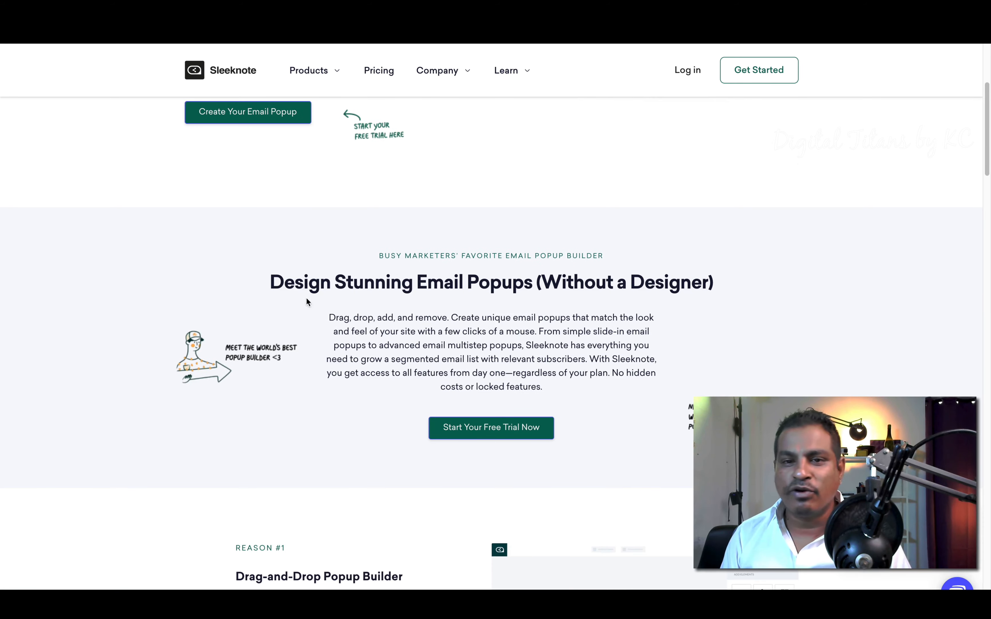
pyautogui.moveTo(268, 282); pyautogui.dragTo(655, 274)
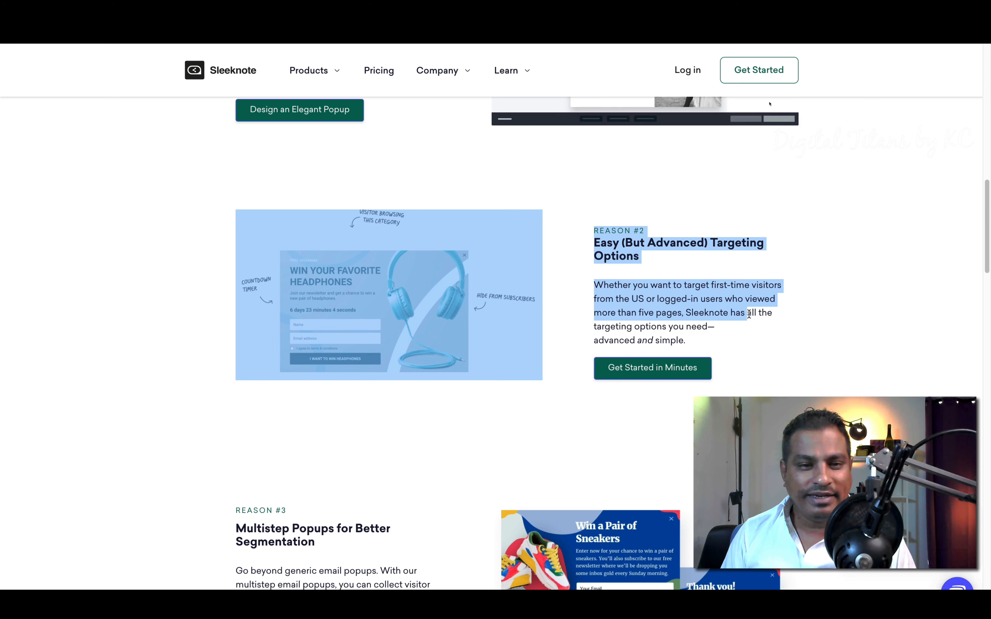
pyautogui.moveTo(751, 314); pyautogui.dragTo(774, 347)
pyautogui.click(773, 347)
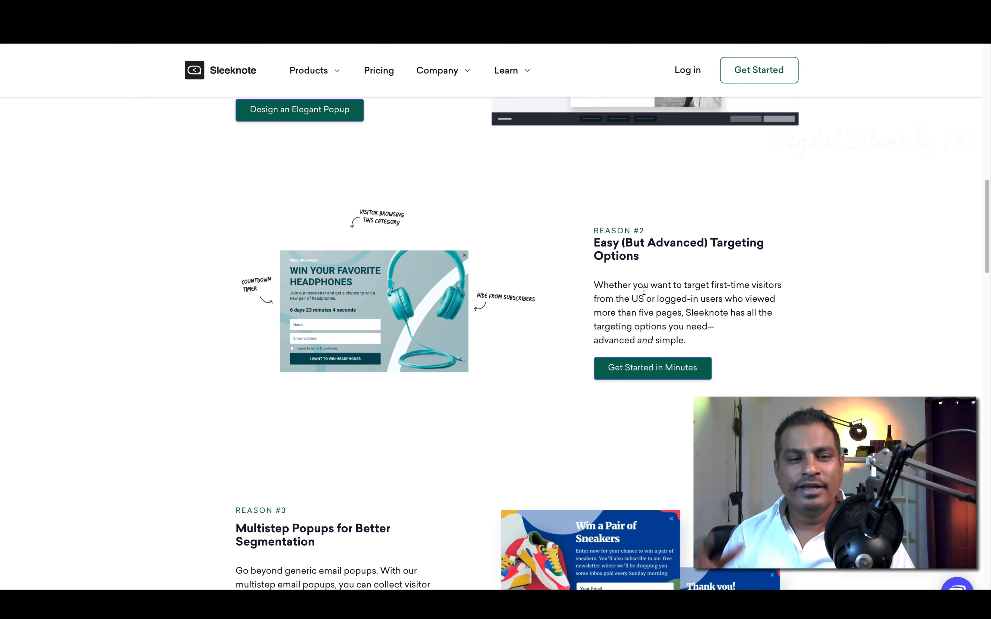
pyautogui.scroll(-4, 643, 291)
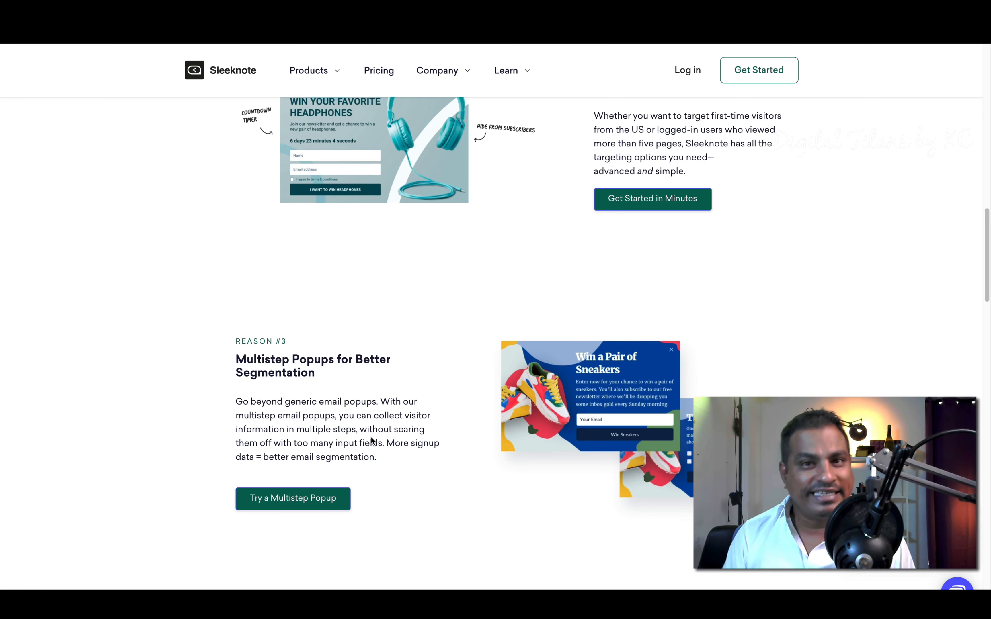
pyautogui.scroll(-10, 373, 440)
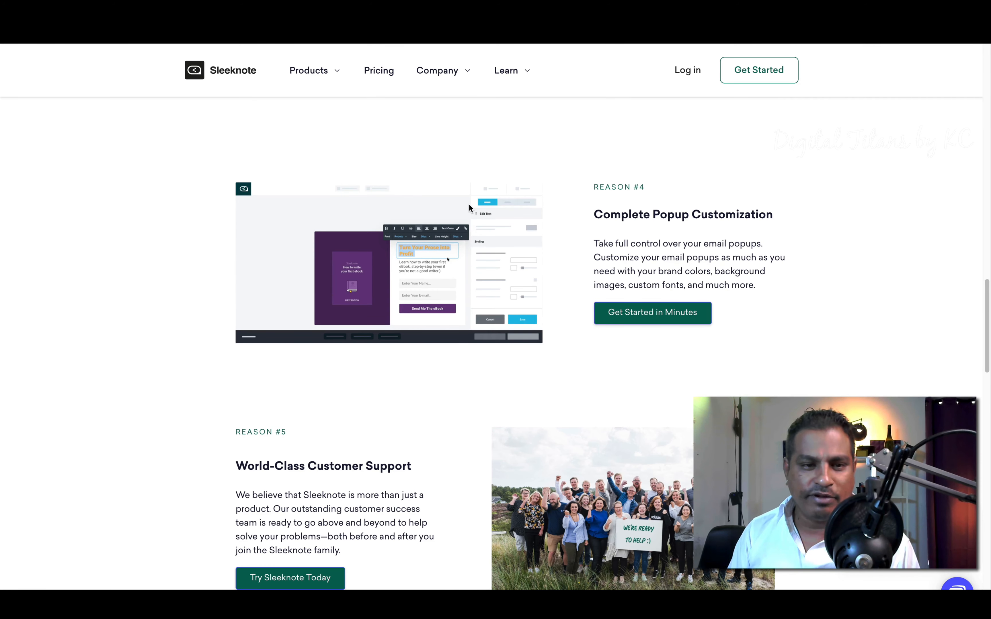
# Step: Scroll down the homepage to the three getting-started step cards
pyautogui.scroll(-5, 577, 283)
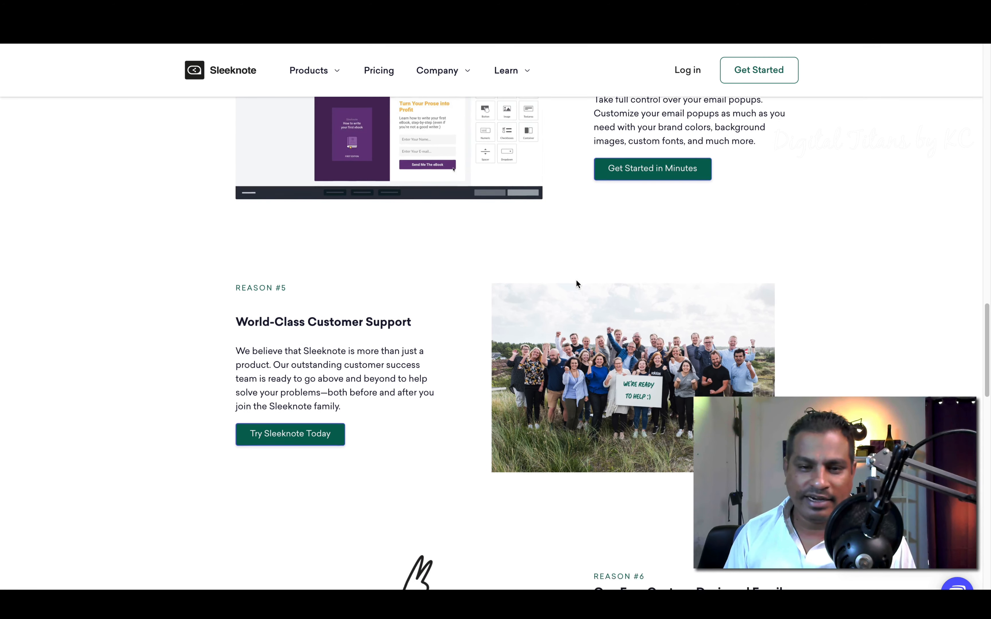
pyautogui.scroll(-2, 352, 264)
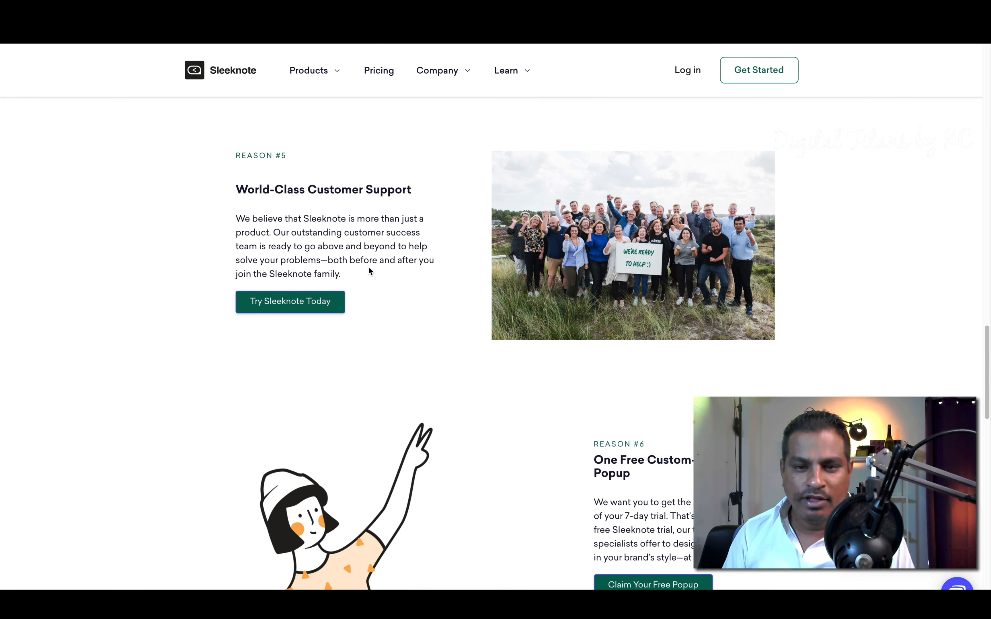
pyautogui.scroll(-2, 518, 433)
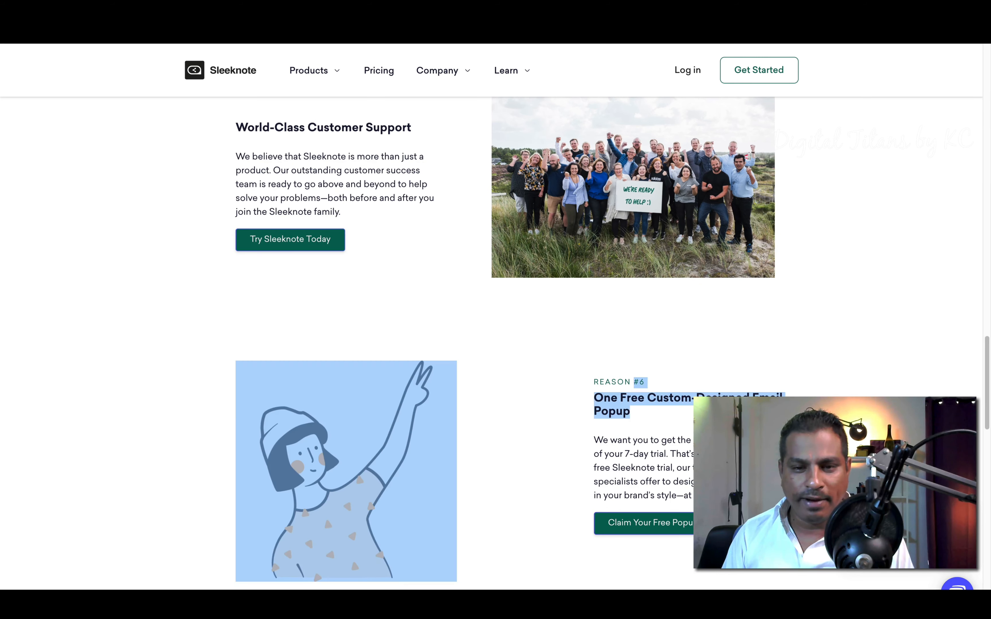
pyautogui.scroll(-10, 557, 366)
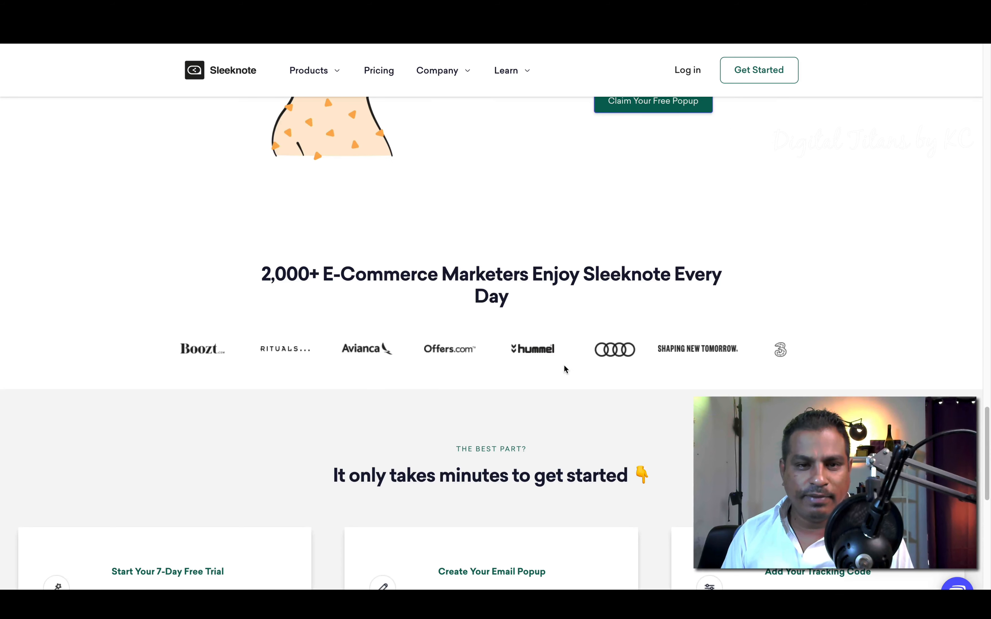
pyautogui.moveTo(251, 269); pyautogui.dragTo(723, 297)
pyautogui.scroll(-8, 723, 298)
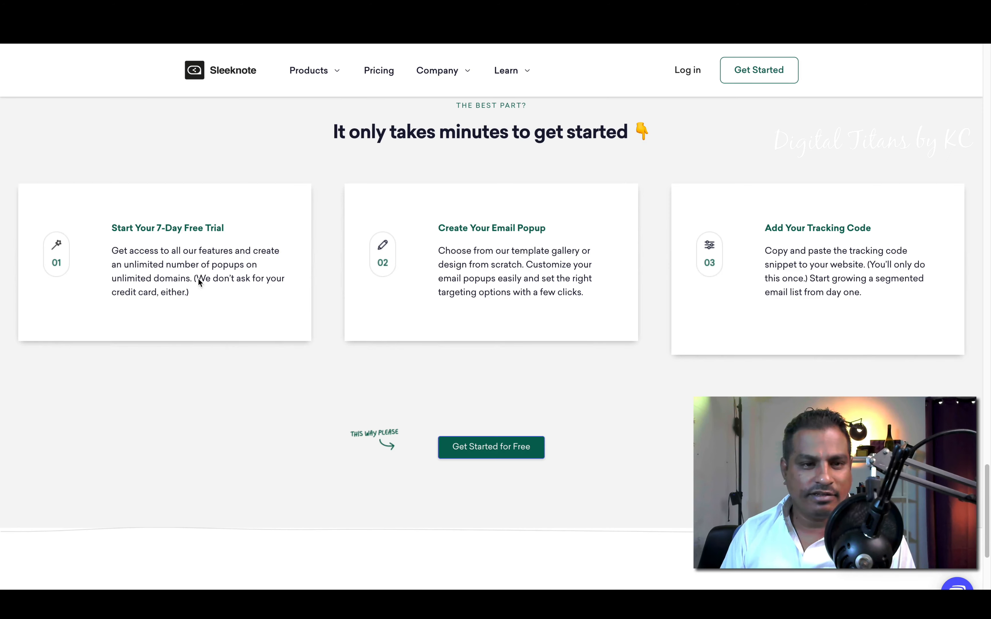
# Step: Highlight the Start Your 7-Day Free Trial, Create Your Email Popup and Add Your Tracking Code titles
pyautogui.moveTo(108, 230); pyautogui.dragTo(219, 231)
pyautogui.click(238, 232)
pyautogui.moveTo(128, 230); pyautogui.dragTo(226, 236)
pyautogui.click(229, 236)
pyautogui.click(567, 214)
pyautogui.moveTo(434, 228); pyautogui.dragTo(575, 224)
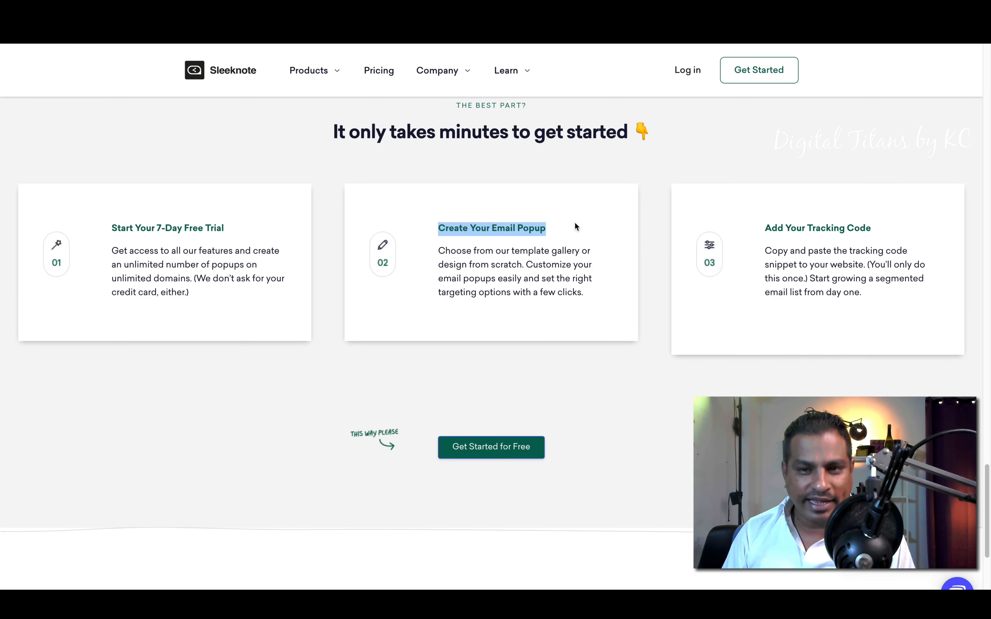
pyautogui.click(576, 224)
pyautogui.tripleClick(801, 225)
pyautogui.click(499, 462)
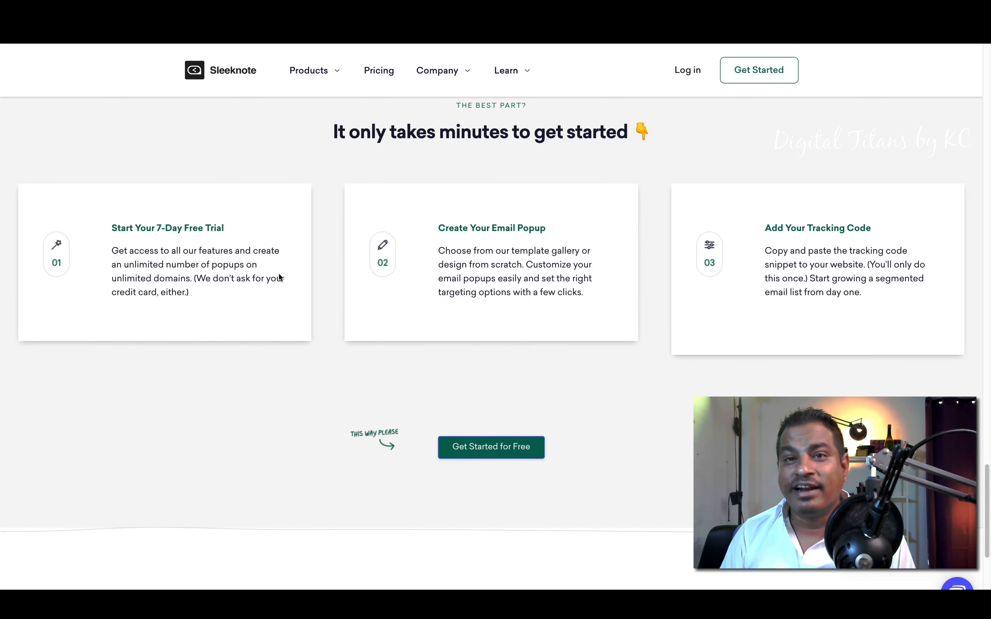
# Step: Note the no-credit-card message, return to the homepage, and open the Pricing page
pyautogui.moveTo(250, 279); pyautogui.dragTo(239, 304)
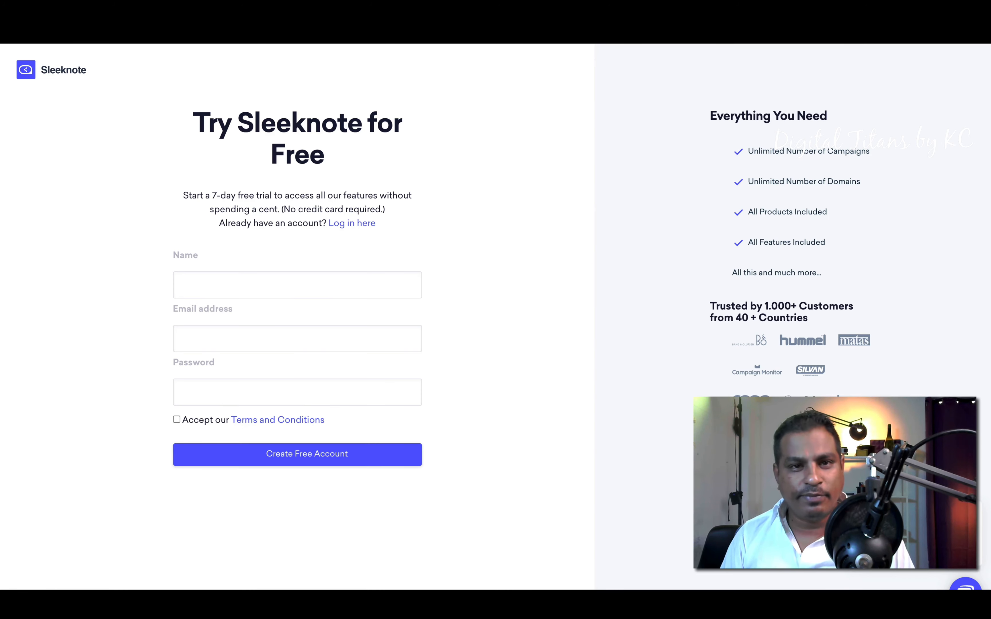
pyautogui.click(40, 40)
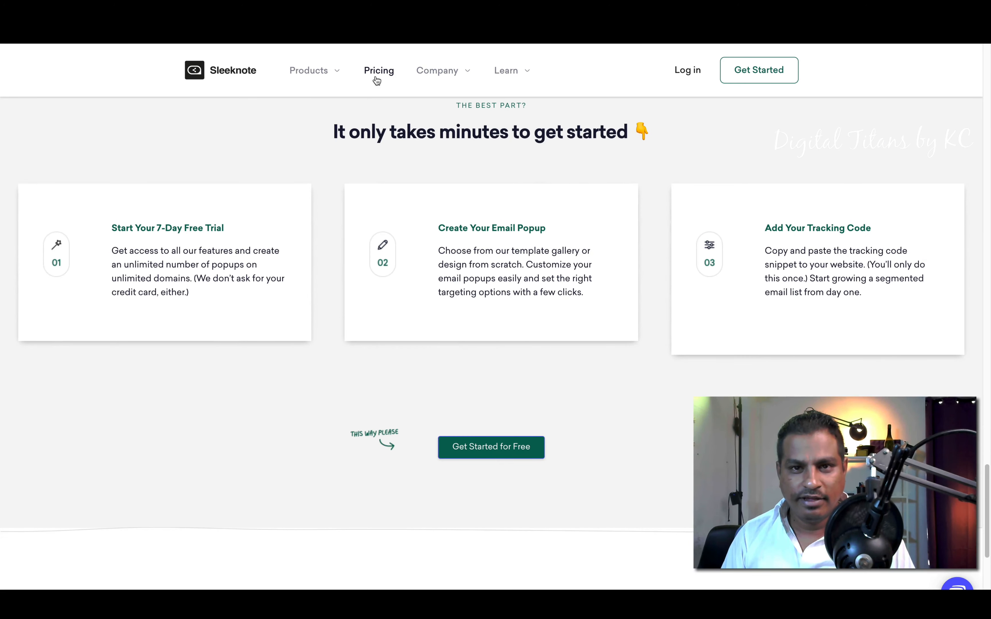
pyautogui.click(377, 79)
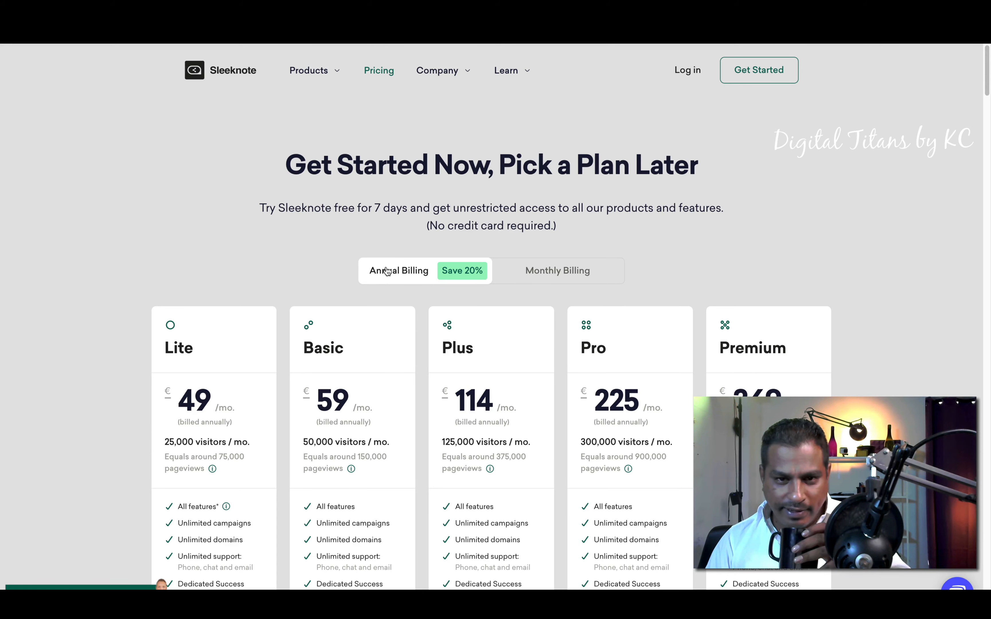
# Step: Switch prices to monthly billing and compare Lite and Basic plan allowances such as 50,000 visitors / mo
pyautogui.click(516, 272)
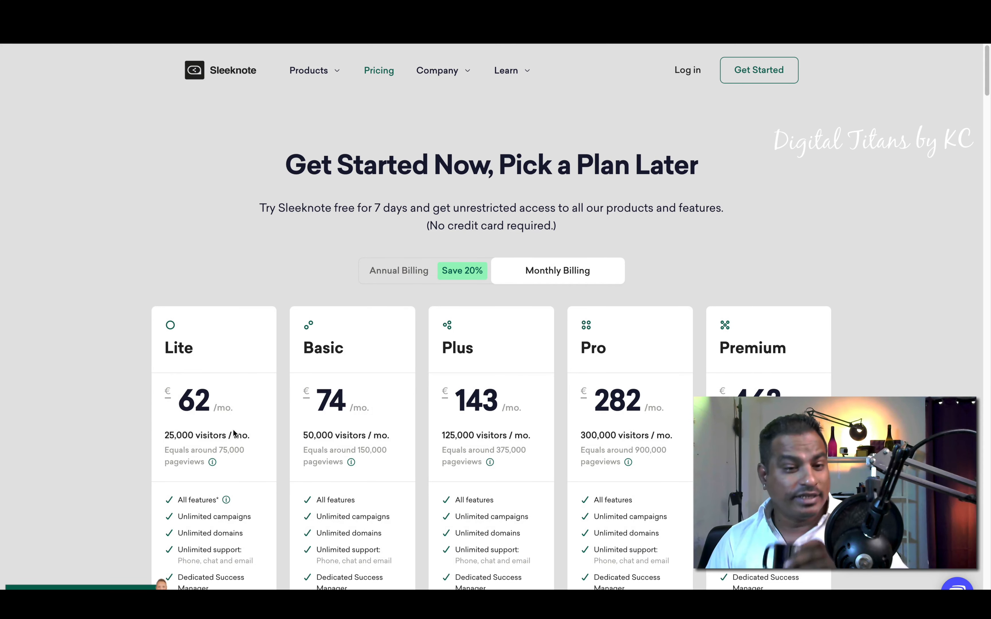
pyautogui.scroll(-1, 234, 433)
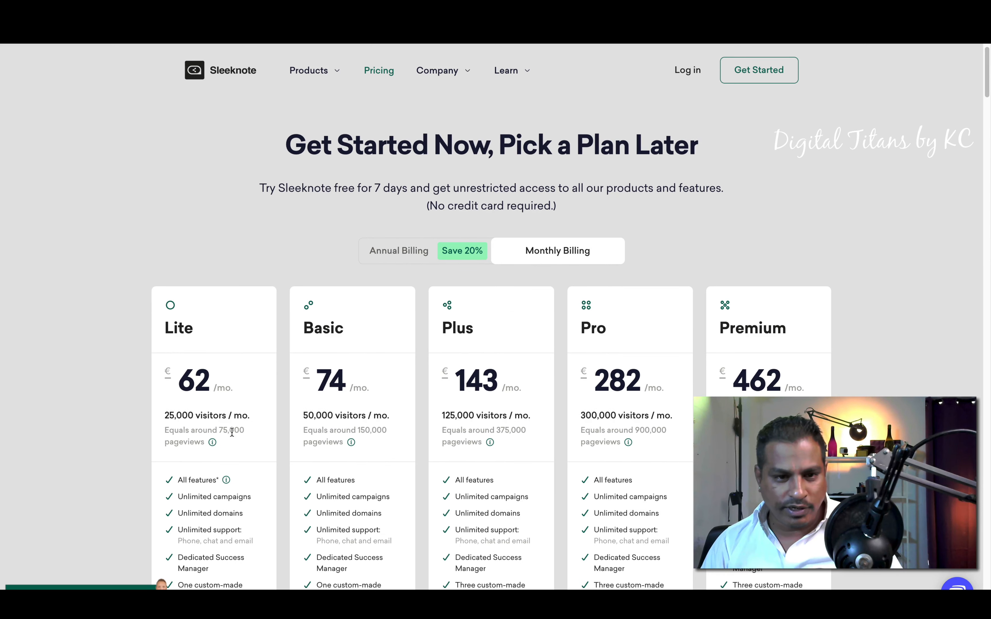
pyautogui.scroll(-4, 247, 417)
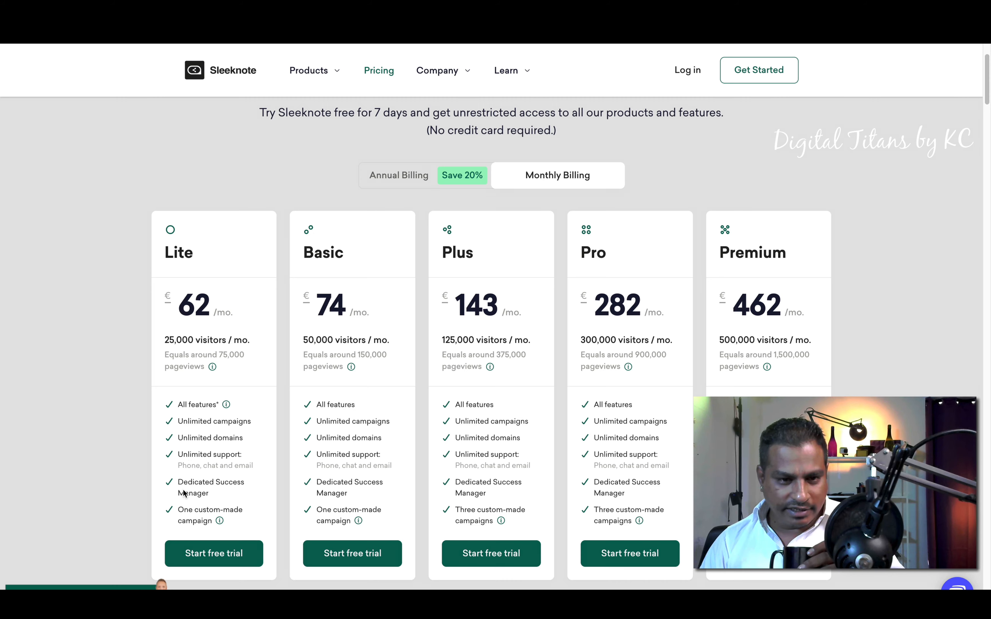
pyautogui.moveTo(182, 510); pyautogui.dragTo(214, 521)
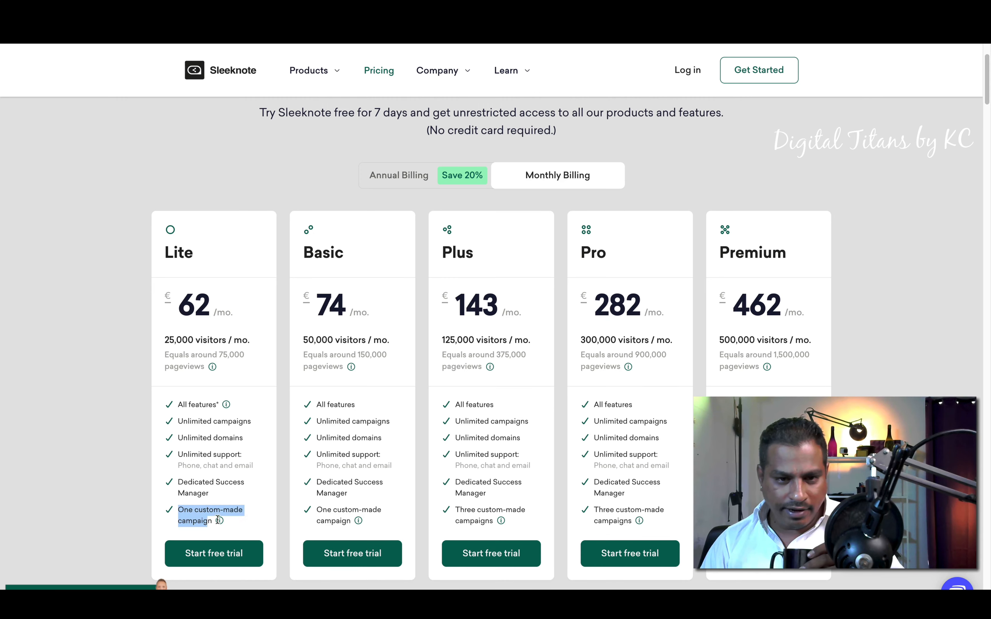
pyautogui.click(274, 525)
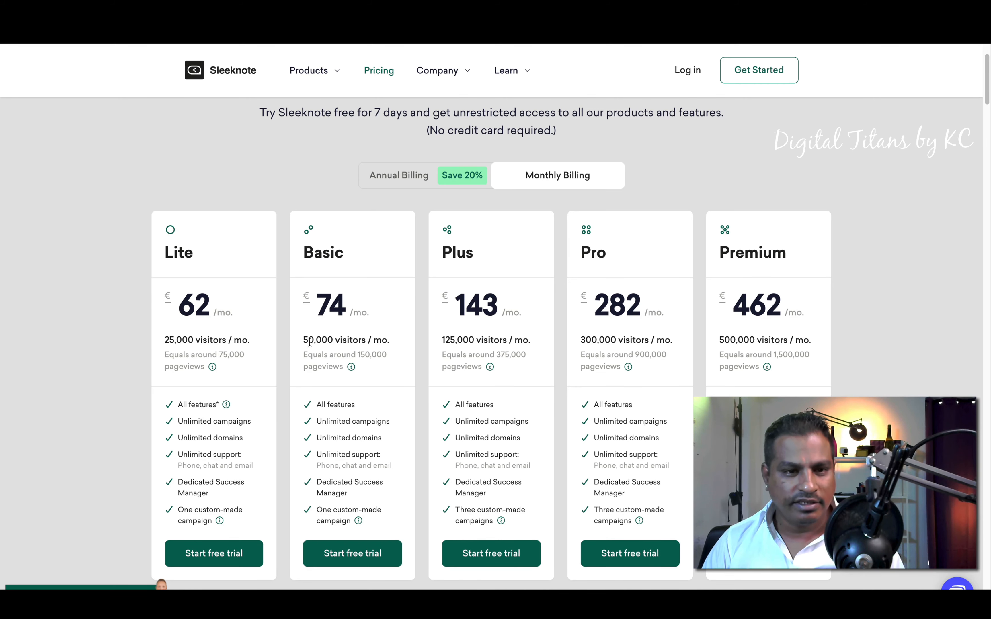
pyautogui.moveTo(305, 340); pyautogui.dragTo(383, 342)
pyautogui.click(169, 338)
pyautogui.moveTo(166, 339); pyautogui.dragTo(218, 340)
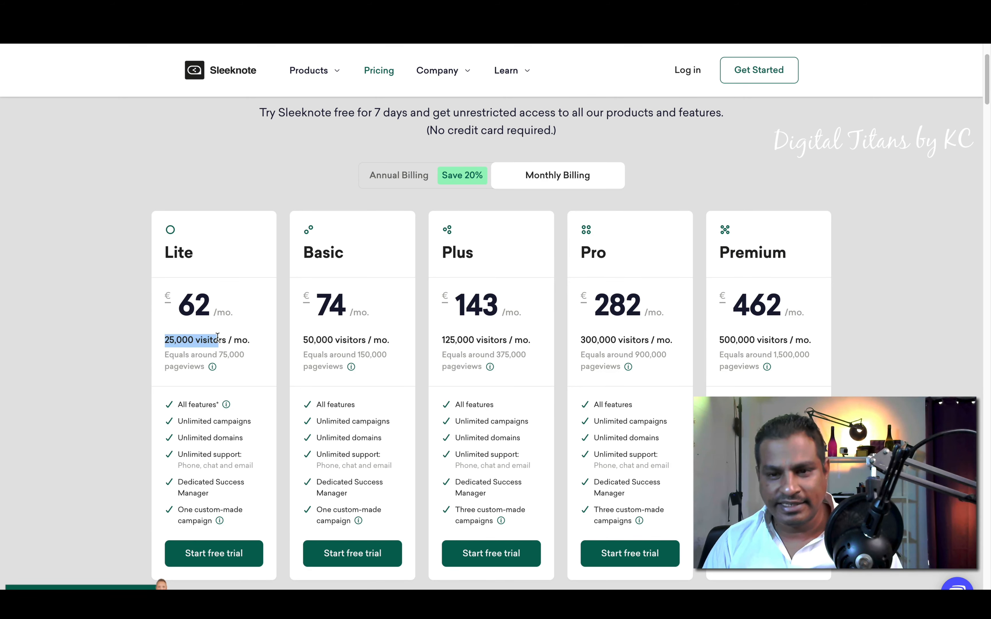
# Step: Highlight the 30-Day Money-Back Guarantee and integration text, then scroll through the FAQ
pyautogui.scroll(-5, 670, 405)
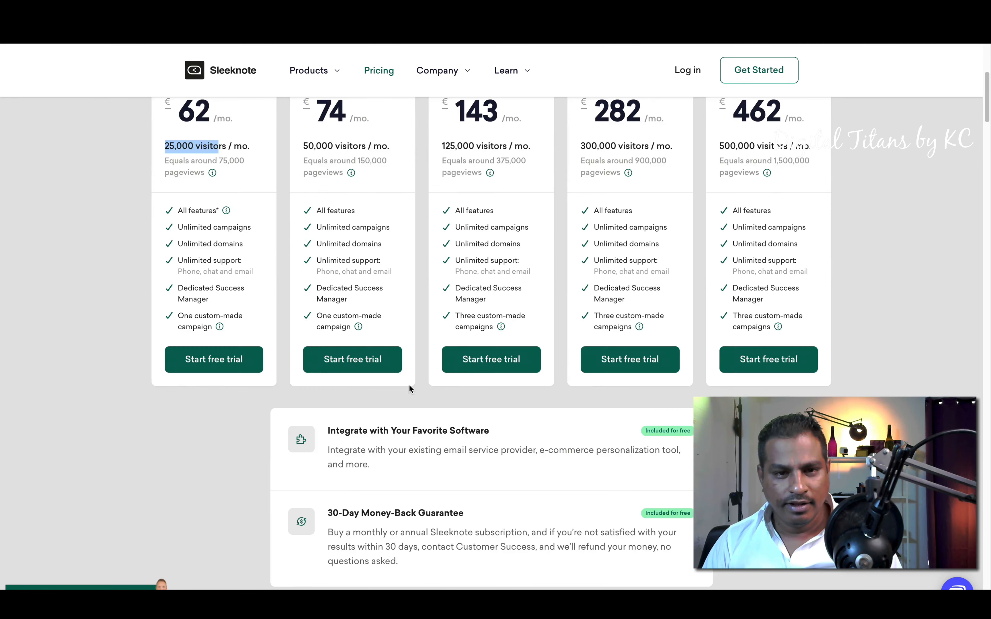
pyautogui.moveTo(336, 434); pyautogui.dragTo(469, 441)
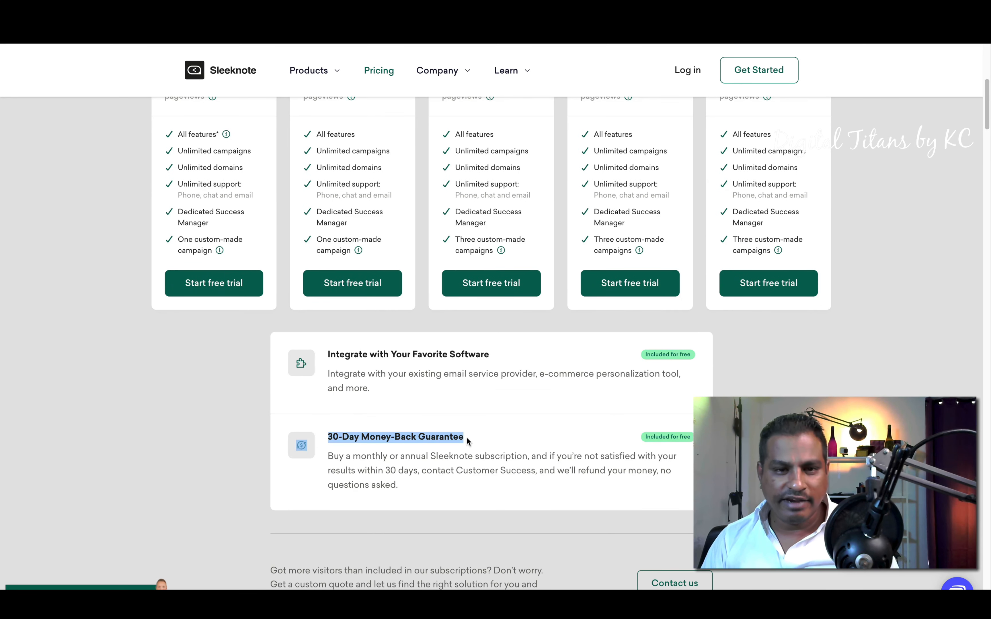
pyautogui.click(469, 441)
pyautogui.moveTo(375, 356); pyautogui.dragTo(492, 359)
pyautogui.click(492, 358)
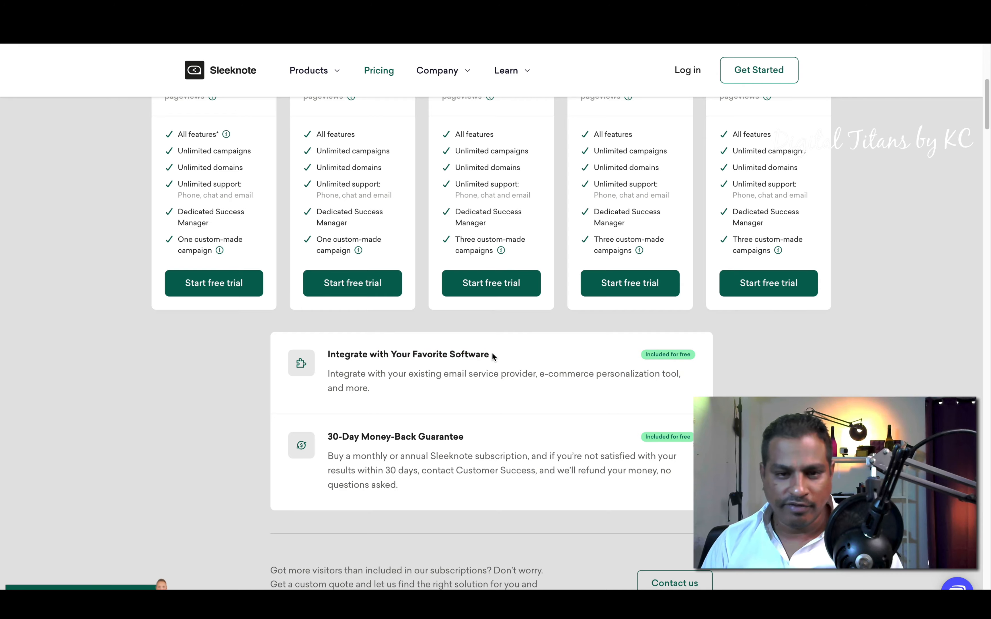
pyautogui.scroll(-6, 491, 355)
pyautogui.scroll(-11, 493, 354)
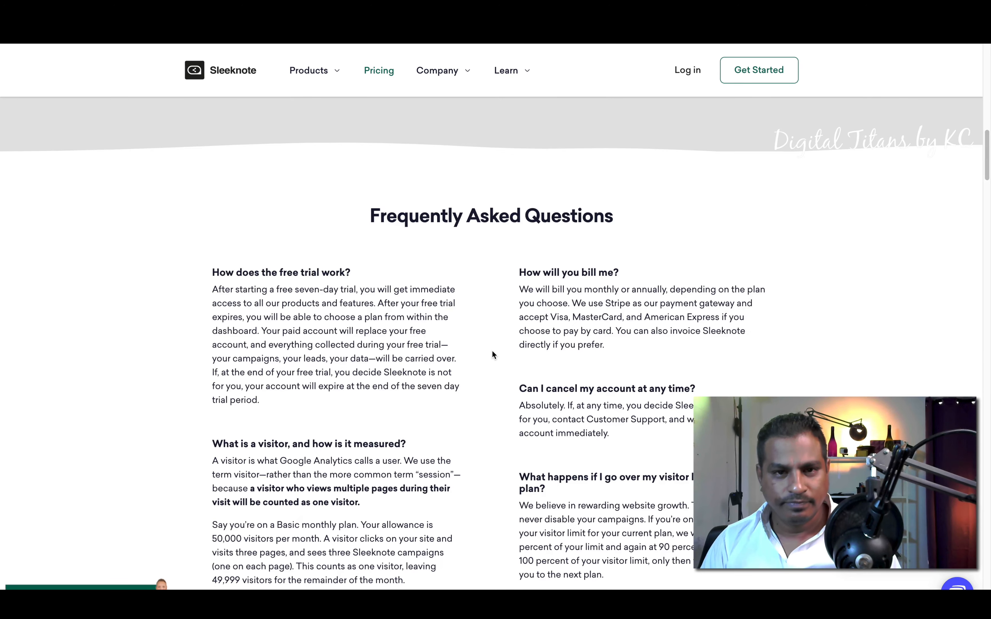
pyautogui.scroll(20, 494, 353)
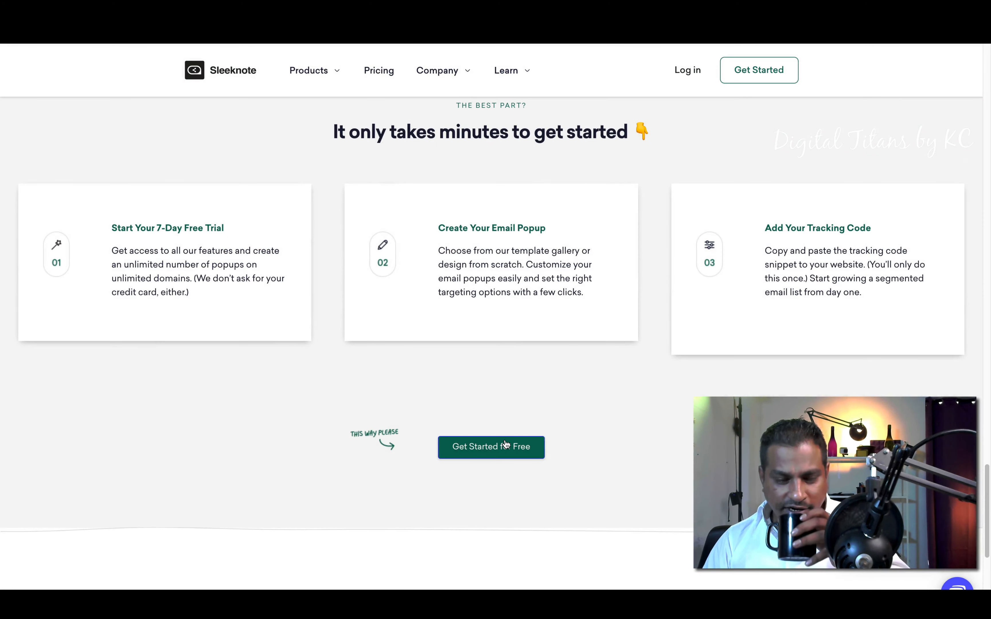
# Step: Start the free-trial signup, autofilling name and e-mail, then move on to the account password
pyautogui.click(505, 445)
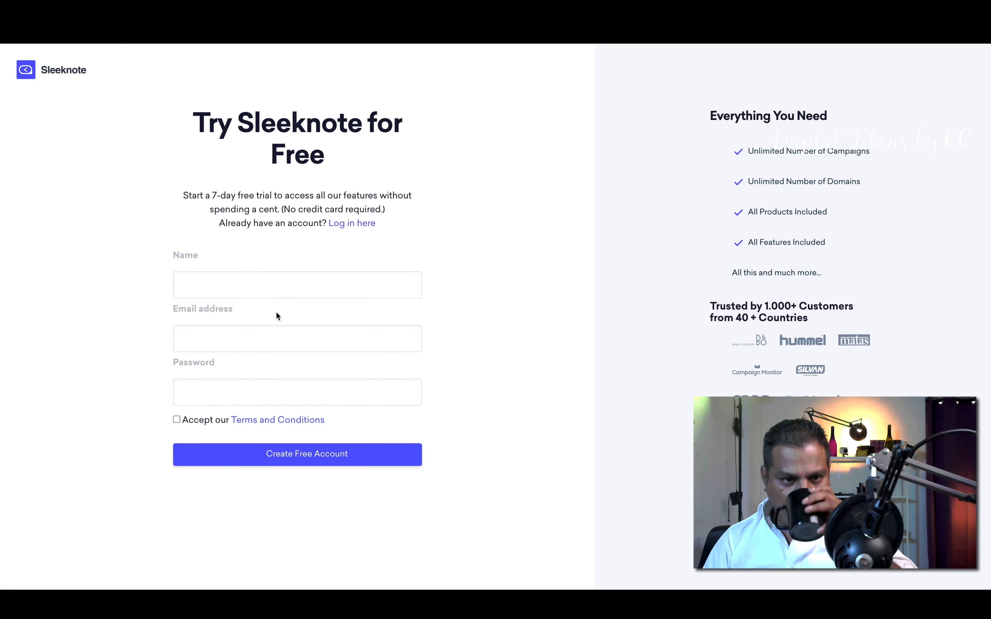
pyautogui.click(257, 283)
pyautogui.click(254, 315)
pyautogui.click(247, 398)
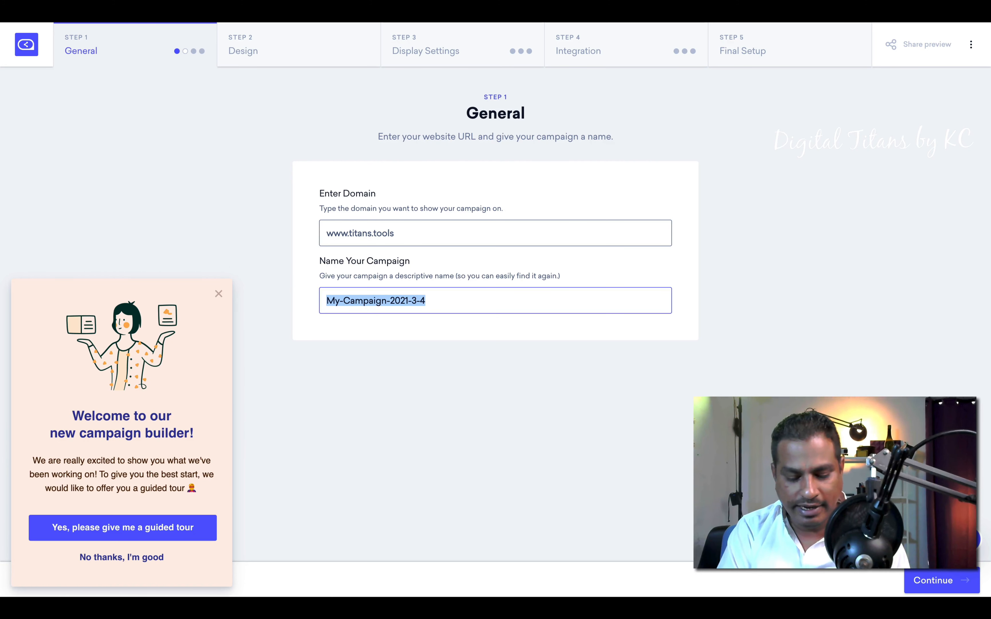
# Step: Name the campaign 'SLeeknote email pop up' and continue
pyautogui.write('SLeeknote email pop up')
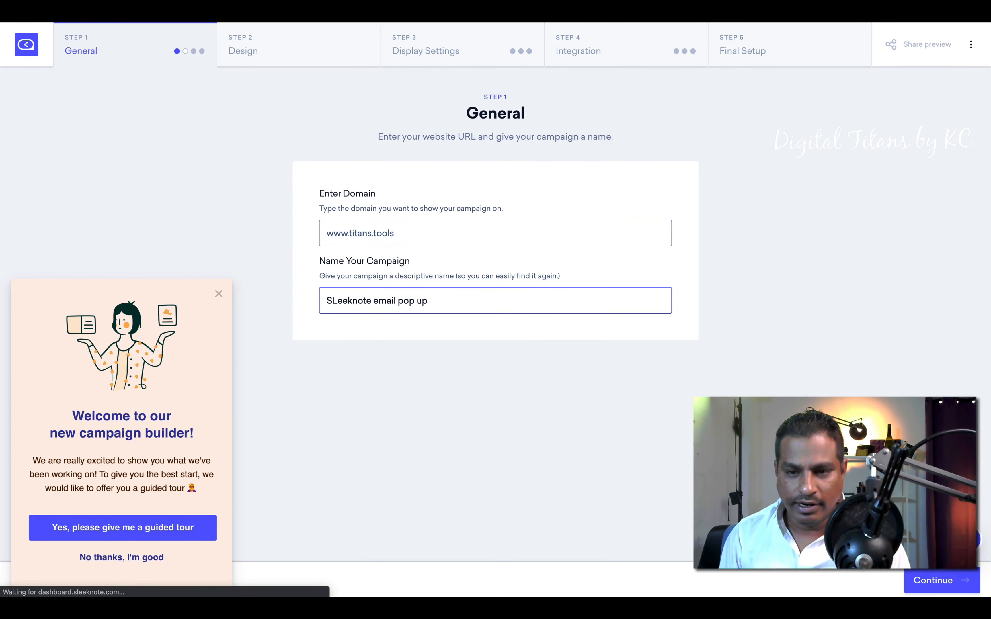
pyautogui.click(516, 360)
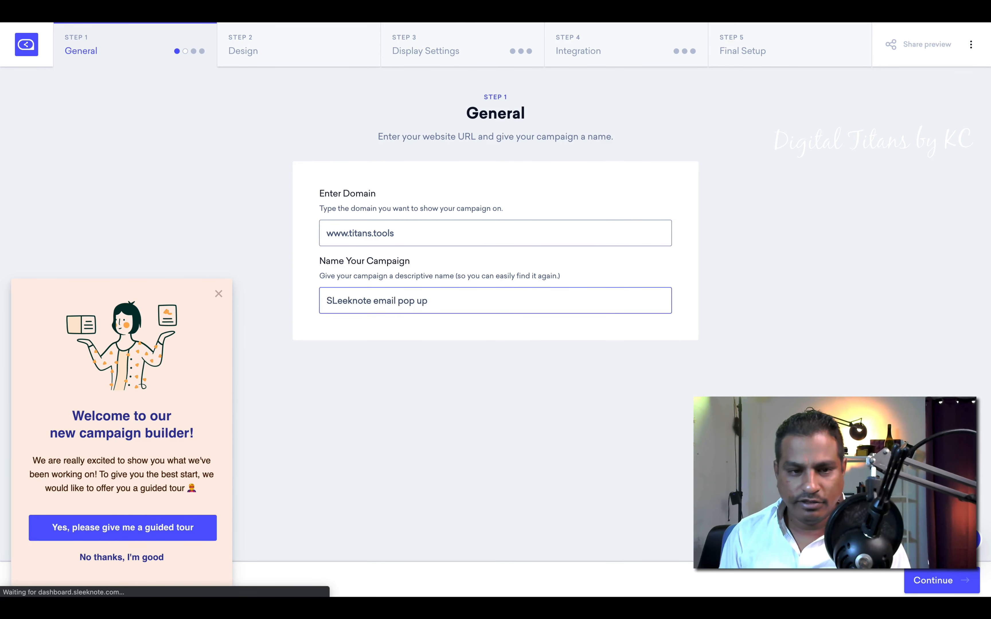
pyautogui.click(917, 579)
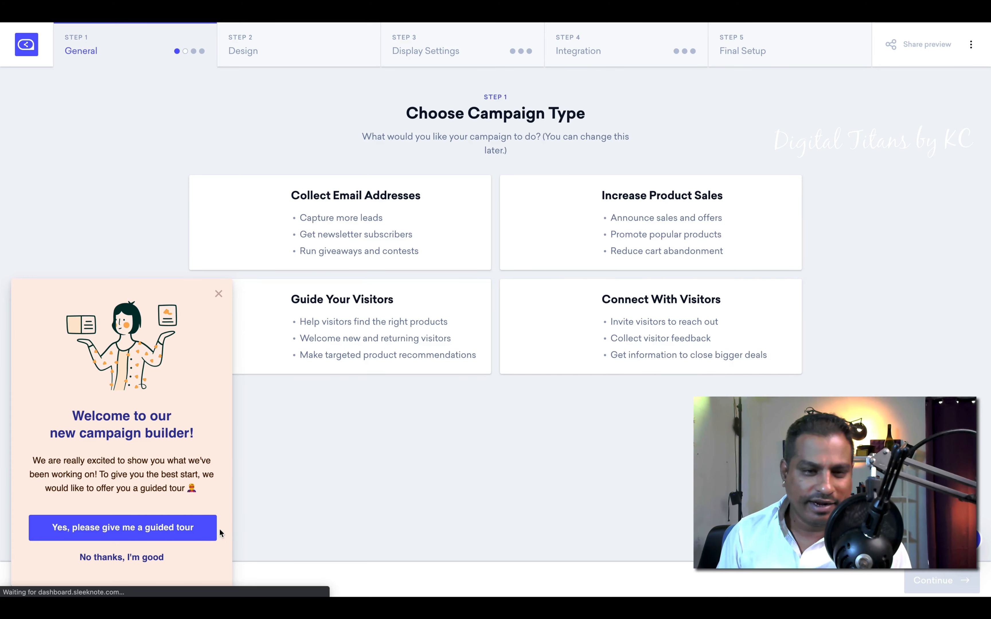
# Step: Skip the guided tour and choose Collect Email Addresses as the campaign type
pyautogui.click(150, 557)
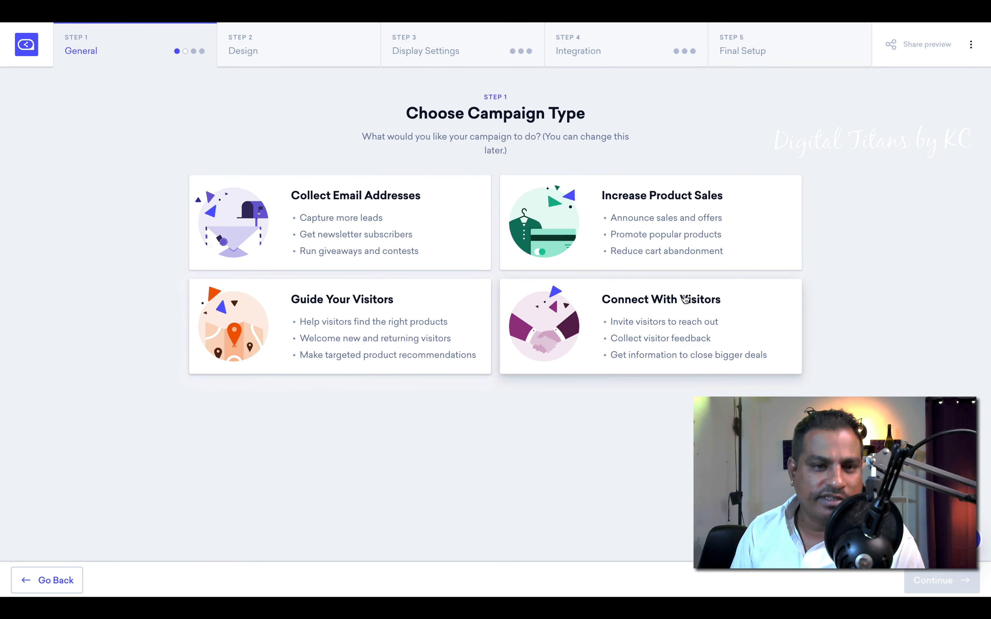
pyautogui.click(352, 209)
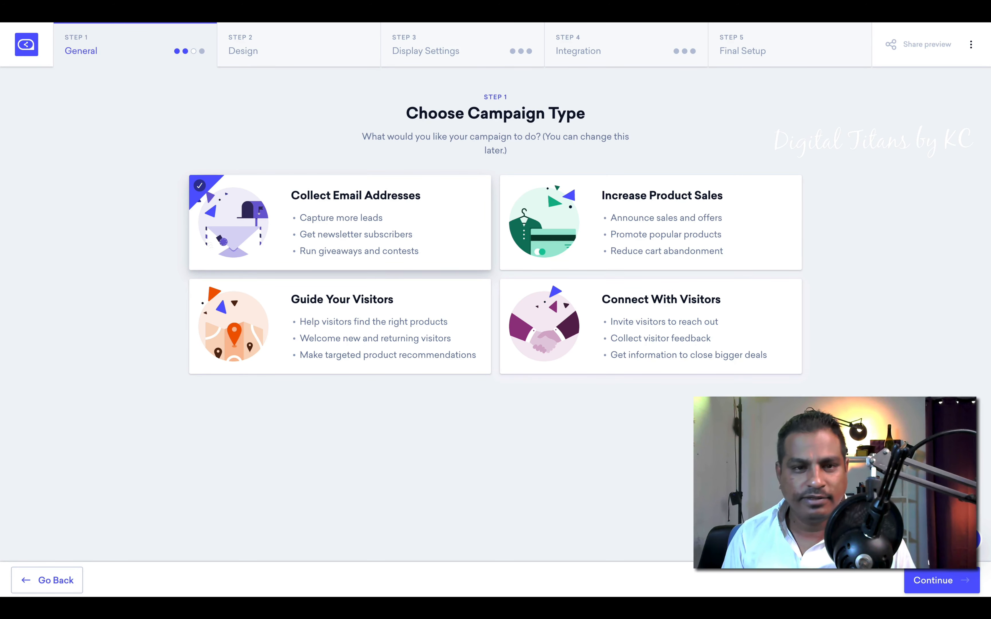
pyautogui.click(937, 582)
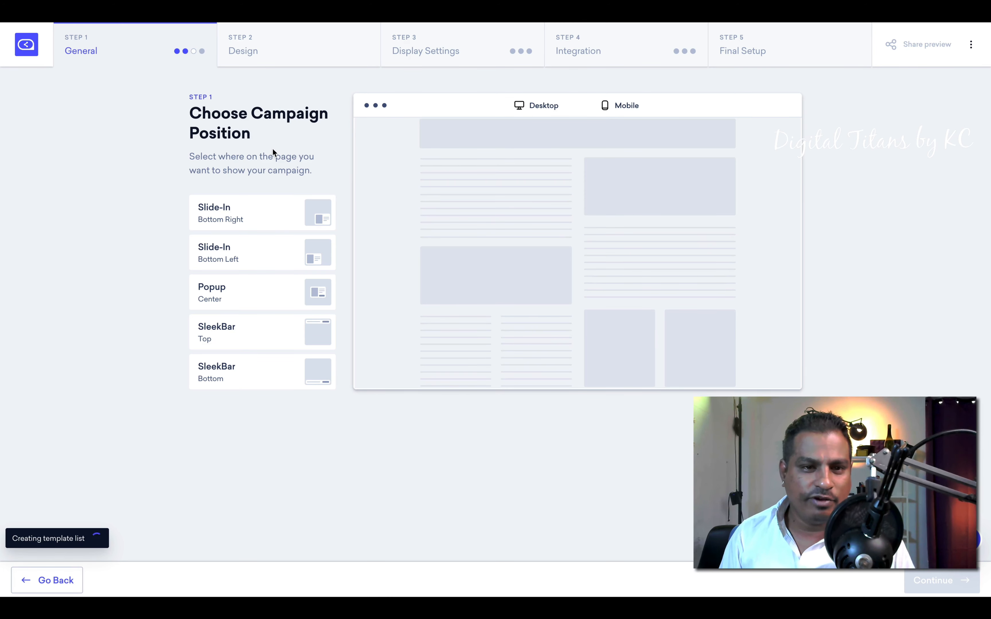
# Step: Preview the slide-in, popup and top-bar positions, then settle on Popup Center and continue
pyautogui.click(296, 213)
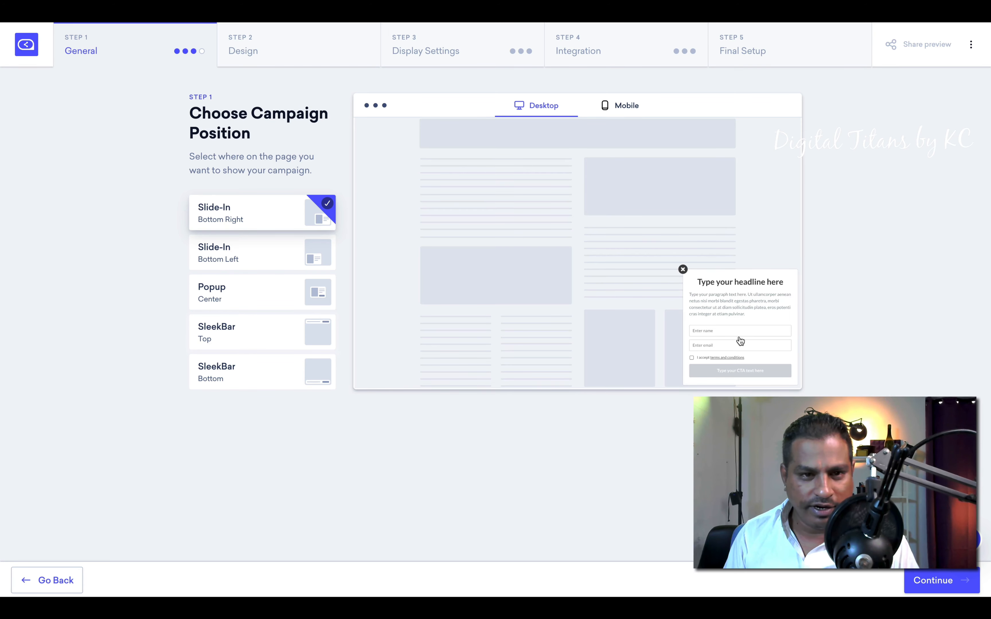
pyautogui.click(316, 248)
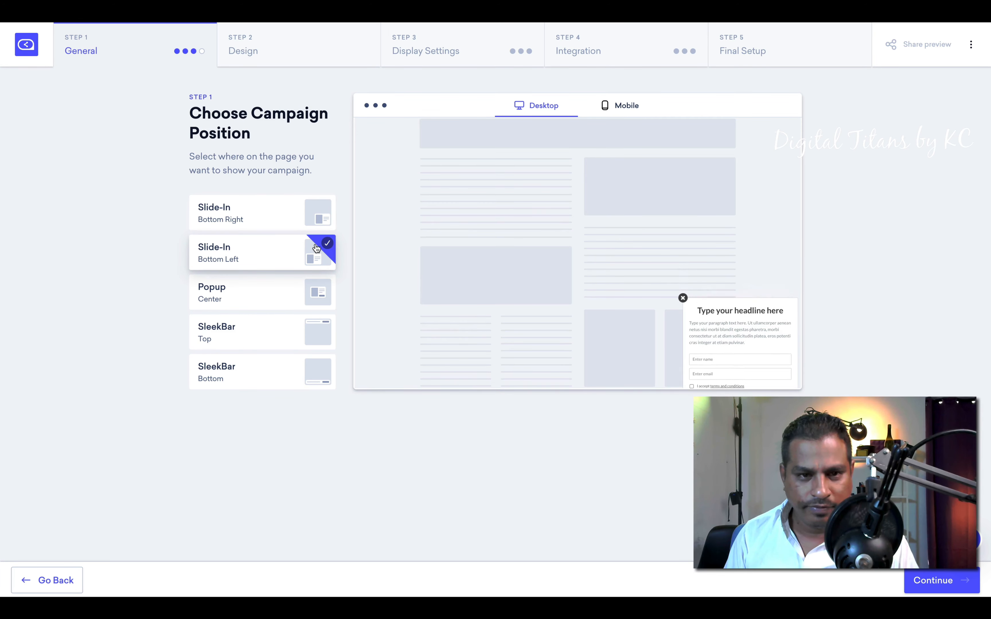
pyautogui.click(303, 294)
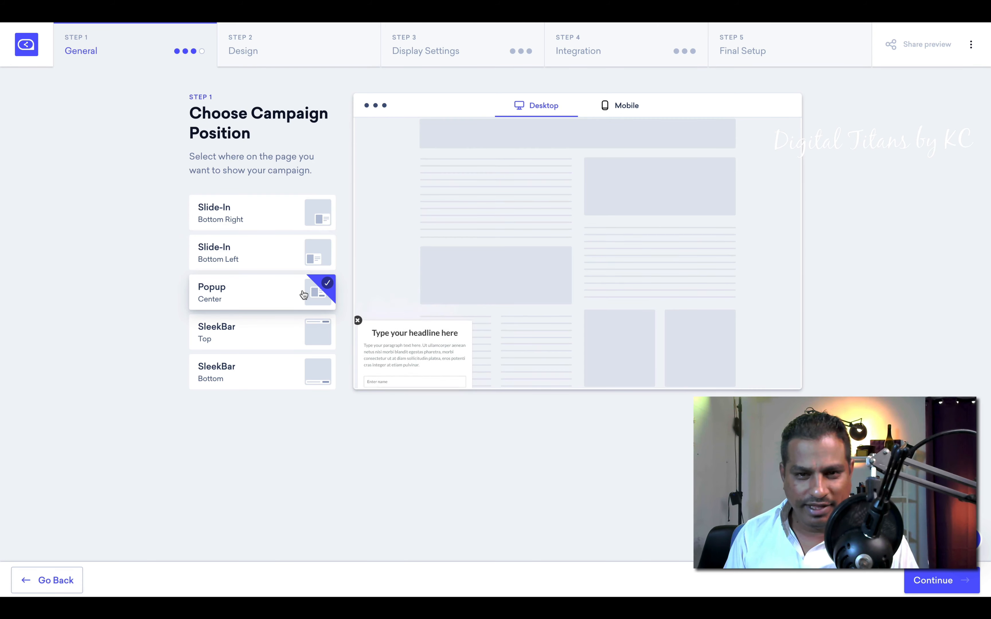
pyautogui.click(322, 335)
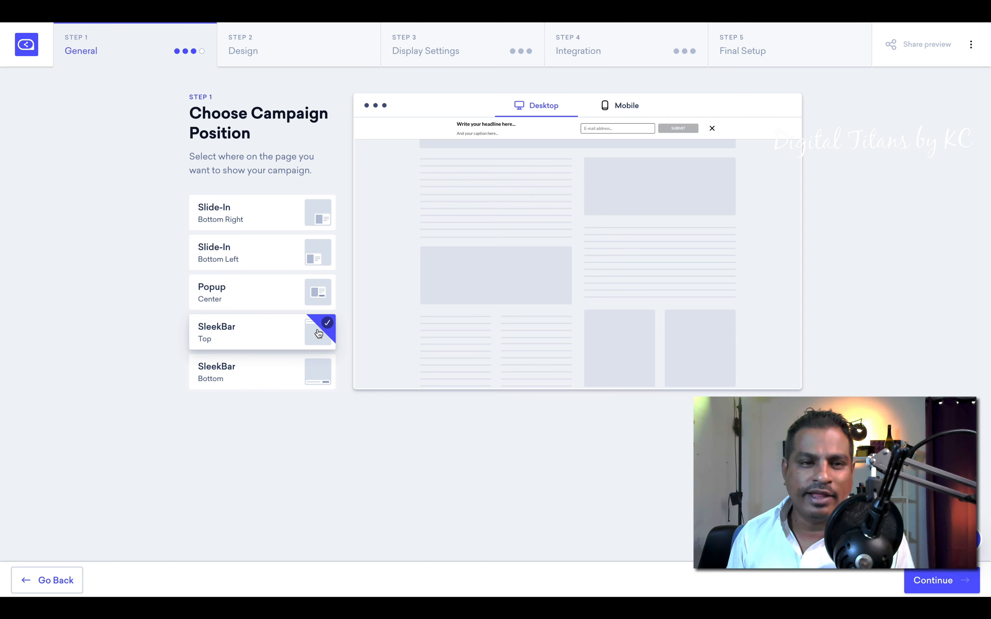
pyautogui.click(282, 302)
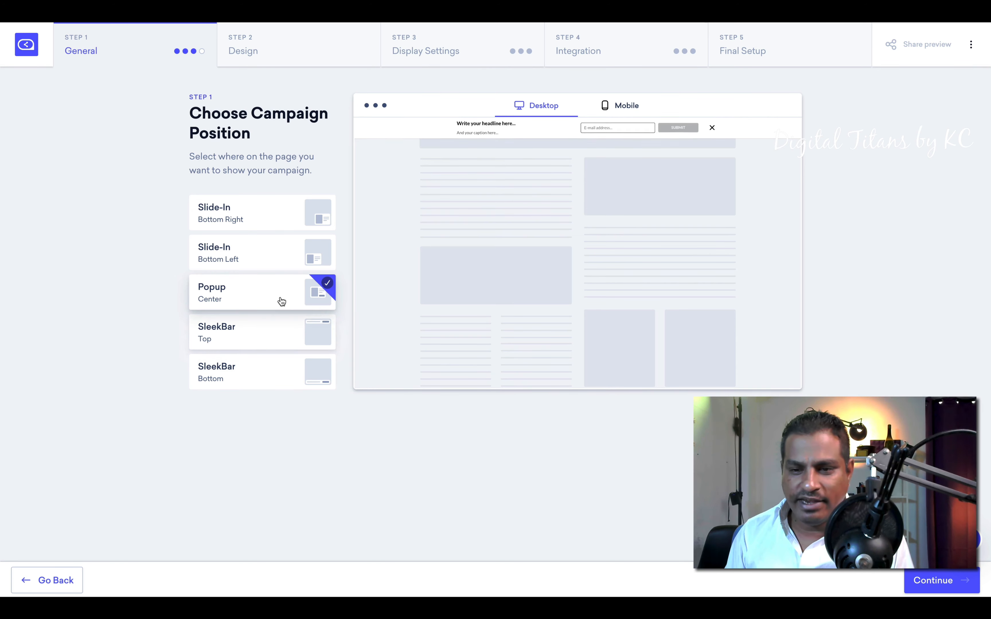
pyautogui.click(933, 573)
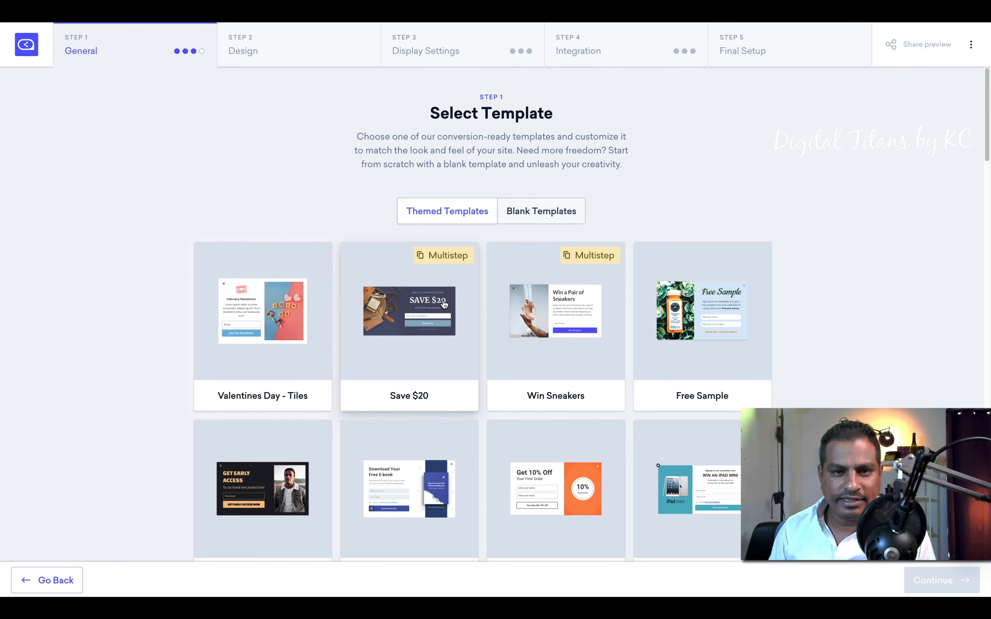
# Step: Browse the template gallery and create the campaign from the Save $20 template
pyautogui.scroll(-1, 435, 197)
pyautogui.scroll(-5, 523, 341)
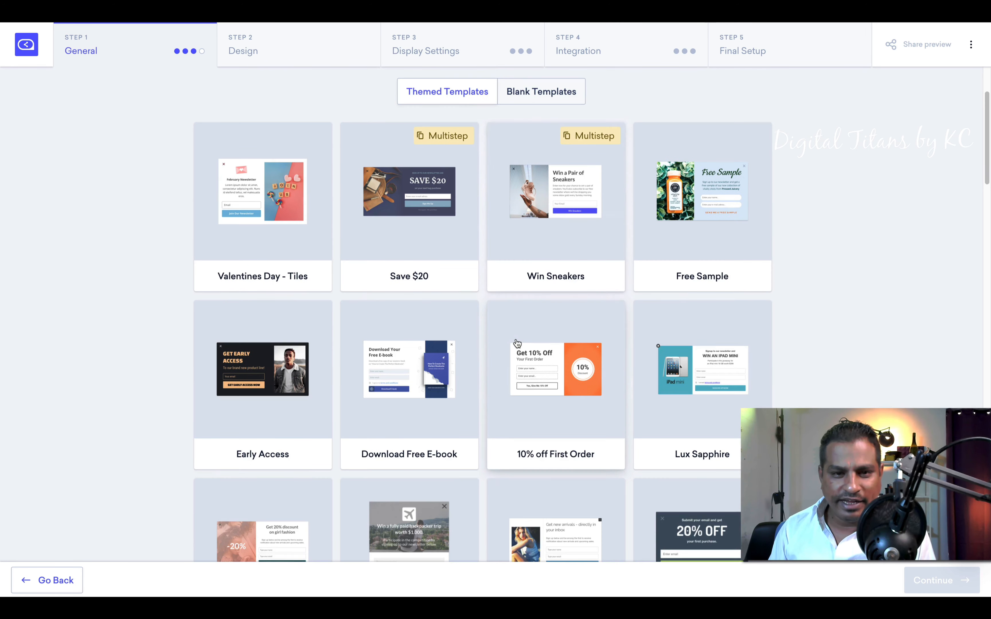
pyautogui.scroll(-6, 520, 341)
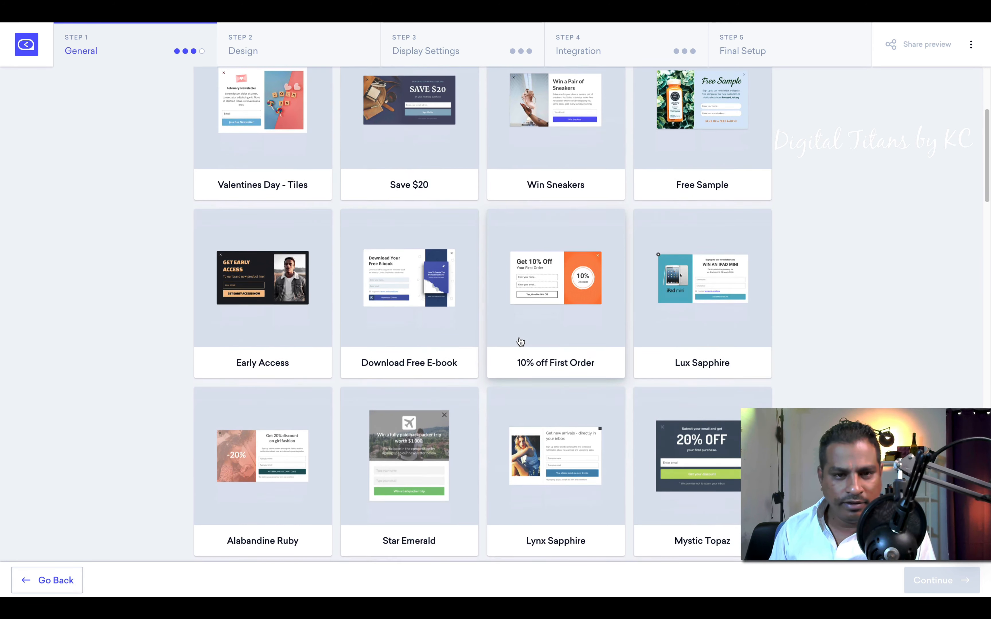
pyautogui.scroll(-15, 521, 342)
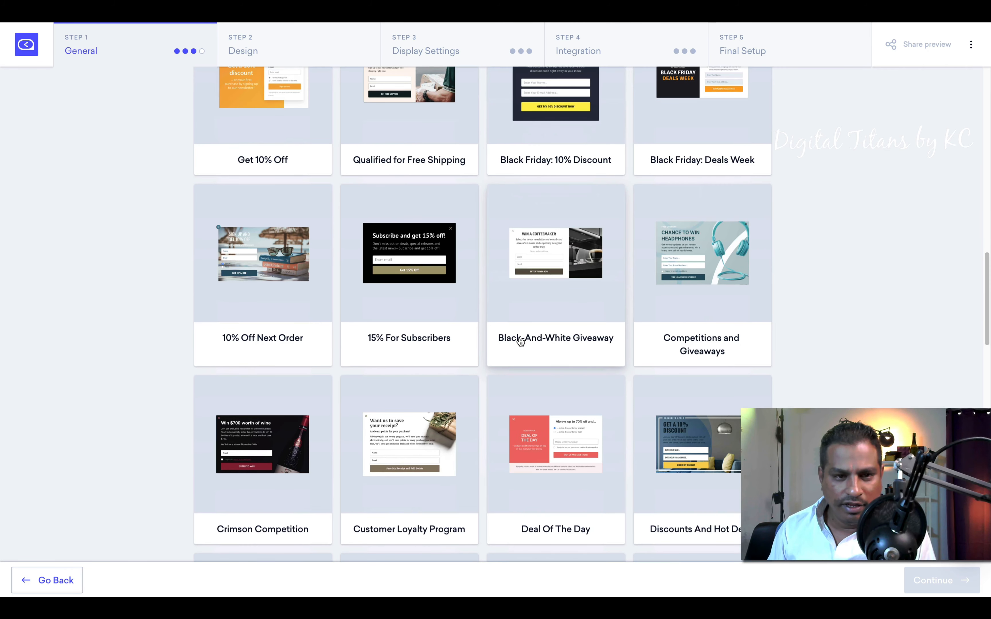
pyautogui.scroll(-5, 520, 342)
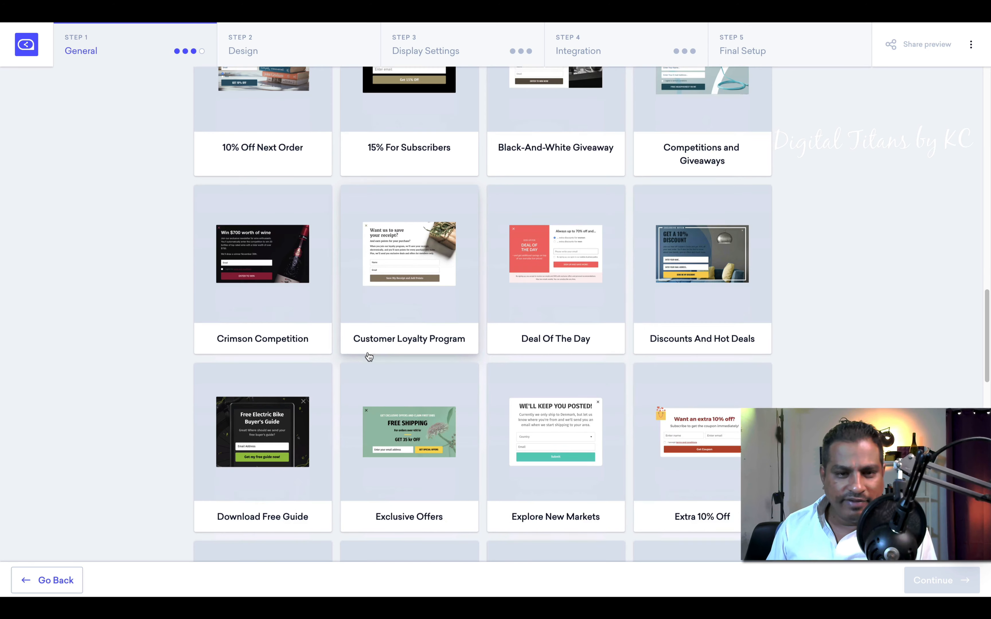
pyautogui.scroll(1, 395, 352)
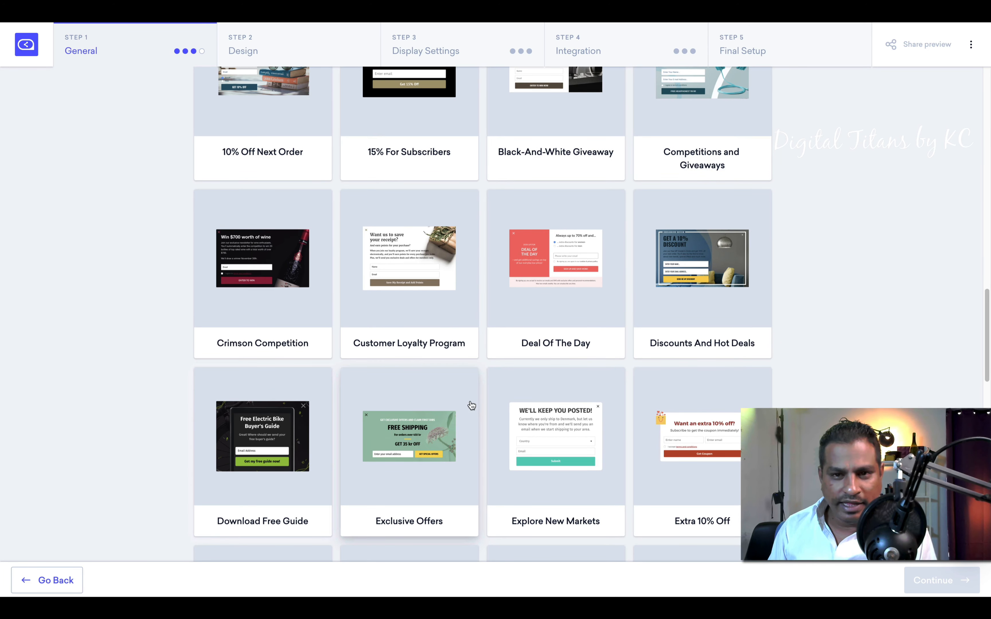
pyautogui.scroll(7, 506, 400)
pyautogui.scroll(8, 507, 397)
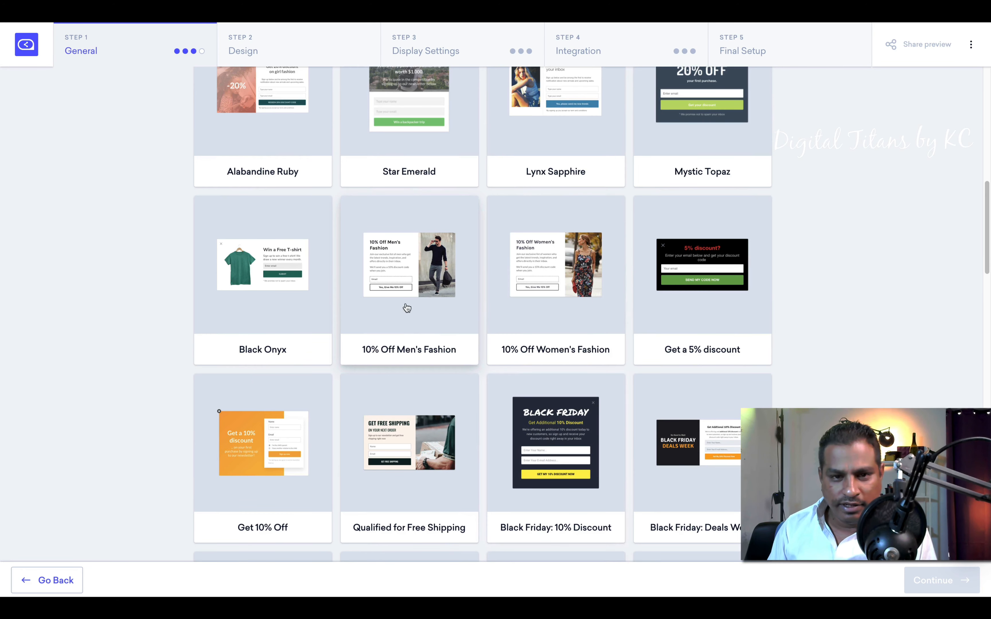
pyautogui.scroll(6, 406, 308)
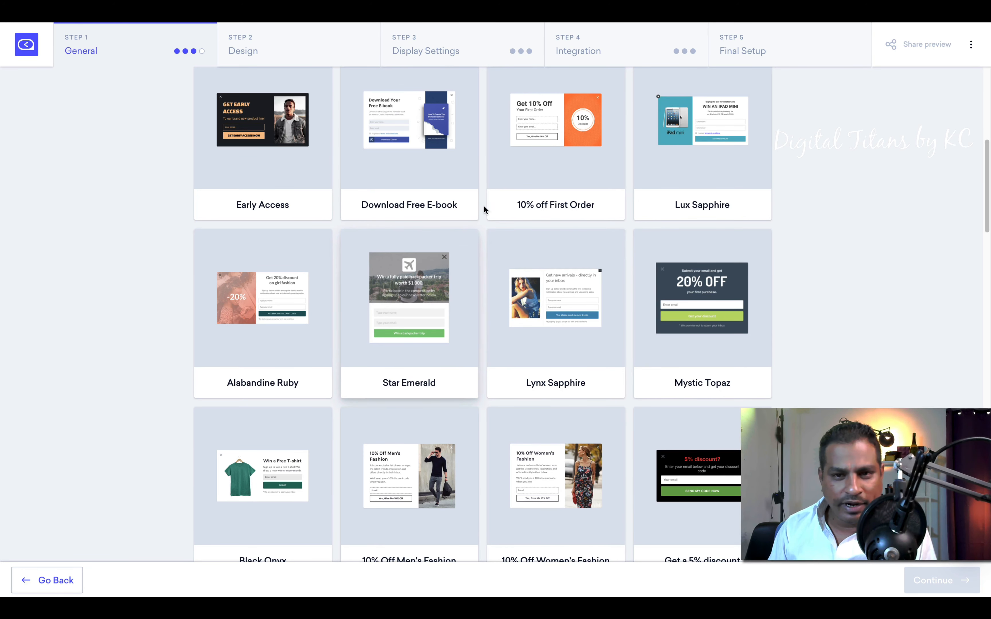
pyautogui.scroll(6, 614, 262)
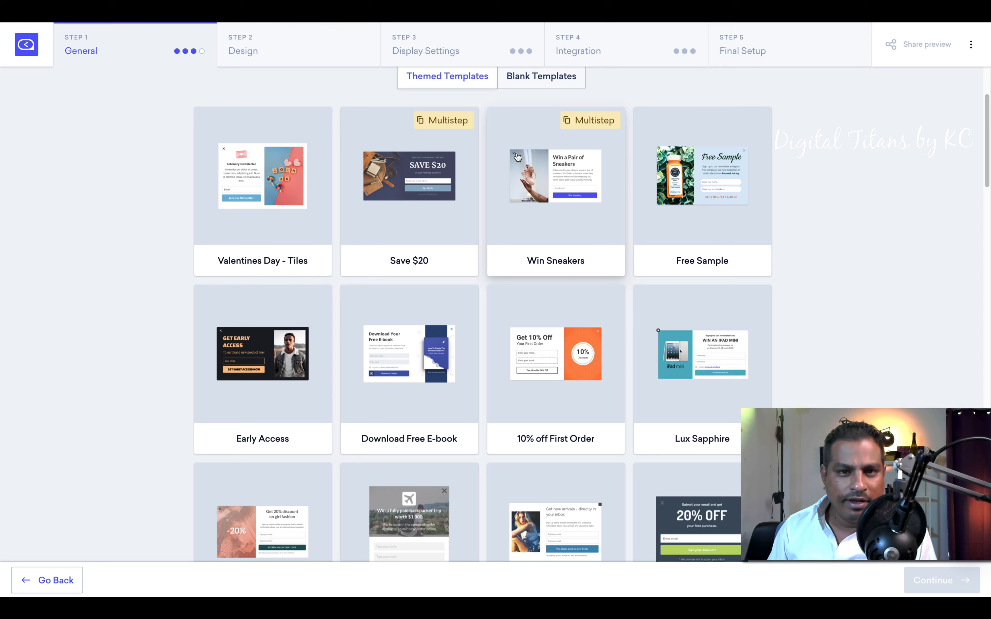
pyautogui.scroll(2, 445, 274)
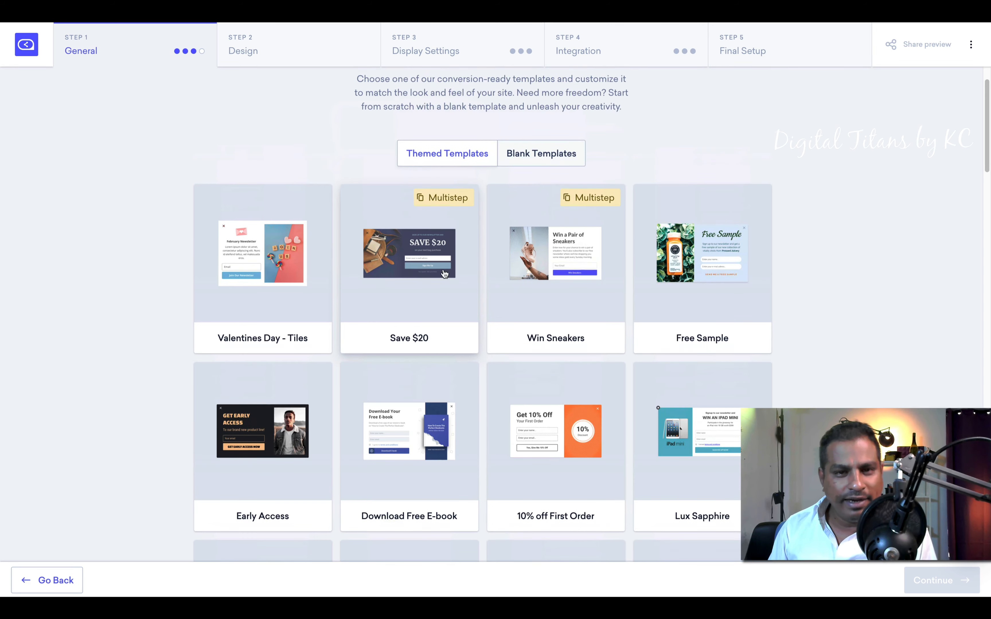
pyautogui.scroll(-20, 485, 324)
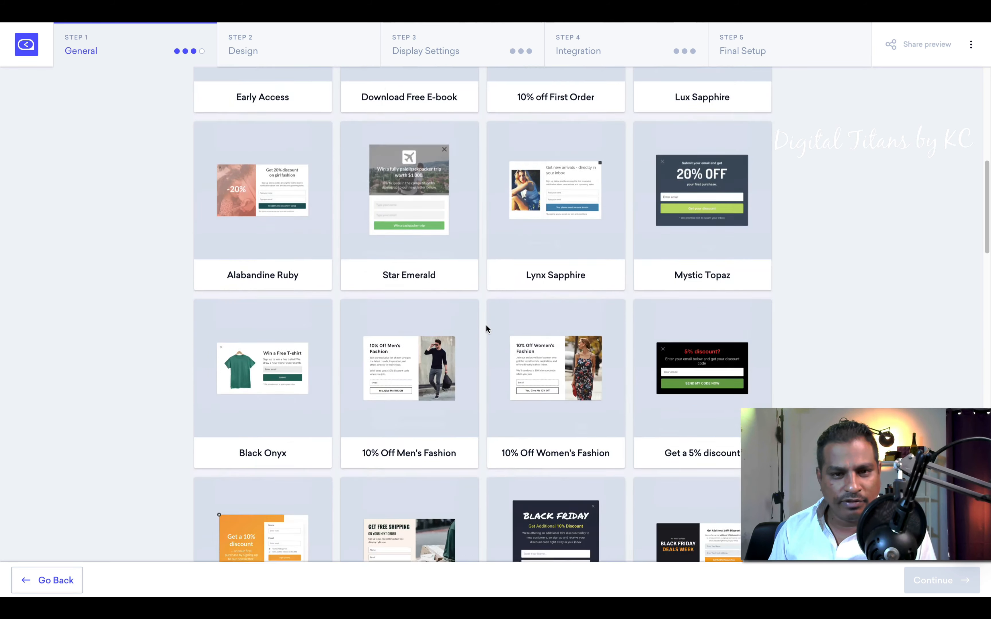
pyautogui.scroll(-20, 491, 335)
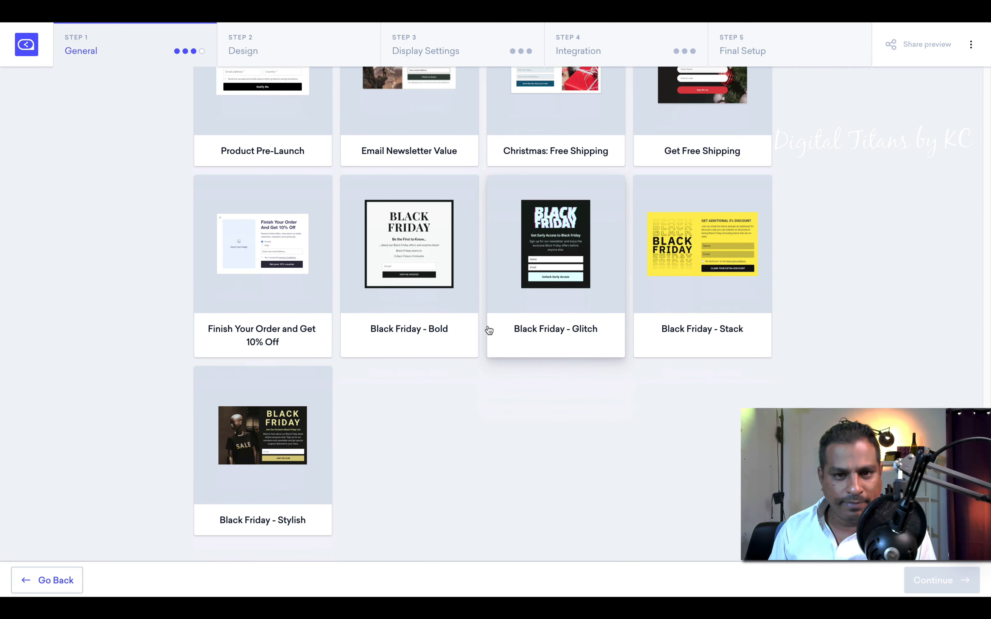
pyautogui.scroll(20, 488, 330)
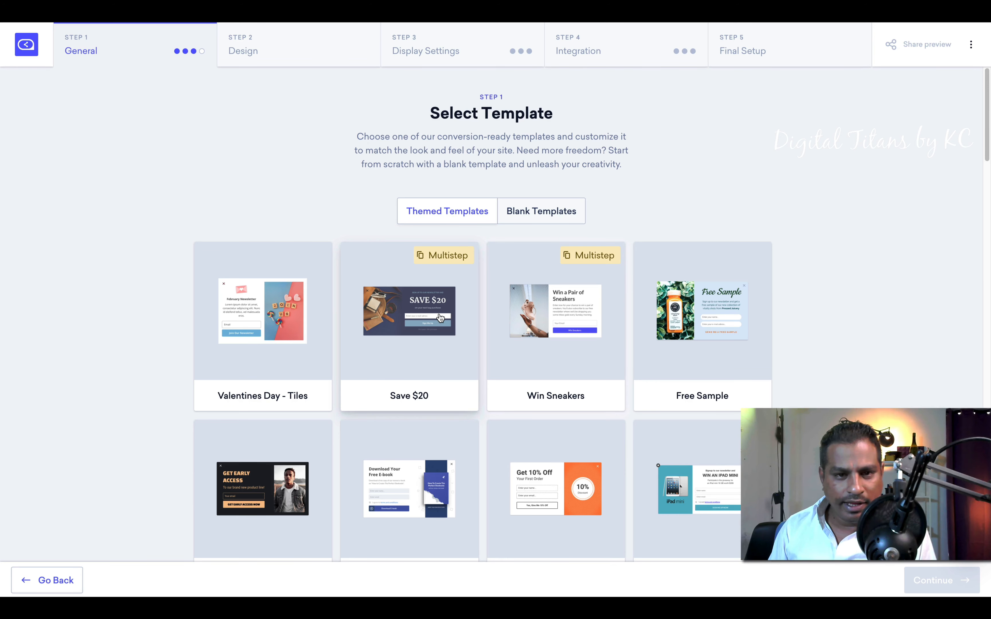
pyautogui.click(440, 318)
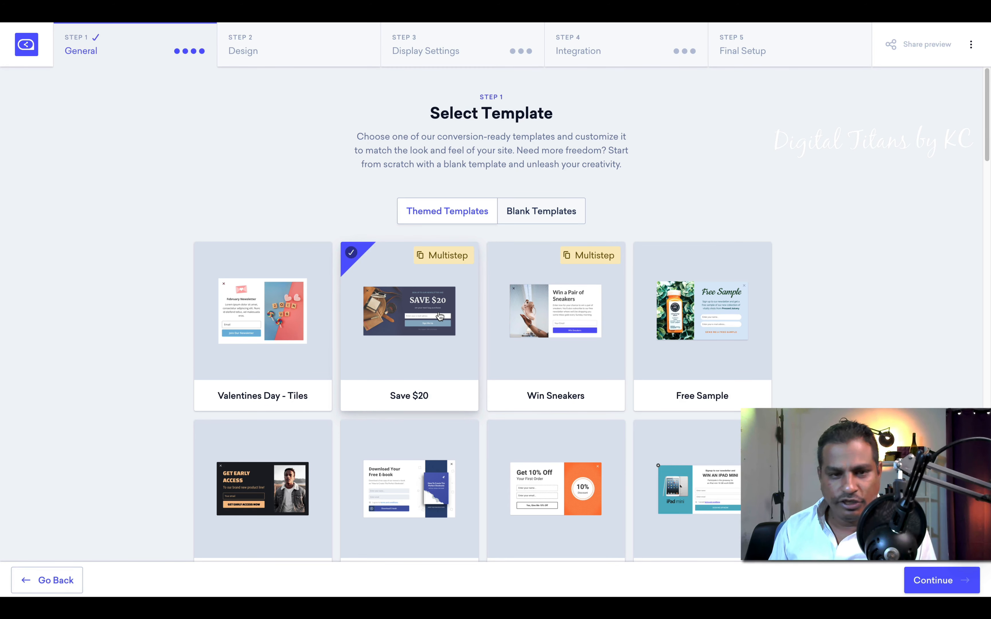
pyautogui.click(933, 581)
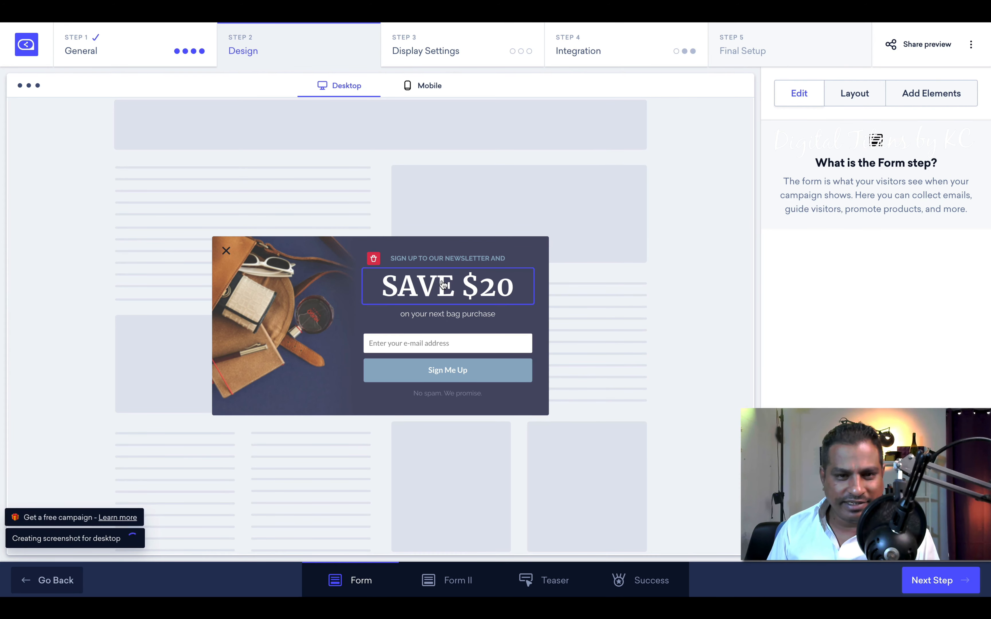
# Step: Change the headline to 'Cool Offers', the top line to 'Sign up and receive', and 'bag' to 'big'
pyautogui.click(430, 294)
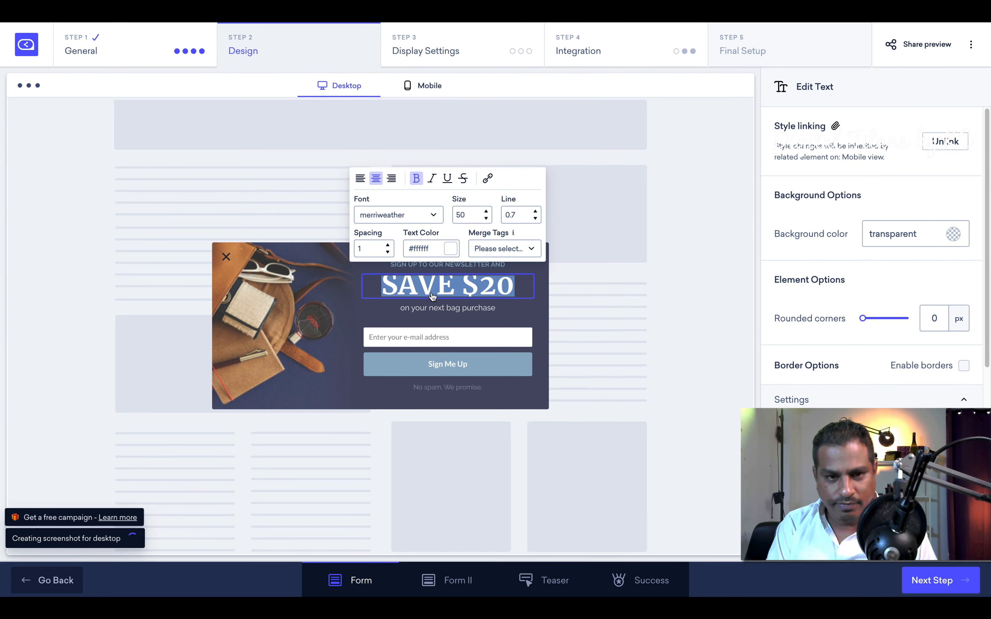
pyautogui.write('Cool Offer')
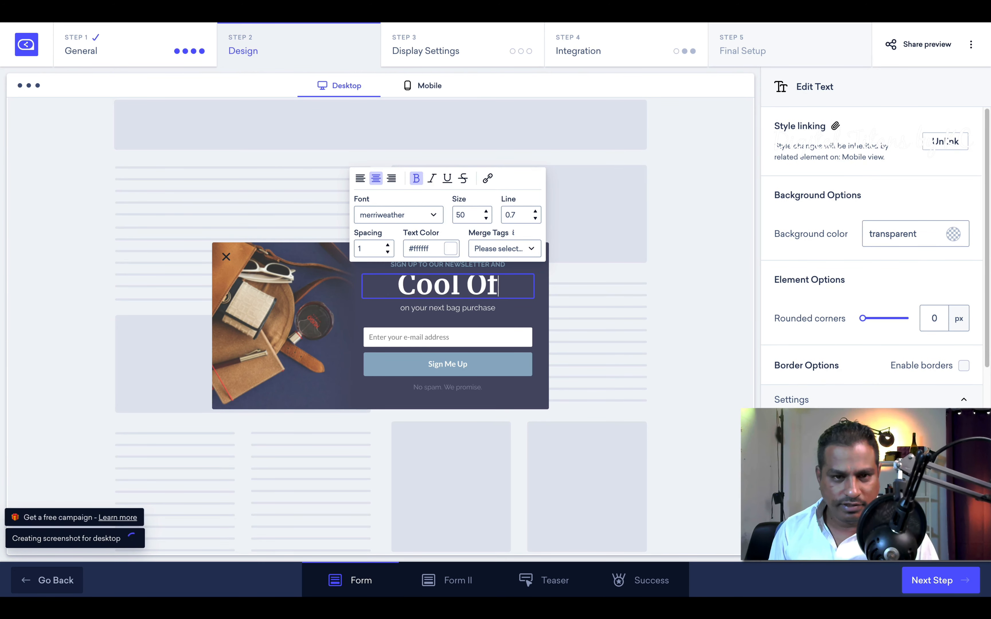
pyautogui.write('s')
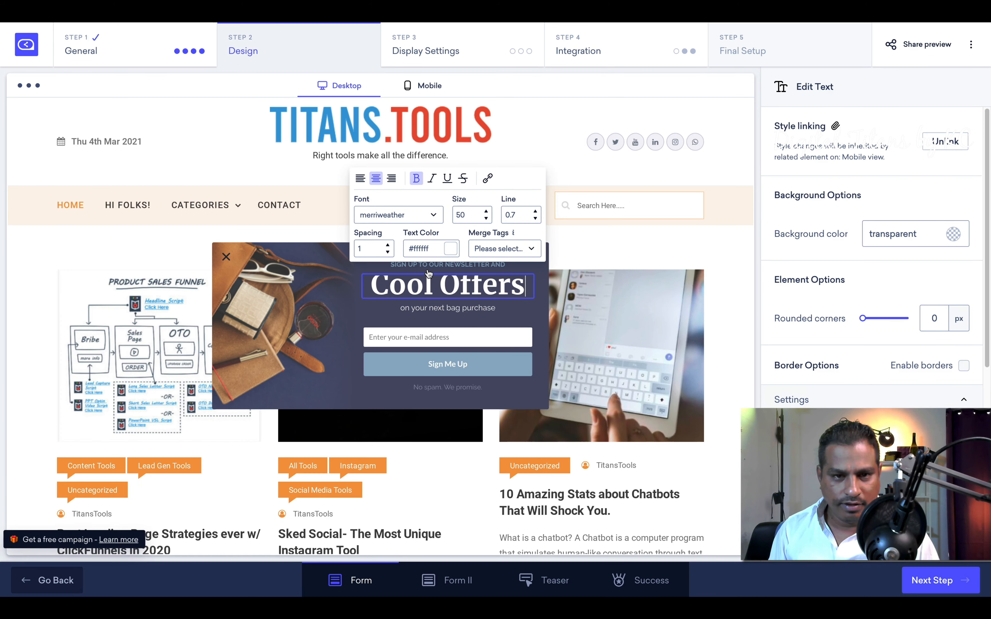
pyautogui.click(423, 267)
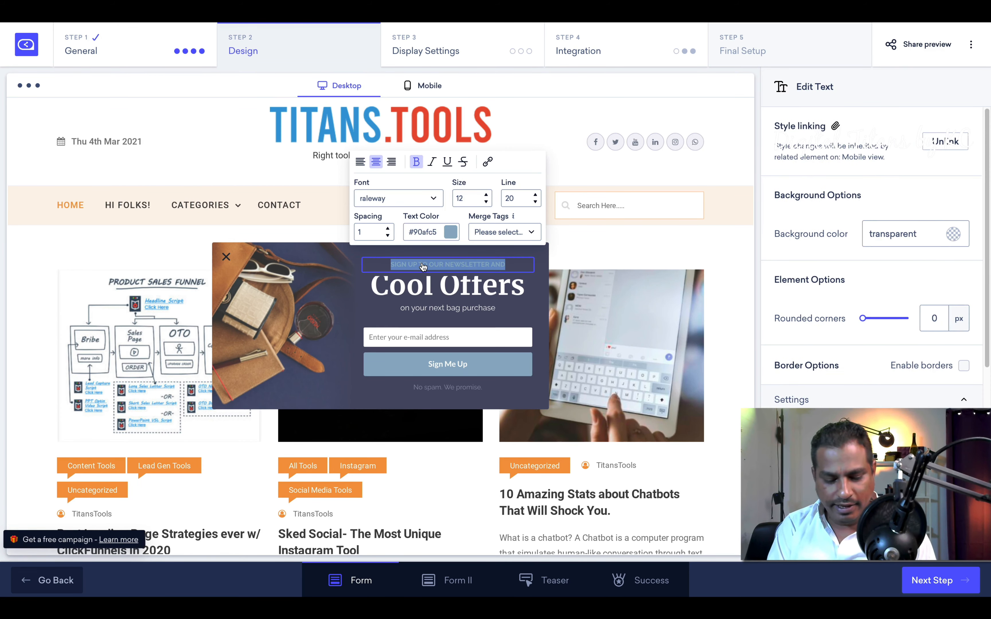
pyautogui.write('s')
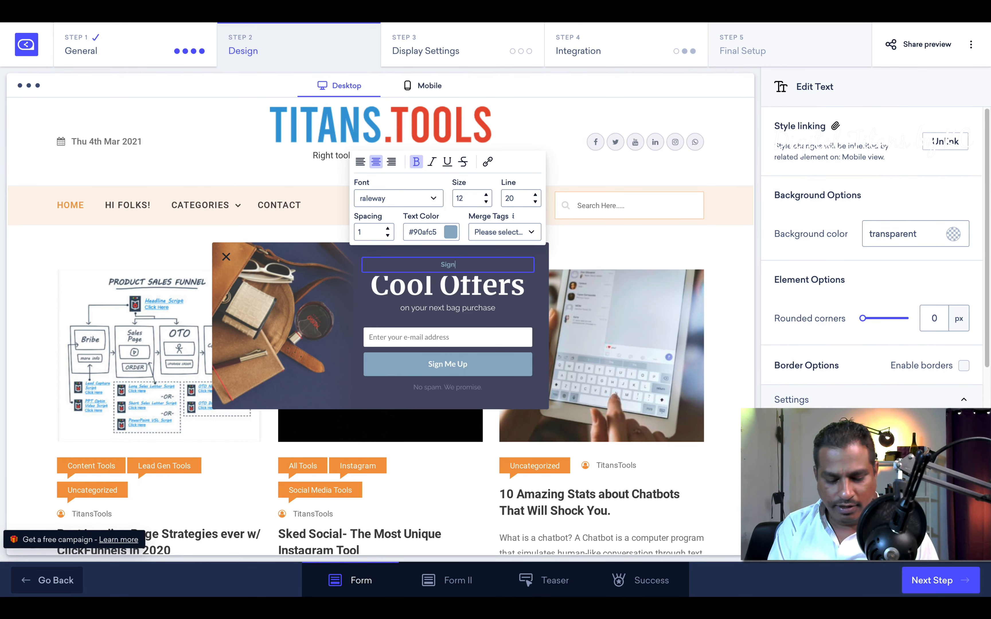
pyautogui.write('ign up and receive')
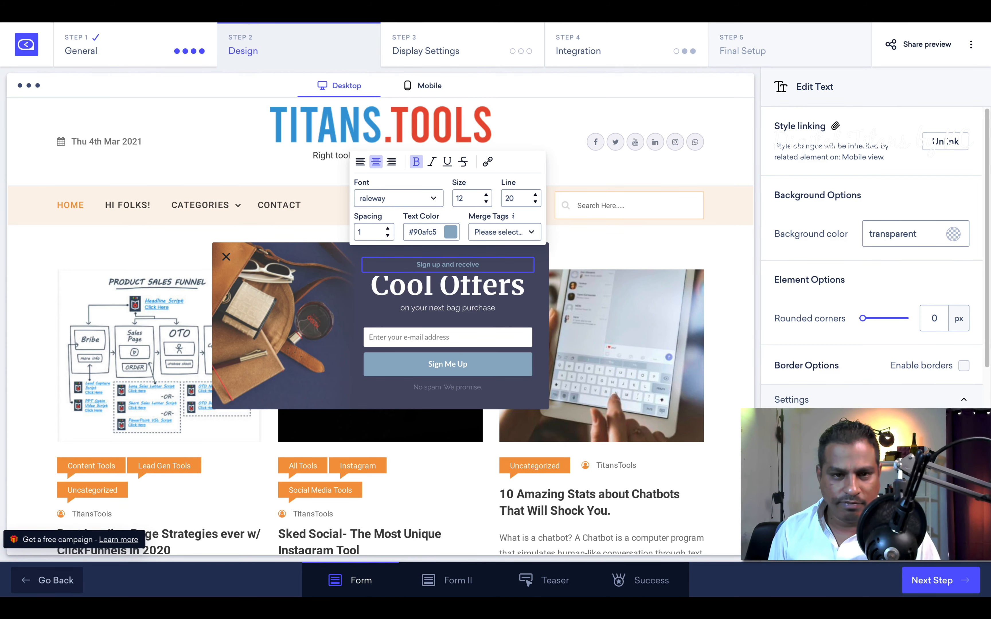
pyautogui.click(455, 311)
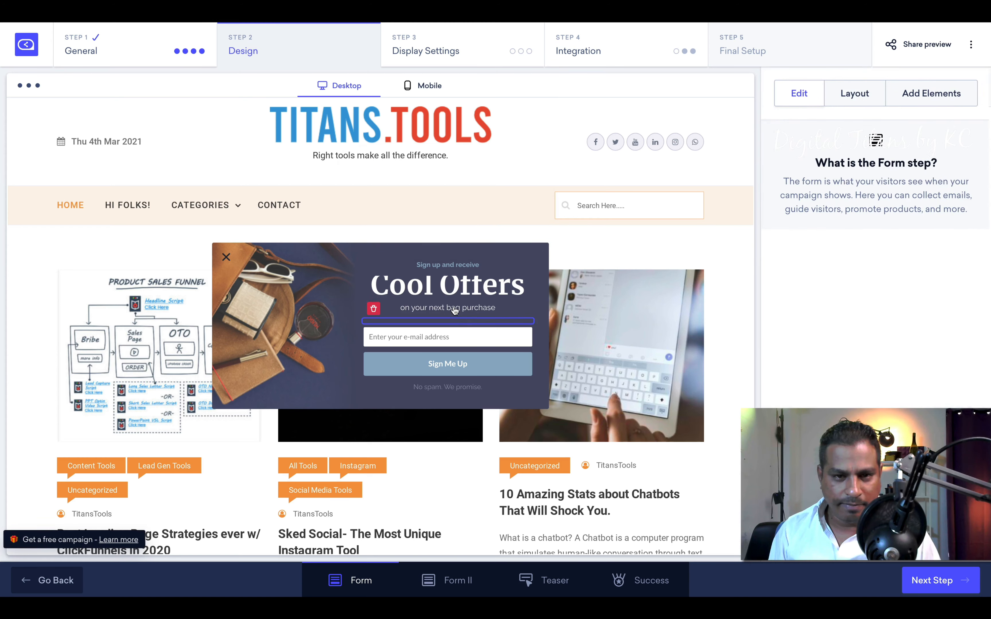
pyautogui.doubleClick(455, 311)
pyautogui.write('big')
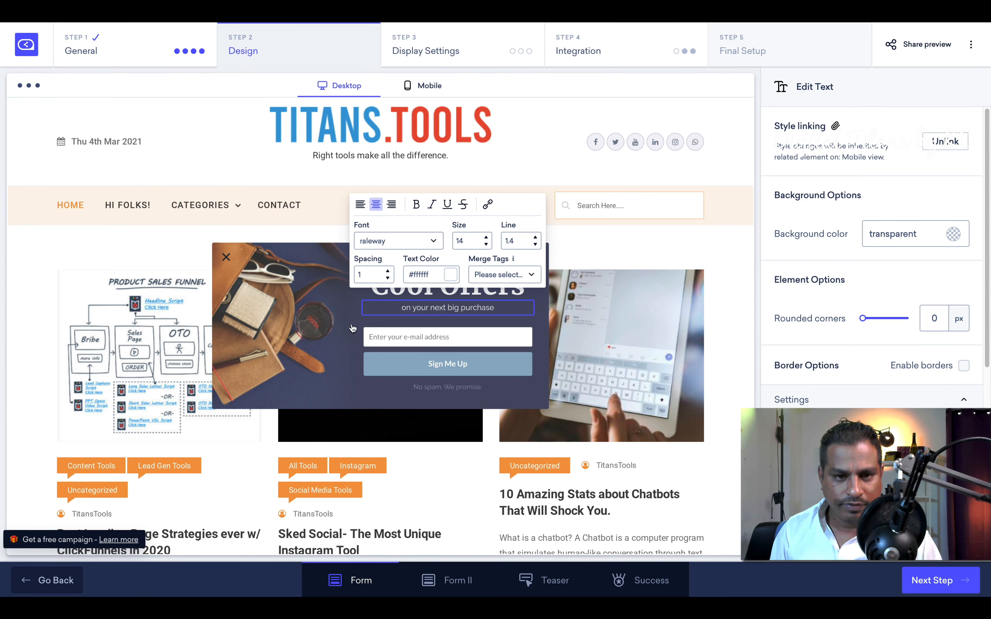
# Step: Step the Cool Offers headline's font size down from 50 to 36 with the Size spinner
pyautogui.click(397, 403)
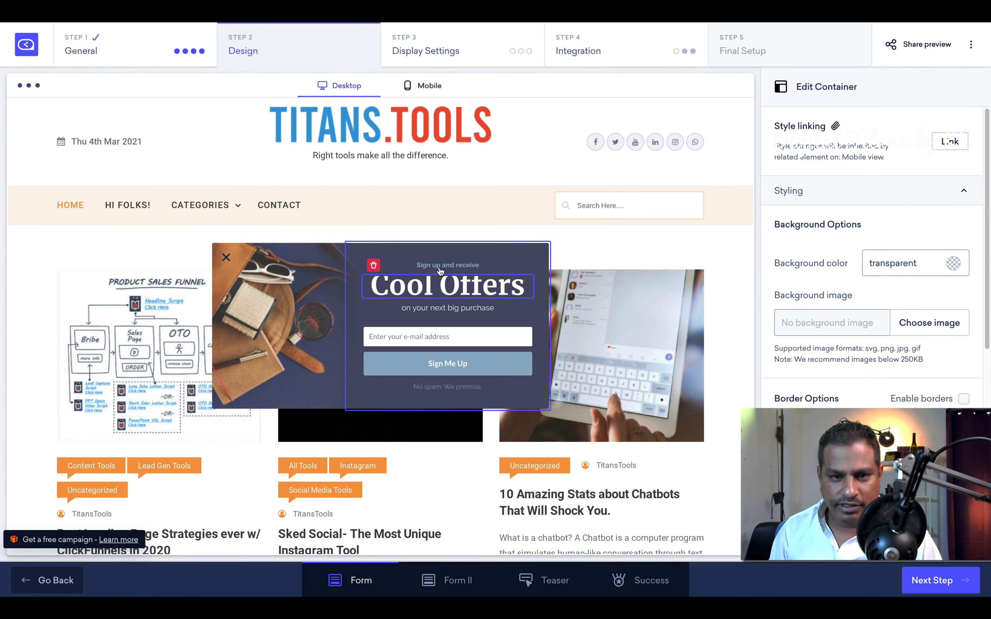
pyautogui.click(515, 290)
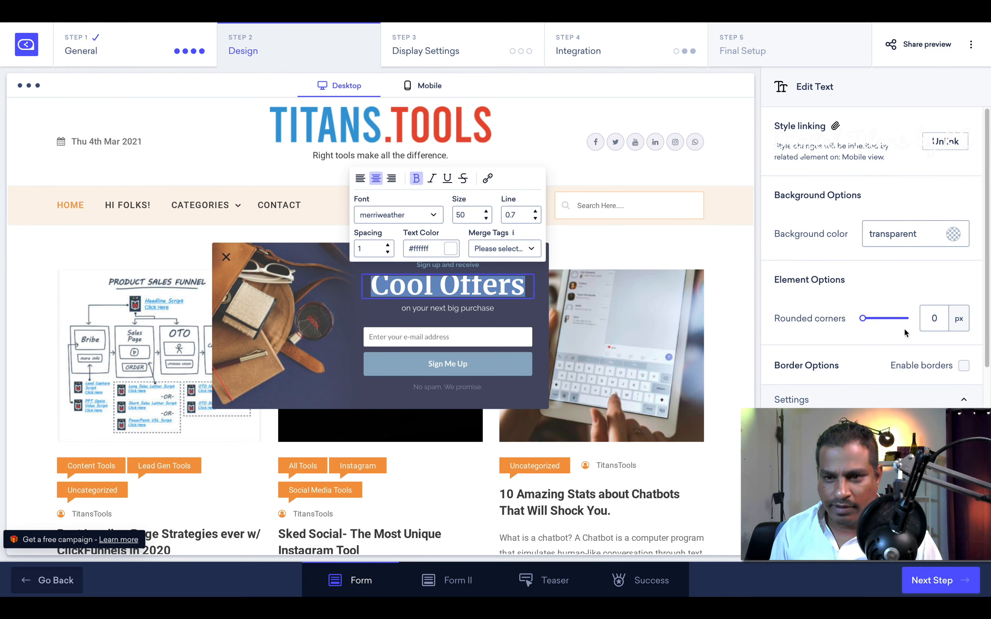
pyautogui.scroll(-4, 856, 270)
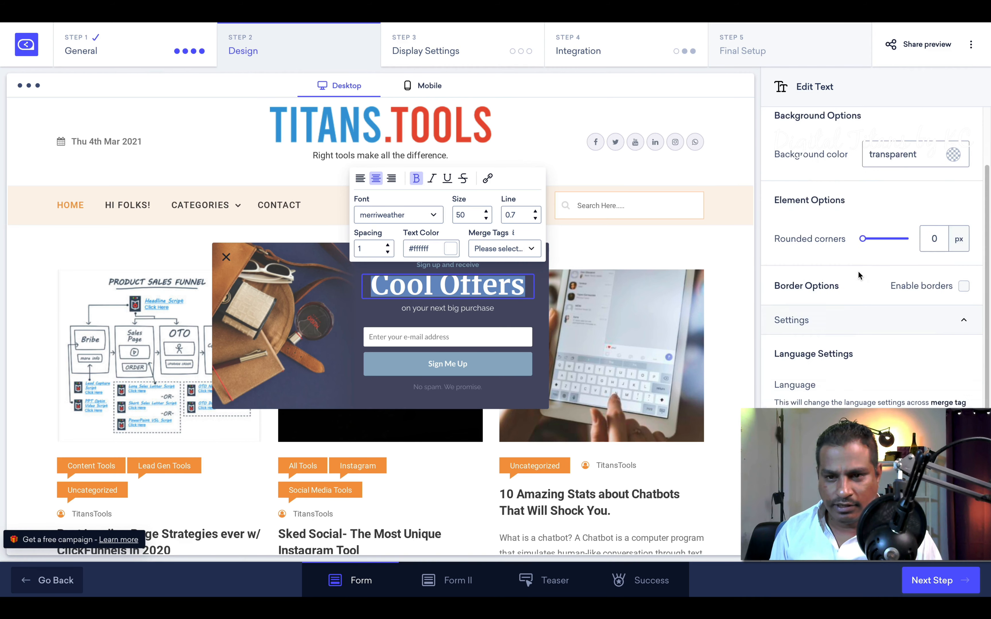
pyautogui.scroll(4, 859, 327)
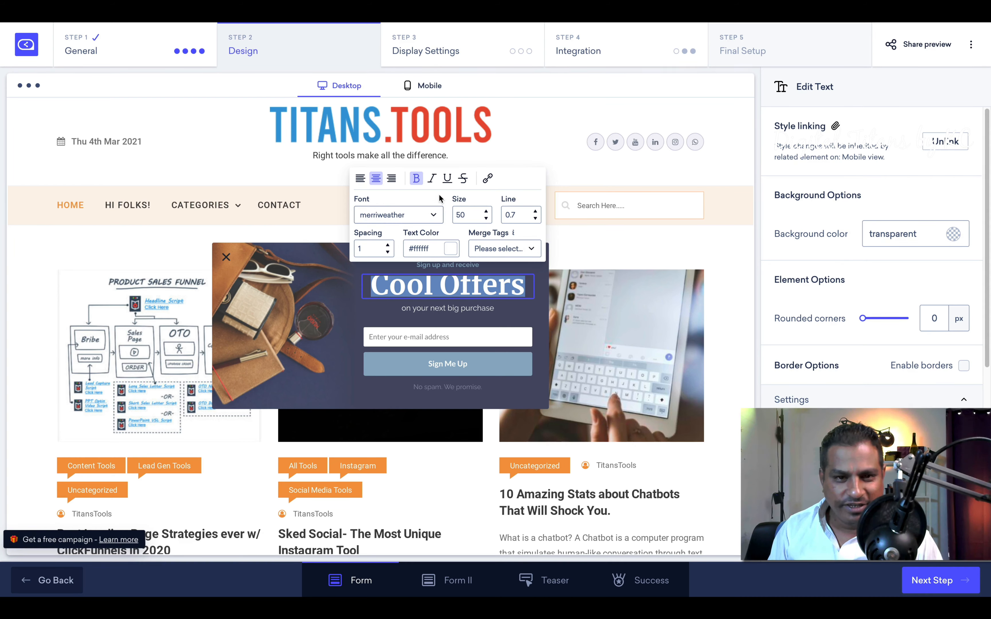
pyautogui.click(486, 218)
pyautogui.click(486, 219)
pyautogui.click(487, 219)
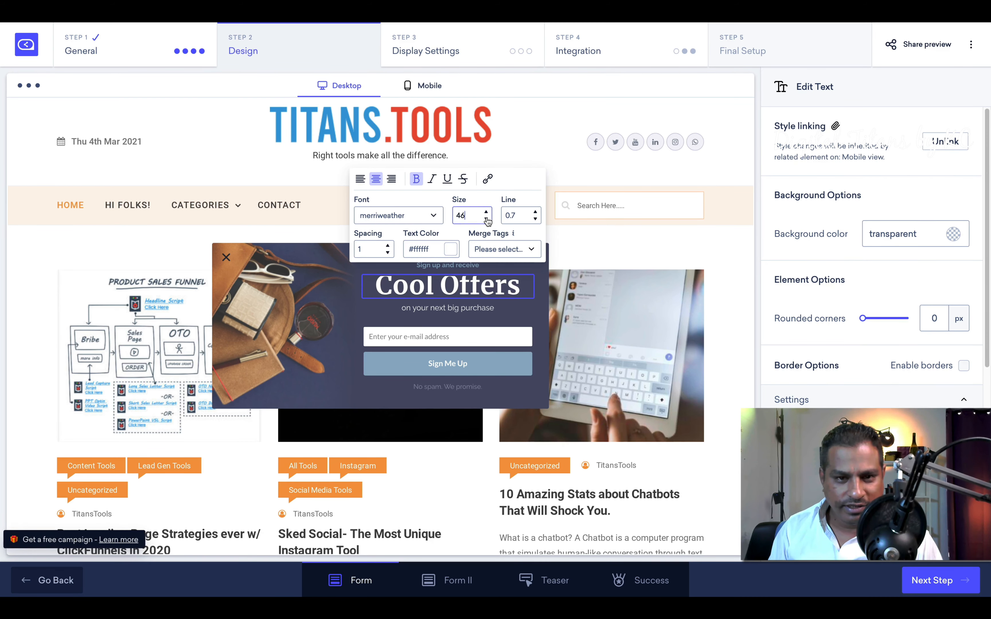
pyautogui.click(487, 219)
pyautogui.click(486, 219)
pyautogui.click(487, 219)
pyautogui.click(487, 219)
pyautogui.click(486, 219)
pyautogui.click(486, 219)
pyautogui.click(486, 218)
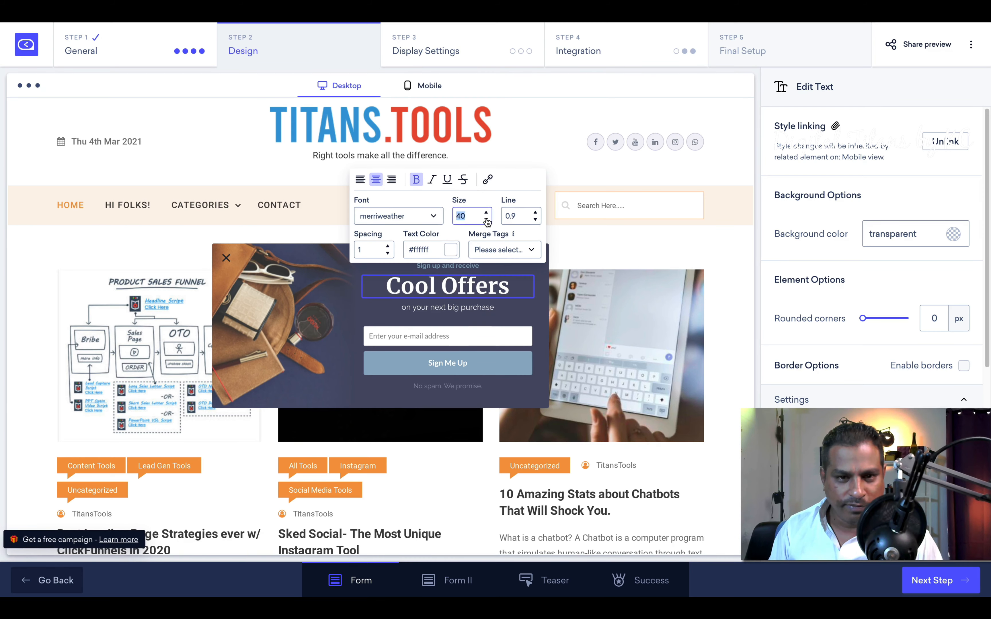
pyautogui.click(487, 218)
pyautogui.click(486, 219)
pyautogui.click(486, 219)
pyautogui.click(486, 219)
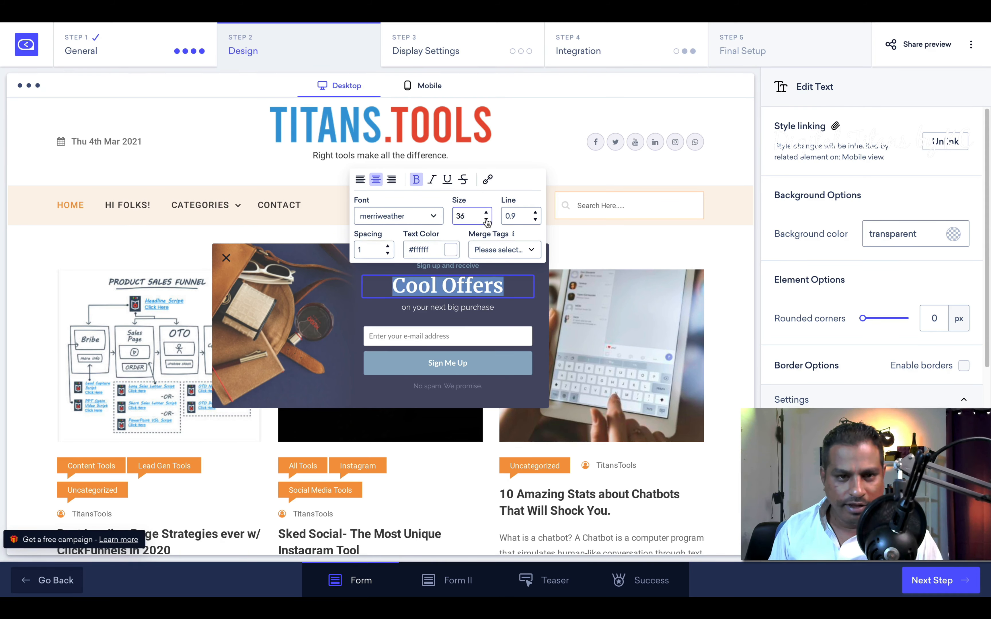
pyautogui.click(487, 219)
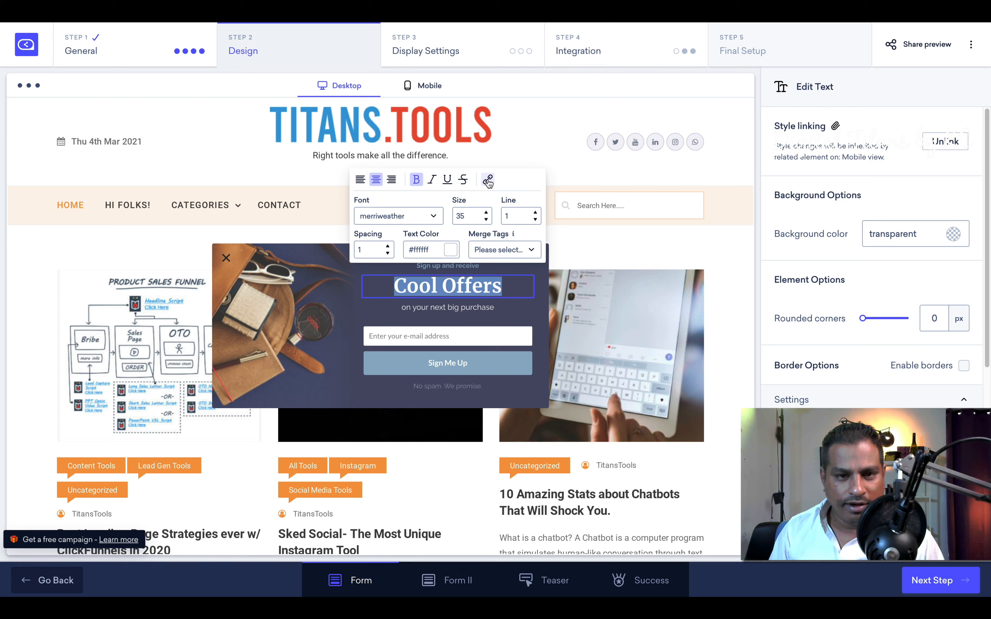
# Step: Retype the subtitle as 'Go directly to the shop', then select the line and open its link settings
pyautogui.click(481, 313)
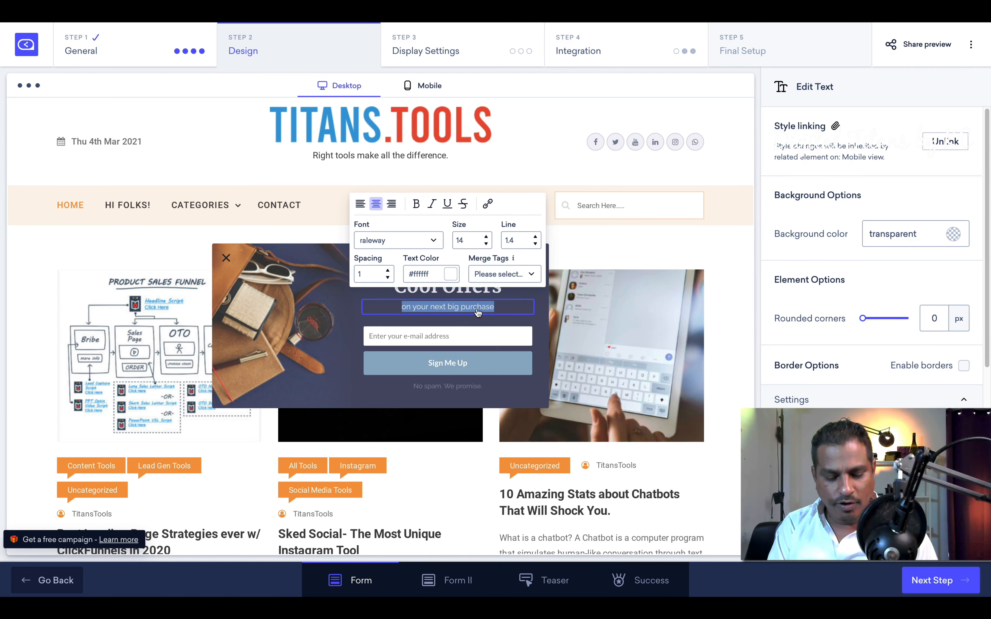
pyautogui.write('Go dirctl')
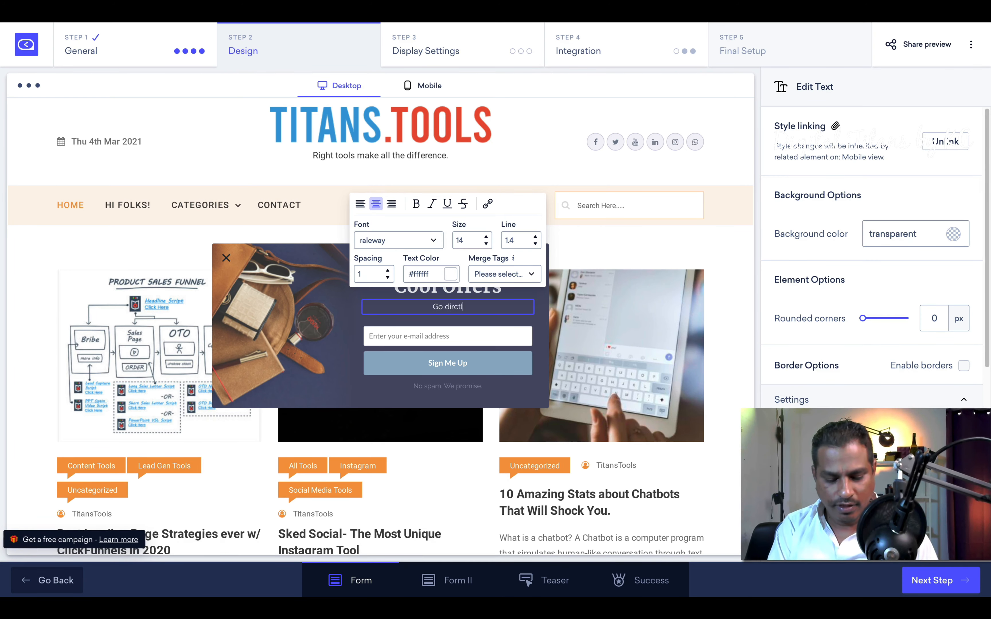
pyautogui.write('y to the shop')
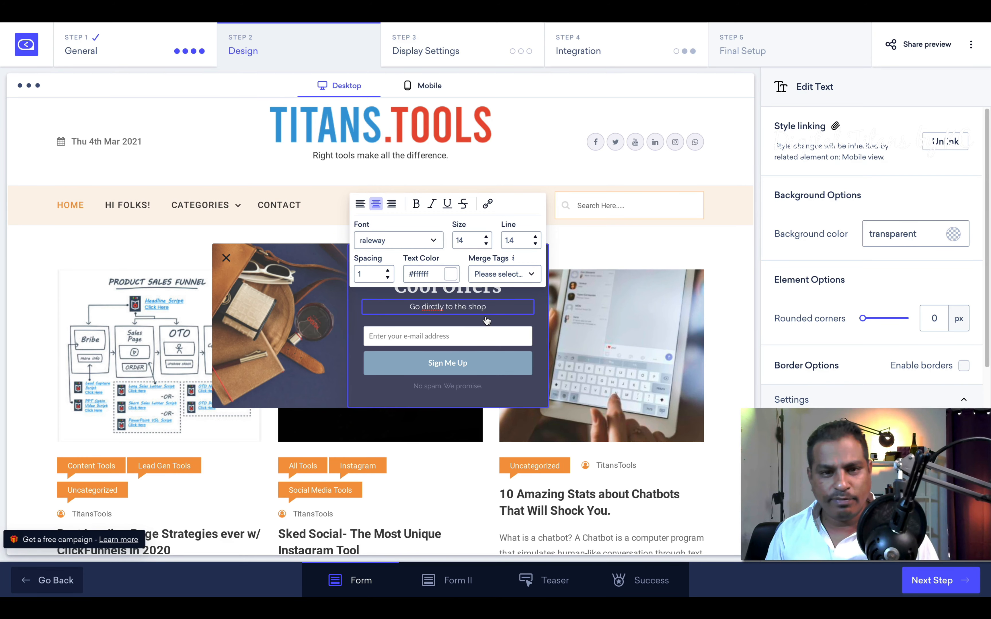
pyautogui.write('e')
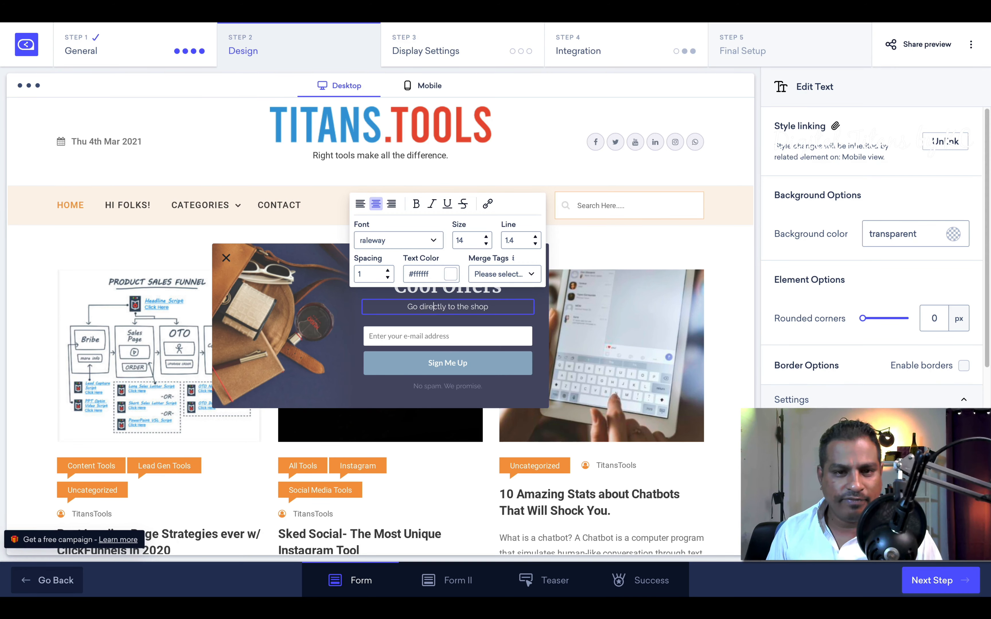
pyautogui.tripleClick(456, 309)
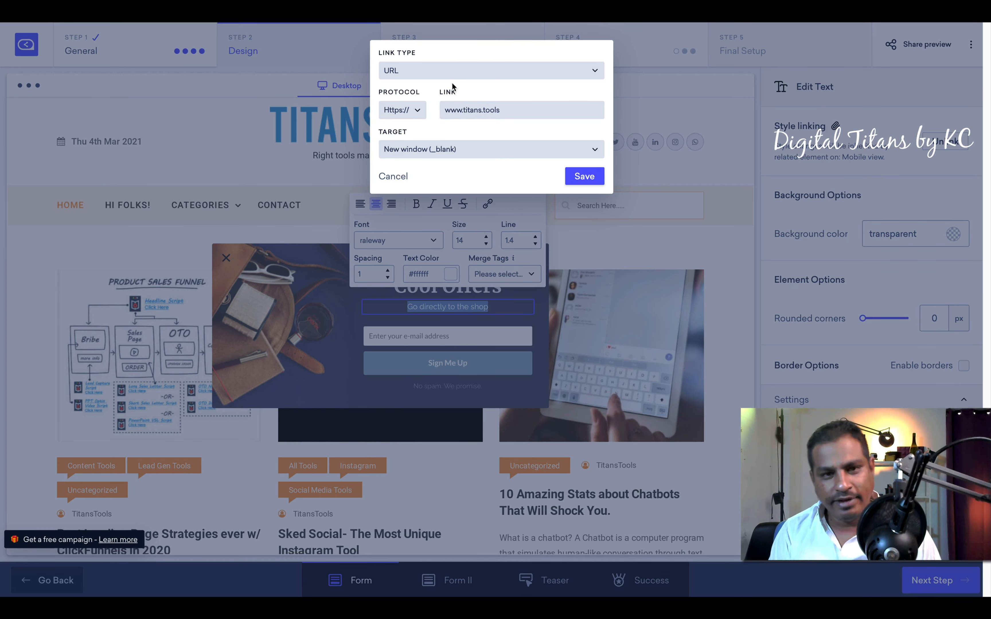
pyautogui.click(445, 76)
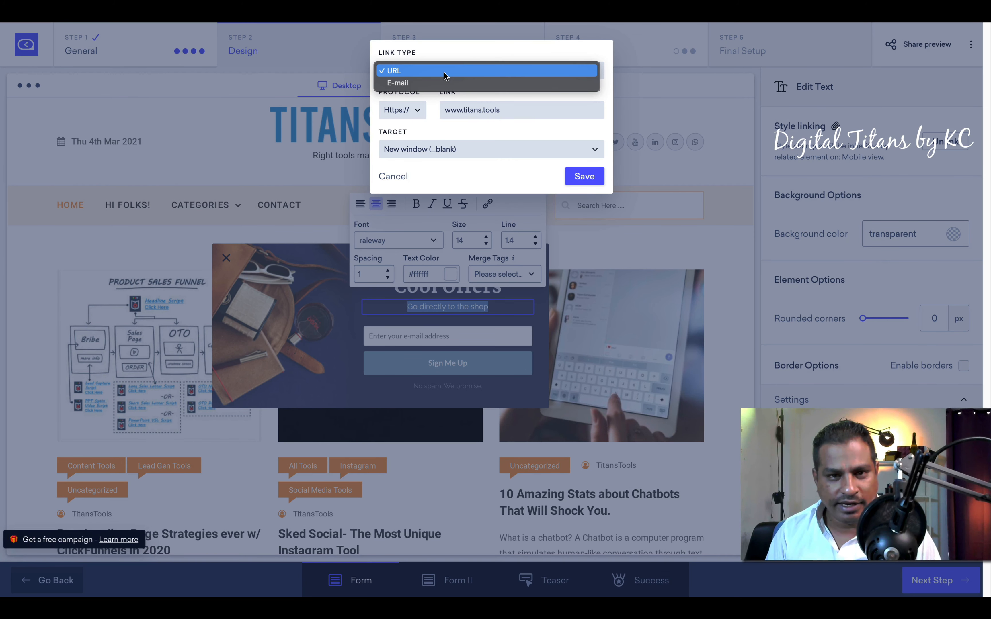
pyautogui.click(459, 150)
pyautogui.doubleClick(490, 112)
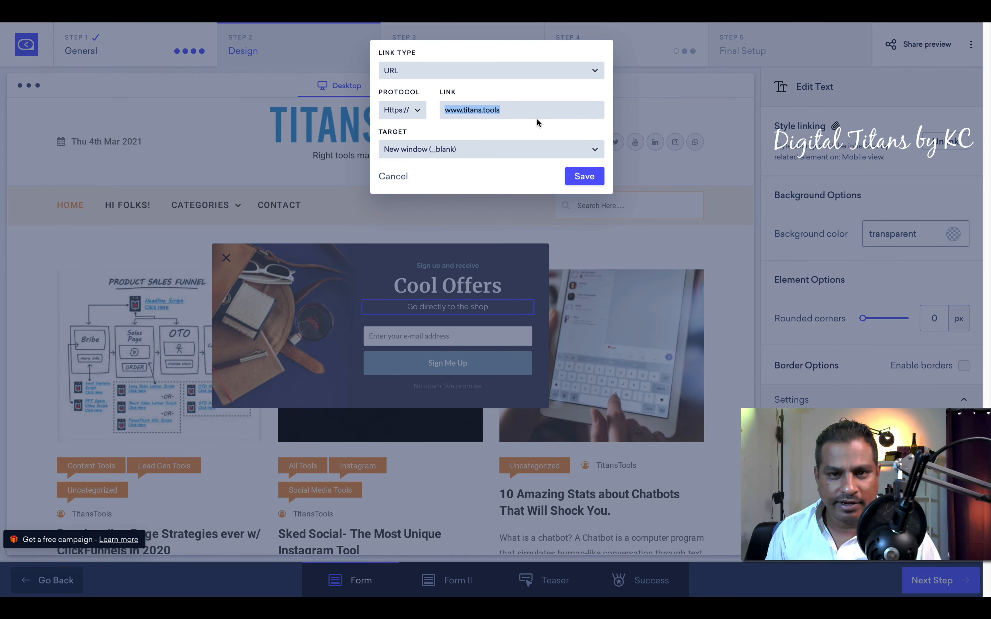
pyautogui.click(444, 313)
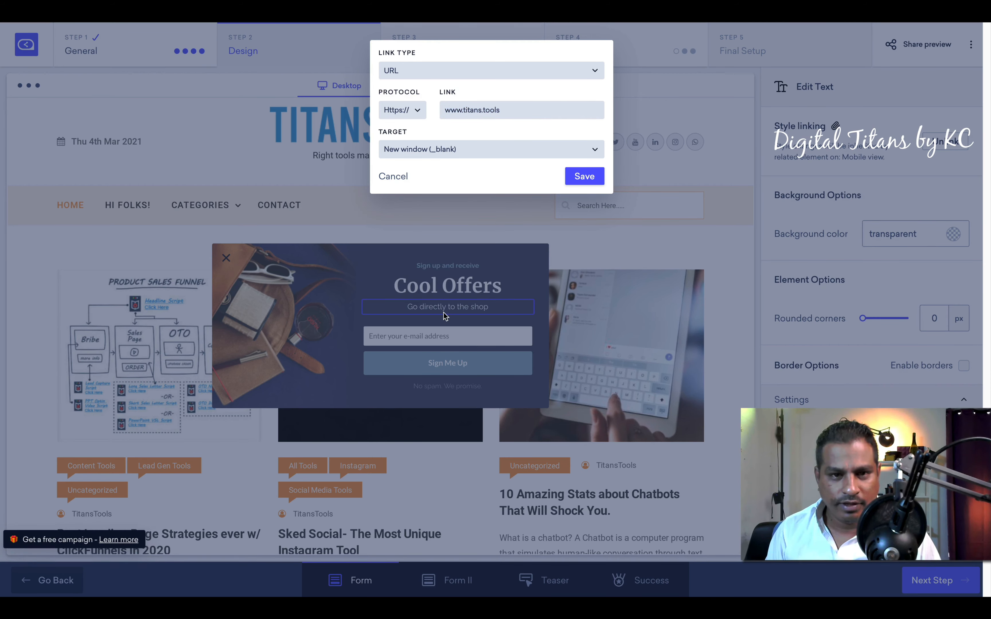
pyautogui.click(399, 176)
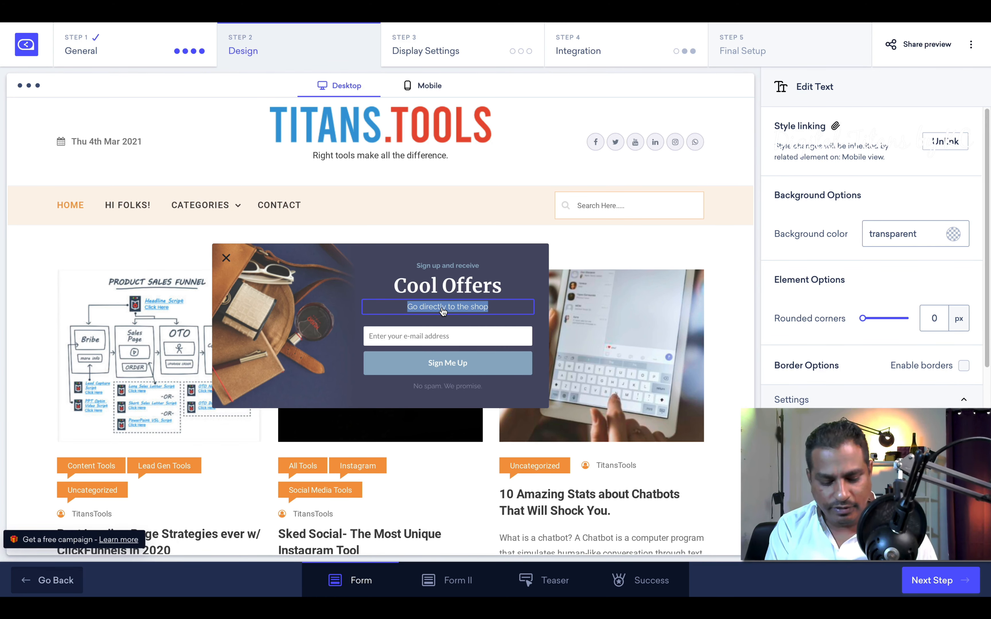
# Step: Type the subtitle 'Latest Colelction here' under Cool Offers and check the Layout element list
pyautogui.write('L')
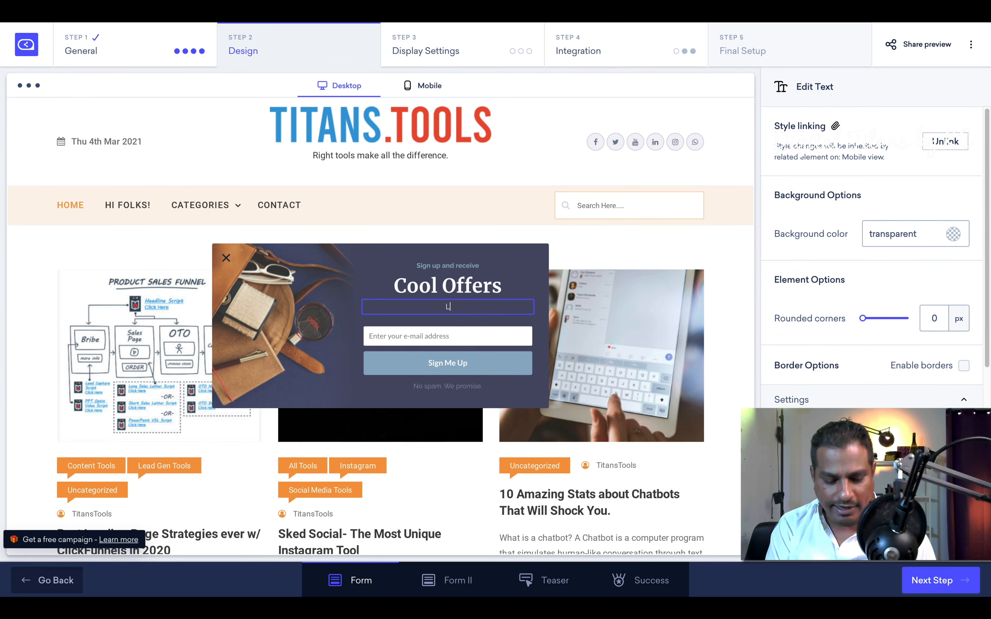
pyautogui.write('atet')
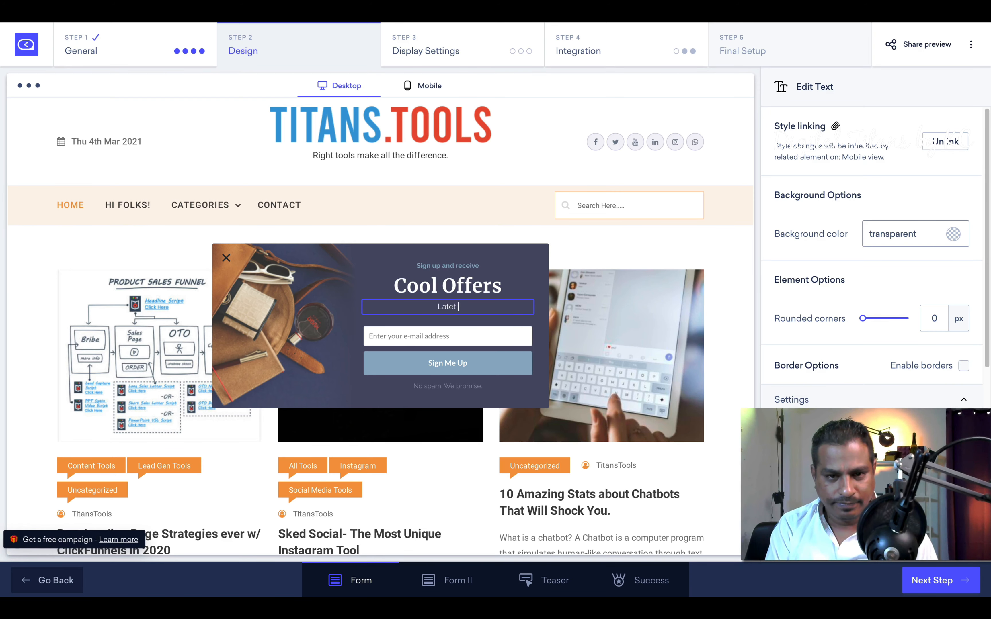
pyautogui.press('BackSpace')
pyautogui.press('BackSpace')
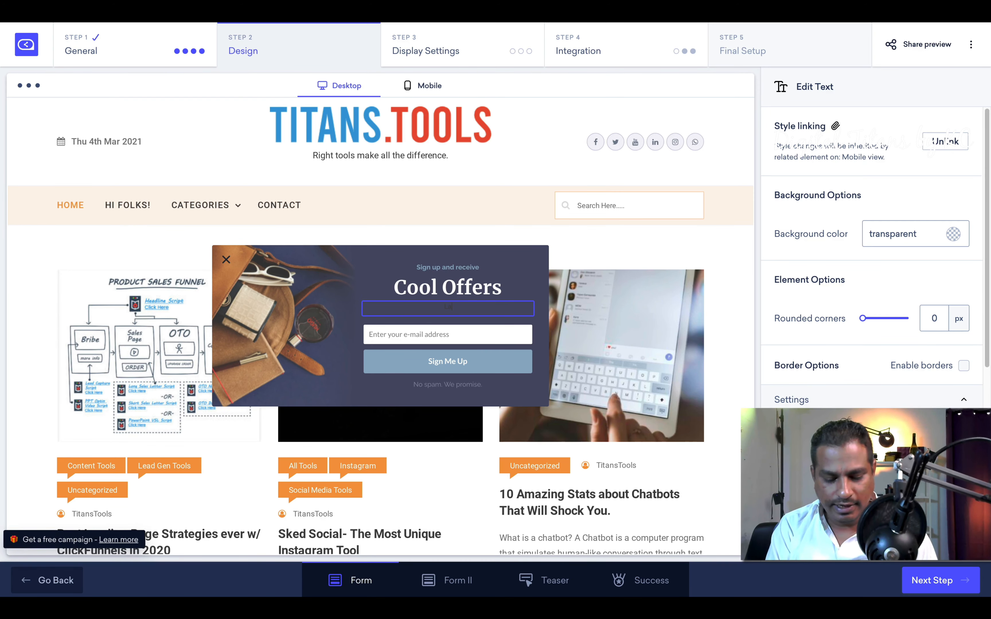
pyautogui.write('test Collection here')
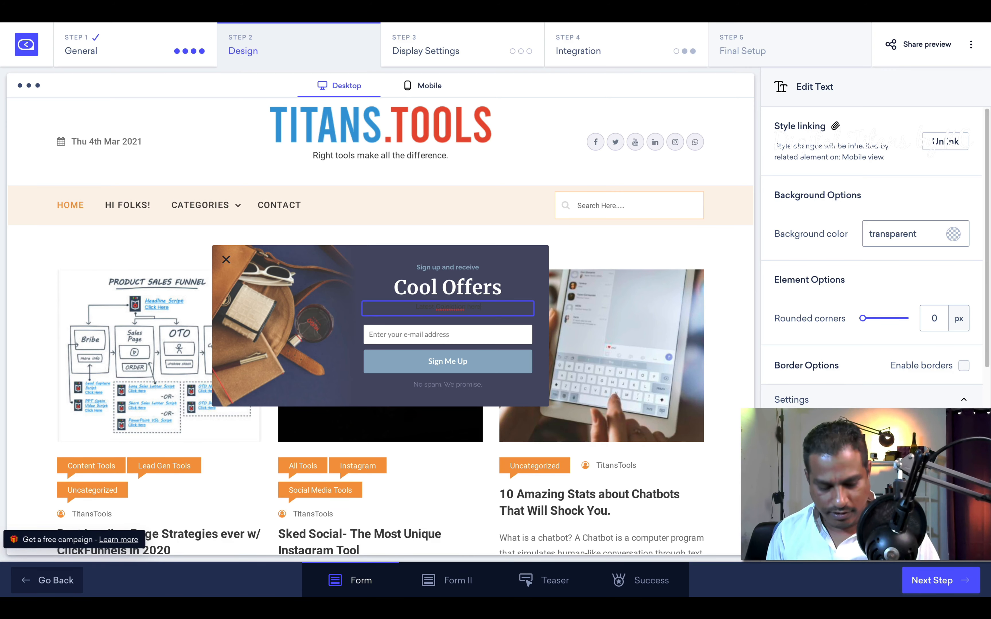
pyautogui.click(480, 297)
pyautogui.tripleClick(478, 307)
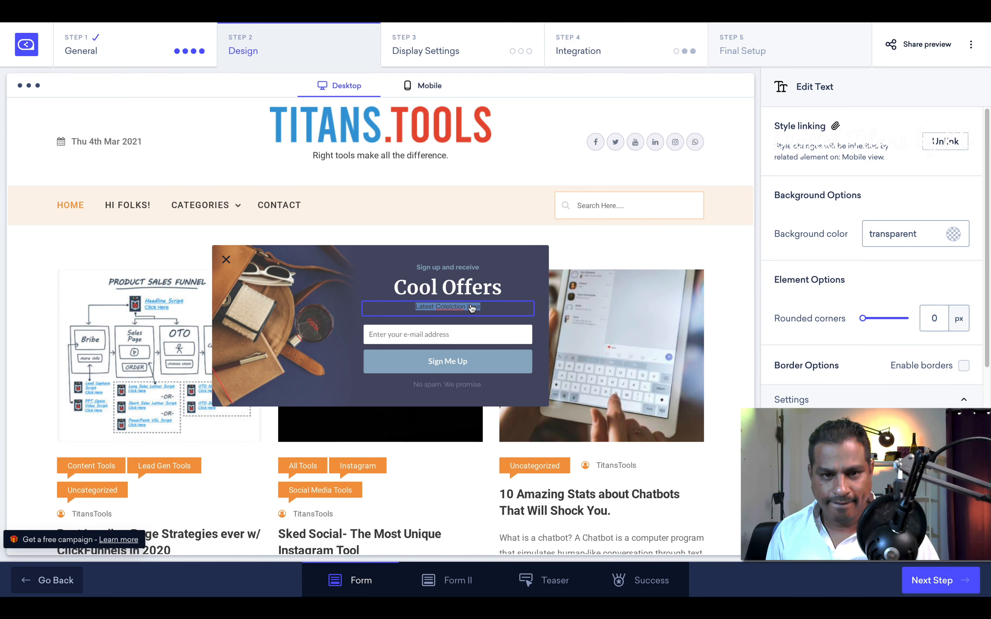
pyautogui.click(432, 321)
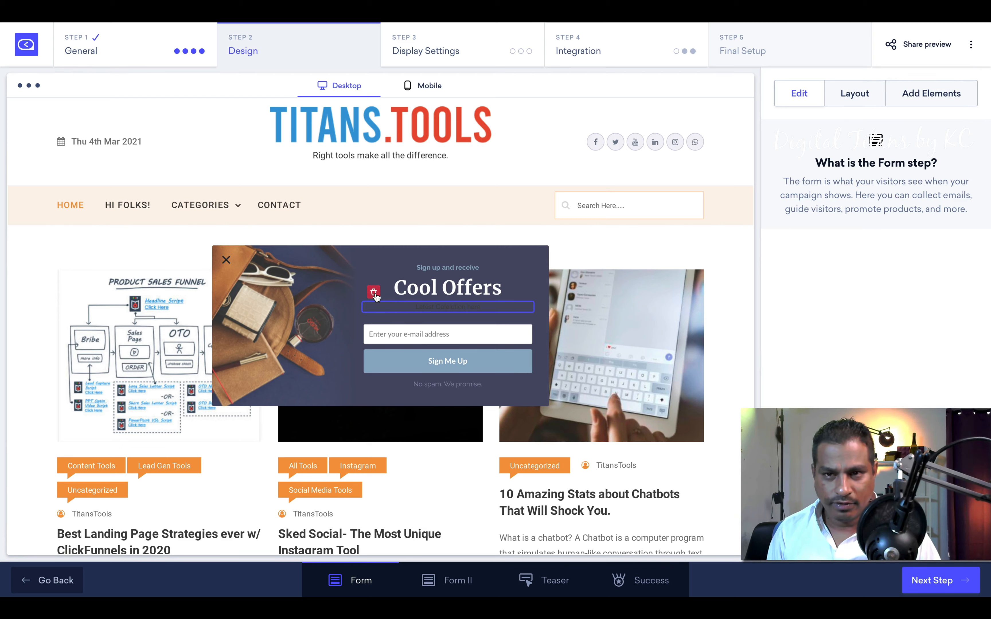
pyautogui.click(864, 94)
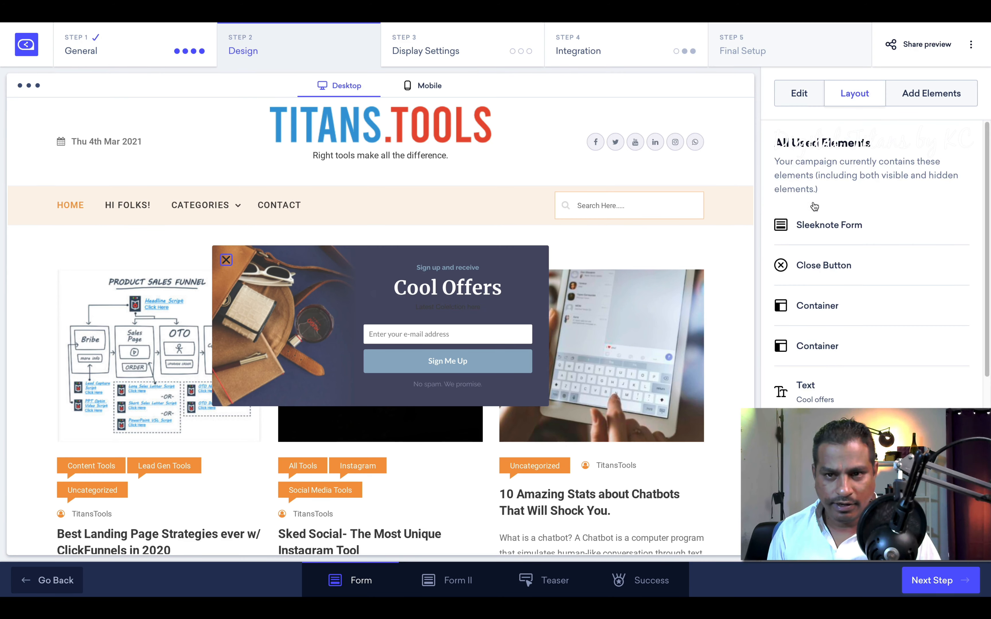
pyautogui.click(798, 95)
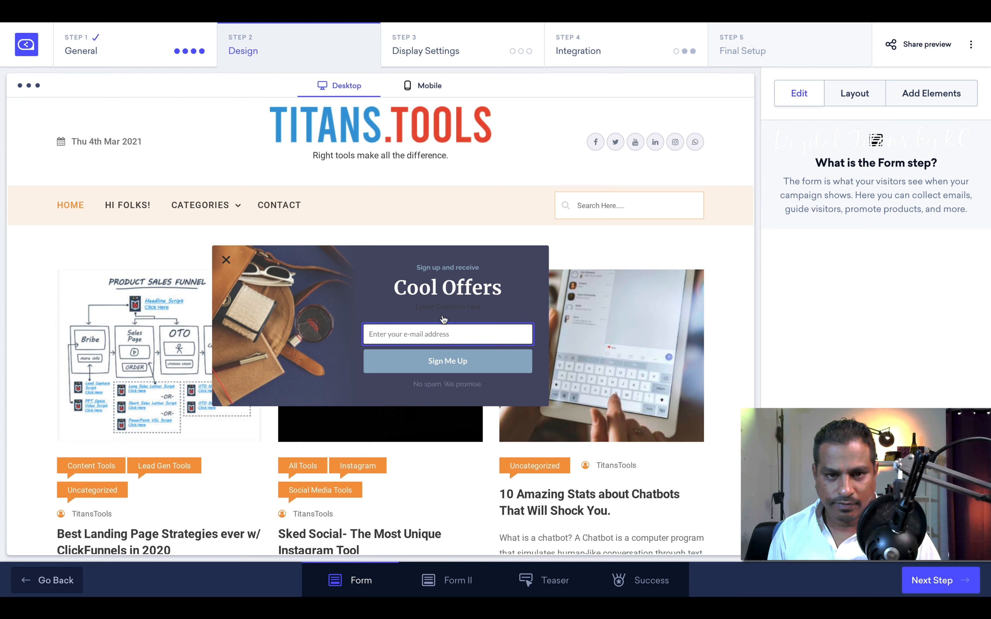
# Step: Set the subtitle text colour to white (#ffffff)
pyautogui.click(444, 307)
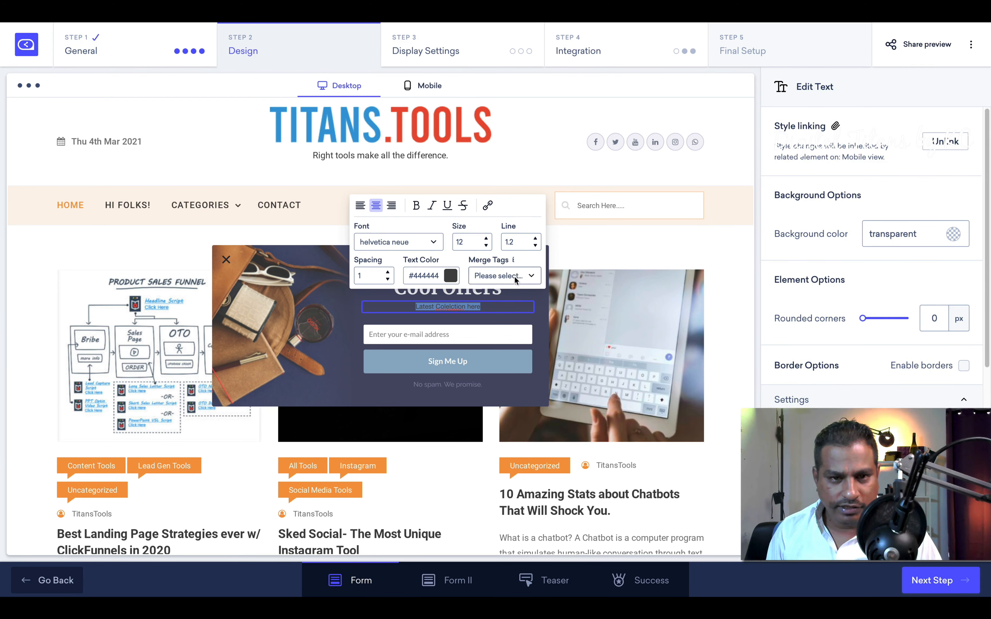
pyautogui.click(450, 275)
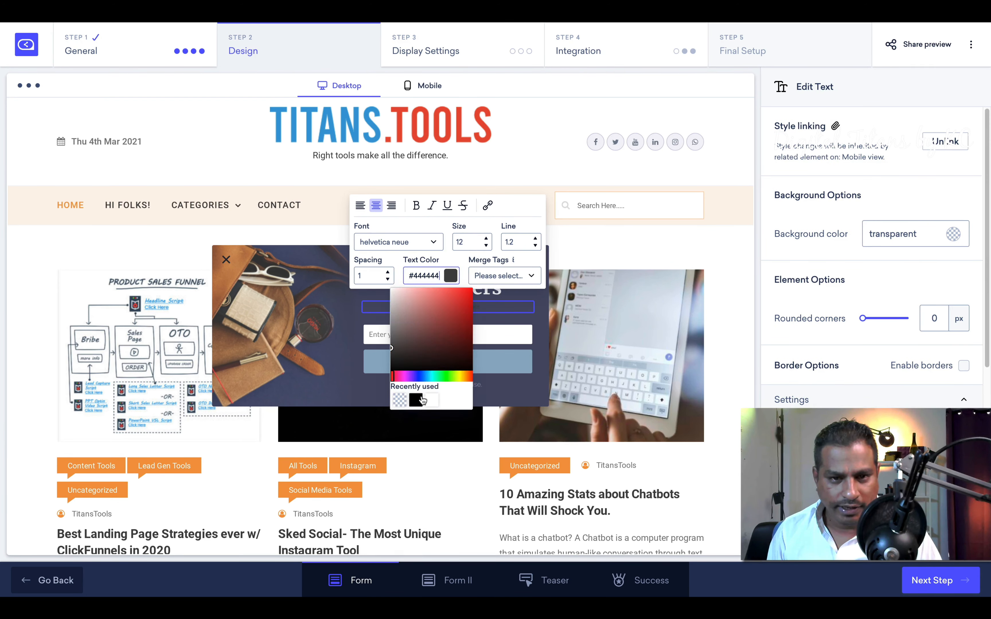
pyautogui.click(432, 400)
pyautogui.click(451, 311)
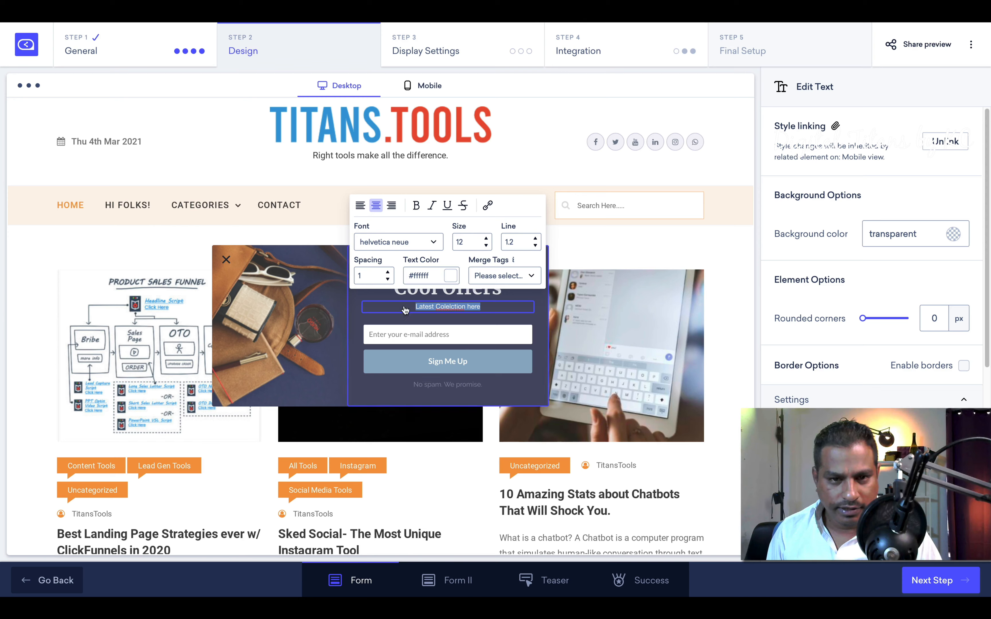
# Step: Correct the subtitle to 'Latest Collection here' and bring up its link settings
pyautogui.click(446, 307)
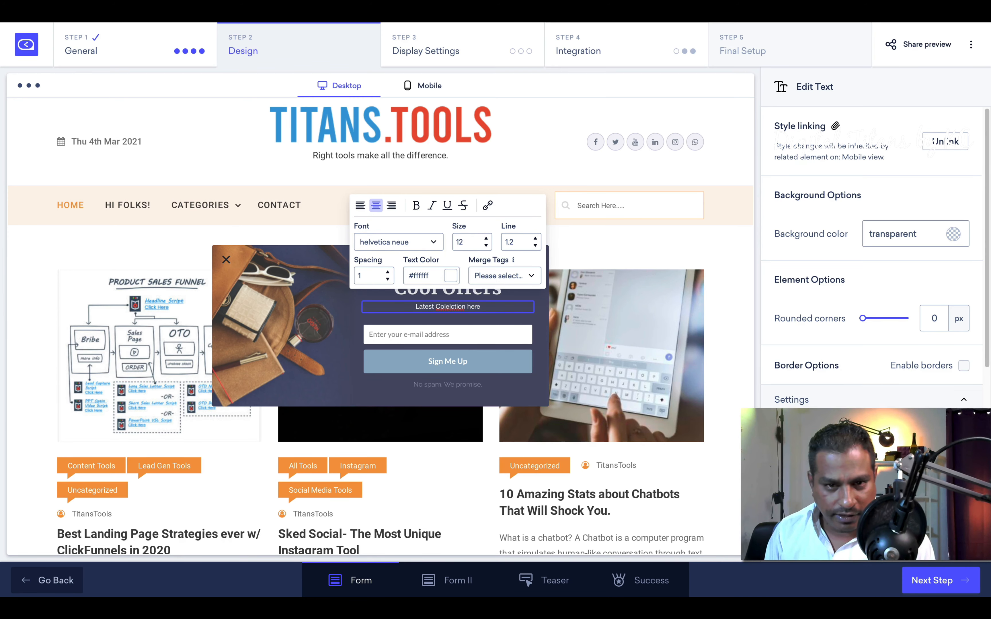
pyautogui.write('l')
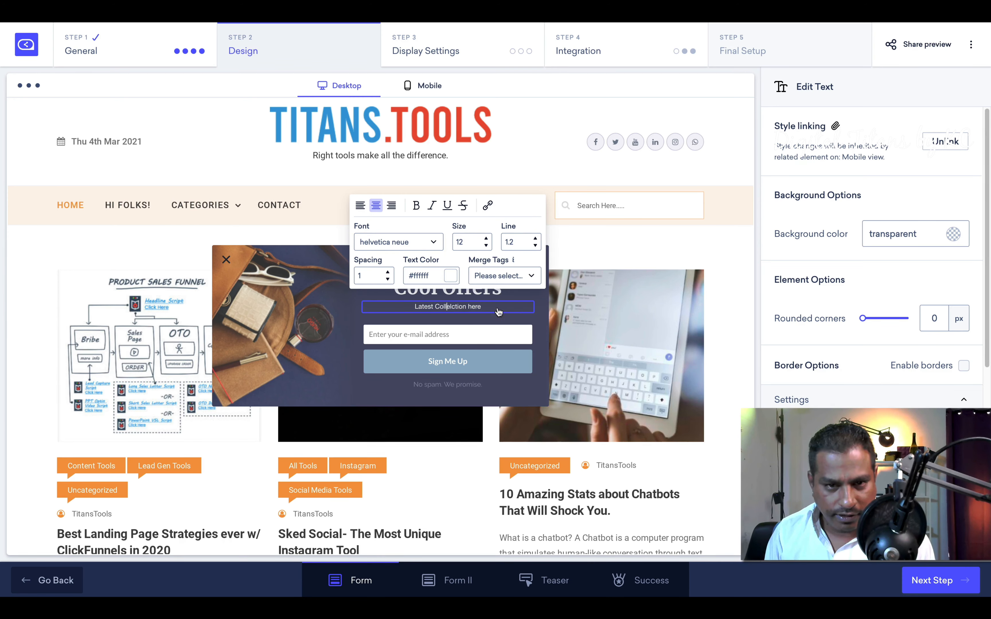
pyautogui.click(452, 307)
pyautogui.press('Delete')
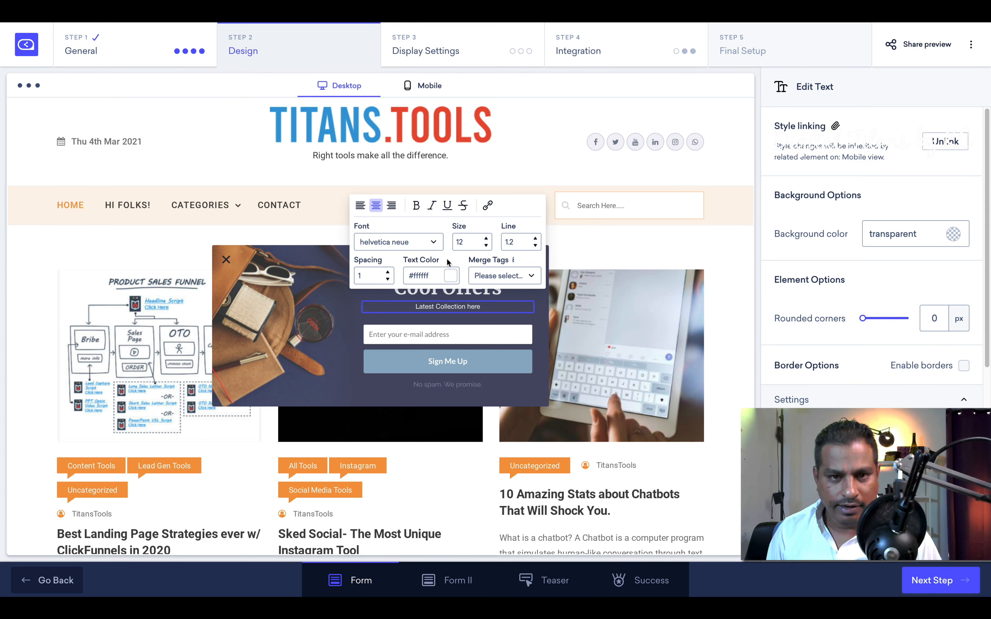
pyautogui.click(488, 206)
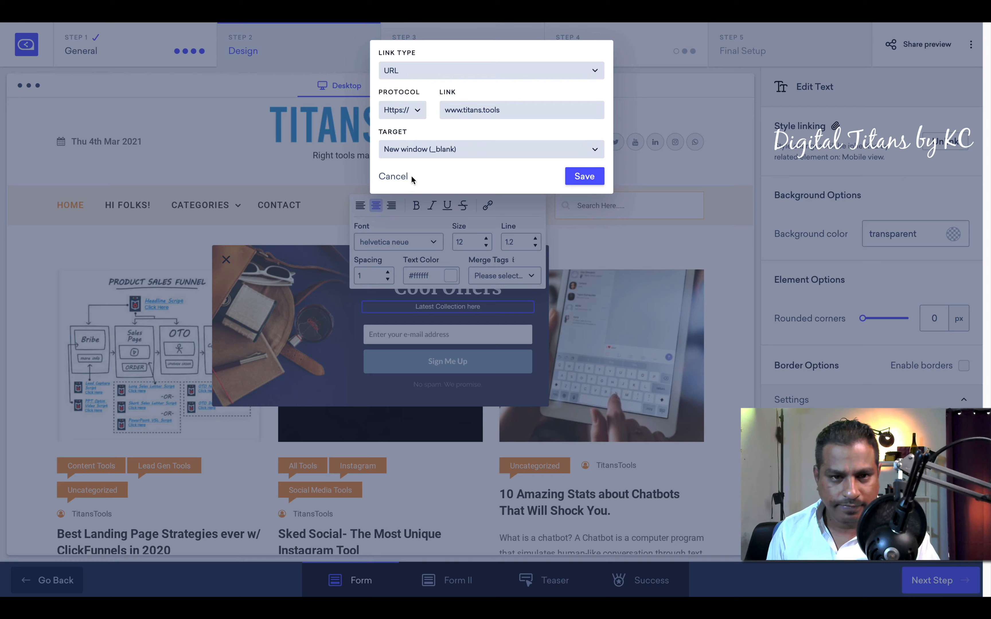
pyautogui.click(393, 177)
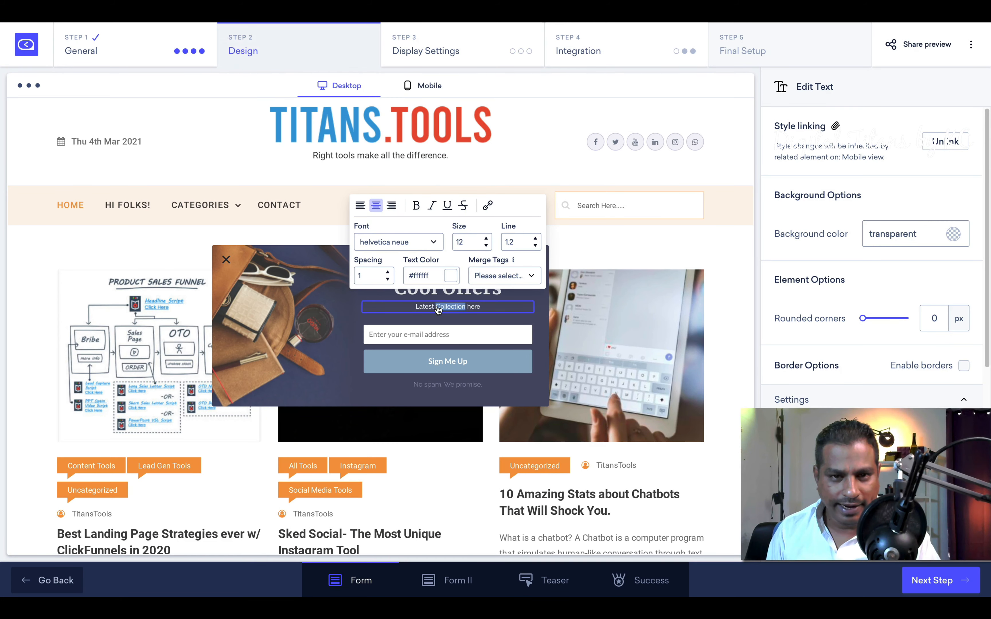
pyautogui.click(488, 207)
pyautogui.click(412, 72)
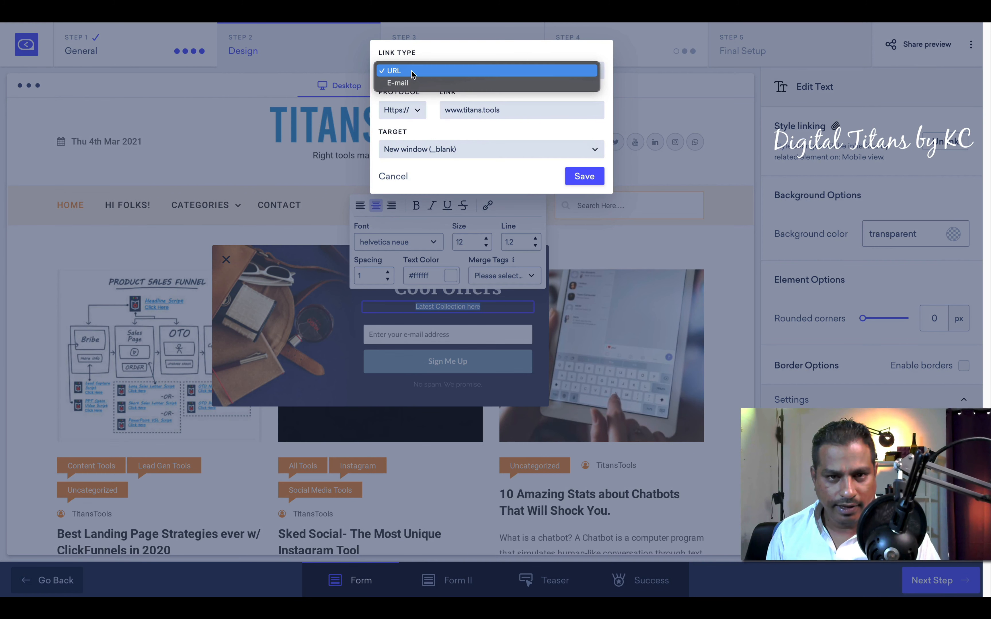
pyautogui.click(412, 72)
pyautogui.doubleClick(458, 109)
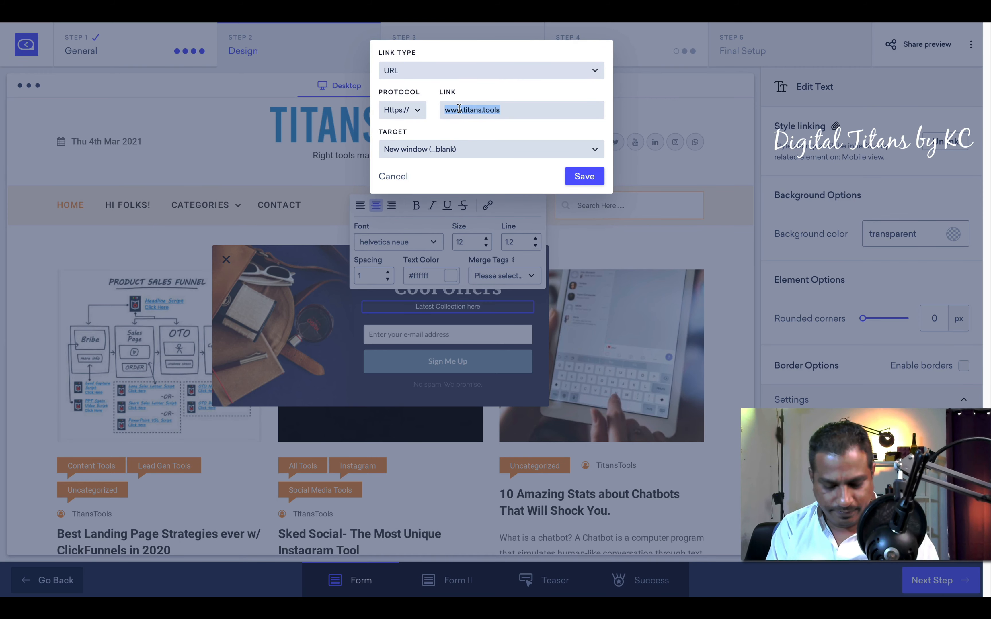
pyautogui.write('www.am')
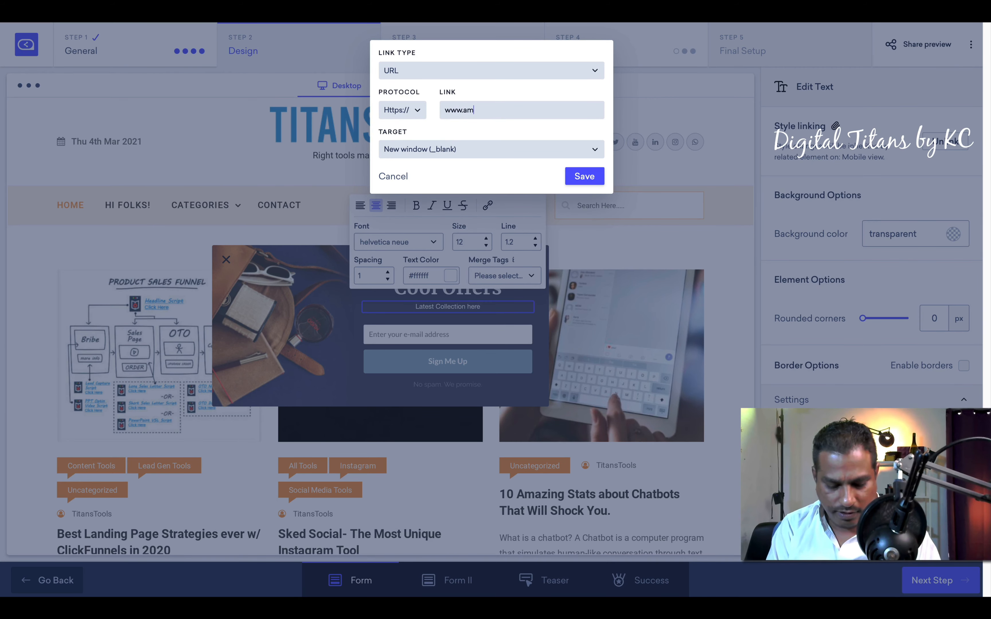
pyautogui.write('azon.com')
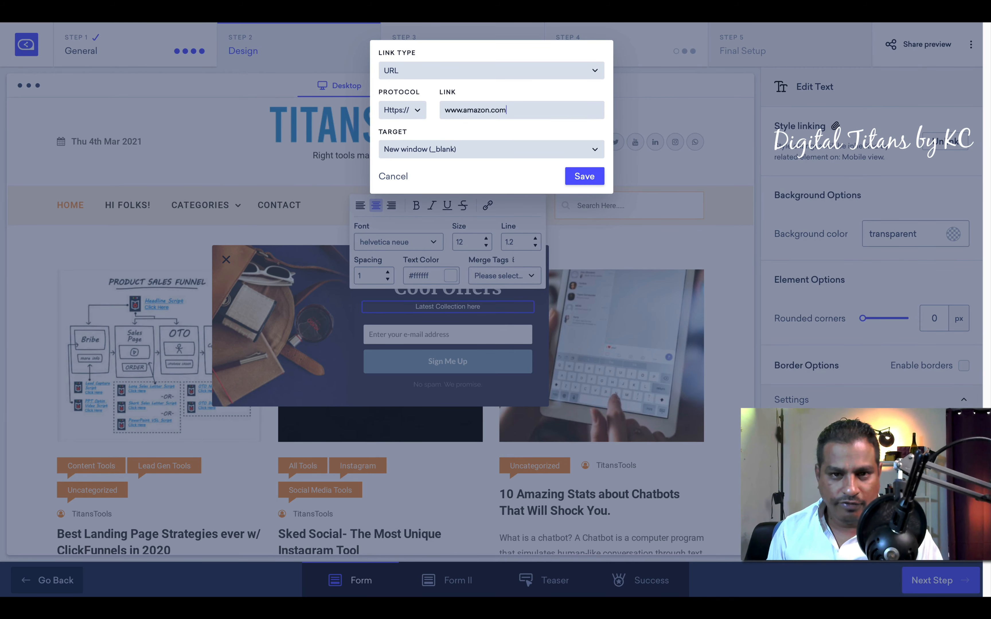
pyautogui.click(573, 174)
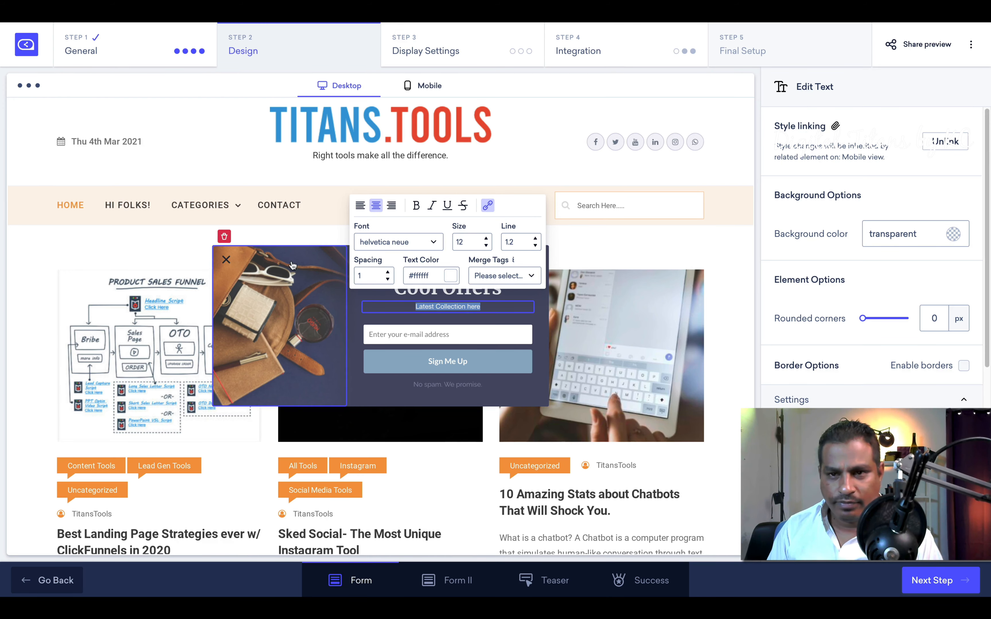
pyautogui.click(561, 266)
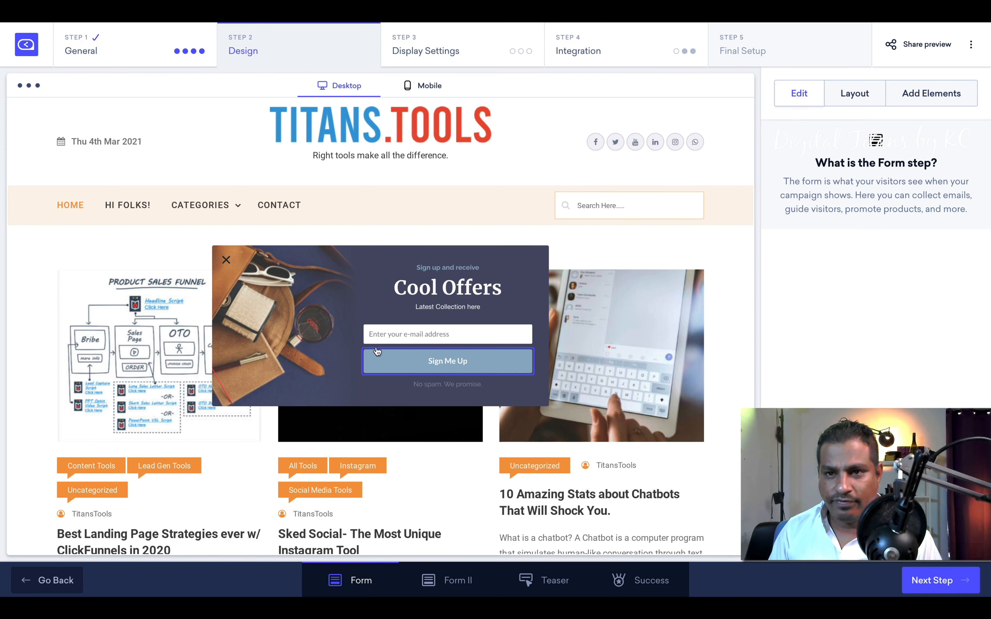
# Step: Browse Add Elements, finish the button label 'Show me the recent collection', then go to Form II
pyautogui.click(932, 101)
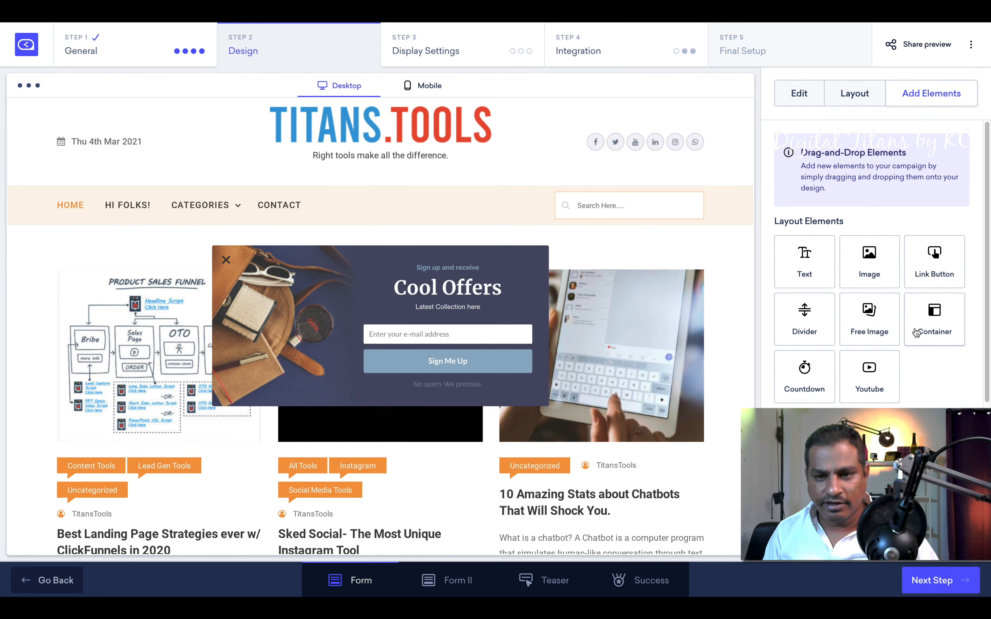
pyautogui.scroll(-3, 937, 368)
pyautogui.scroll(-1, 873, 131)
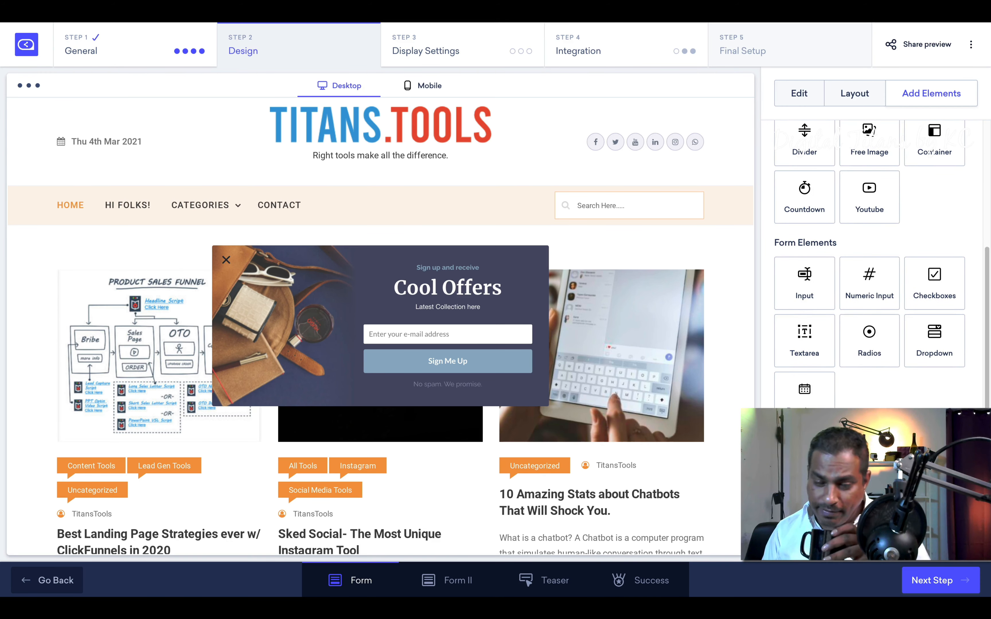
pyautogui.scroll(1, 870, 266)
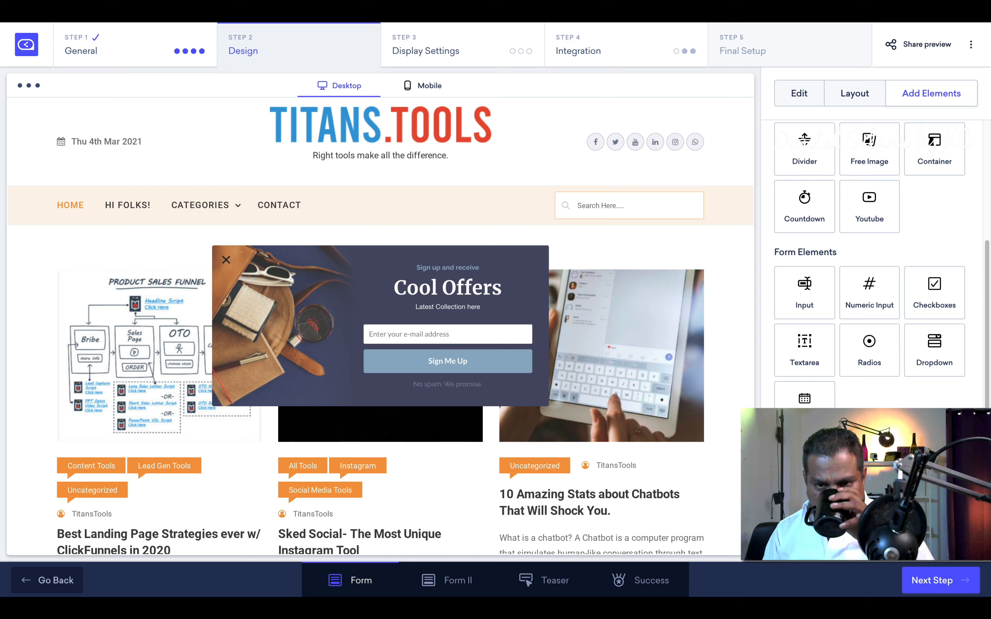
pyautogui.scroll(1, 857, 361)
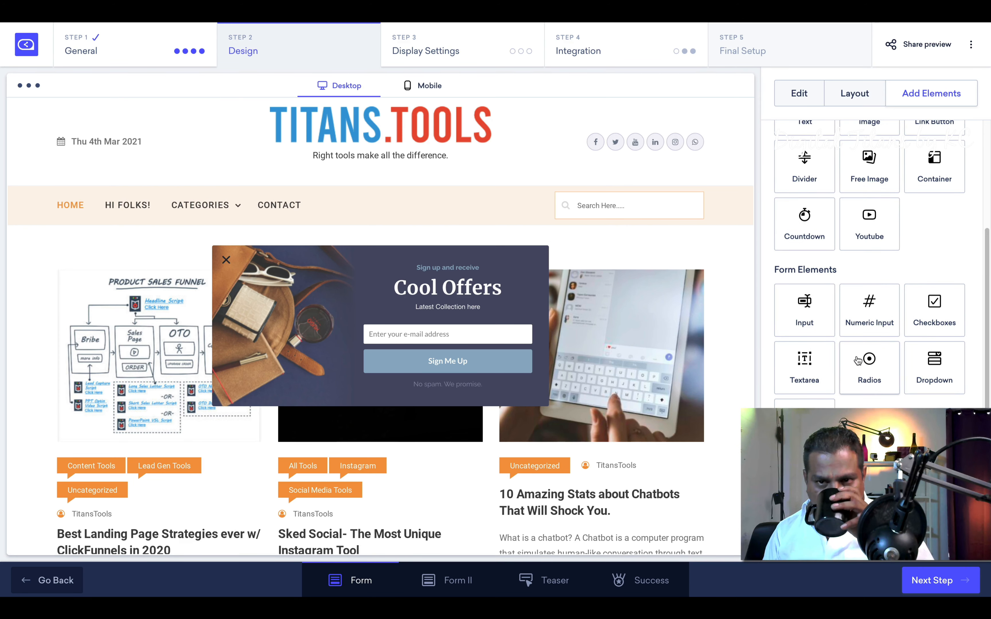
pyautogui.scroll(1, 857, 360)
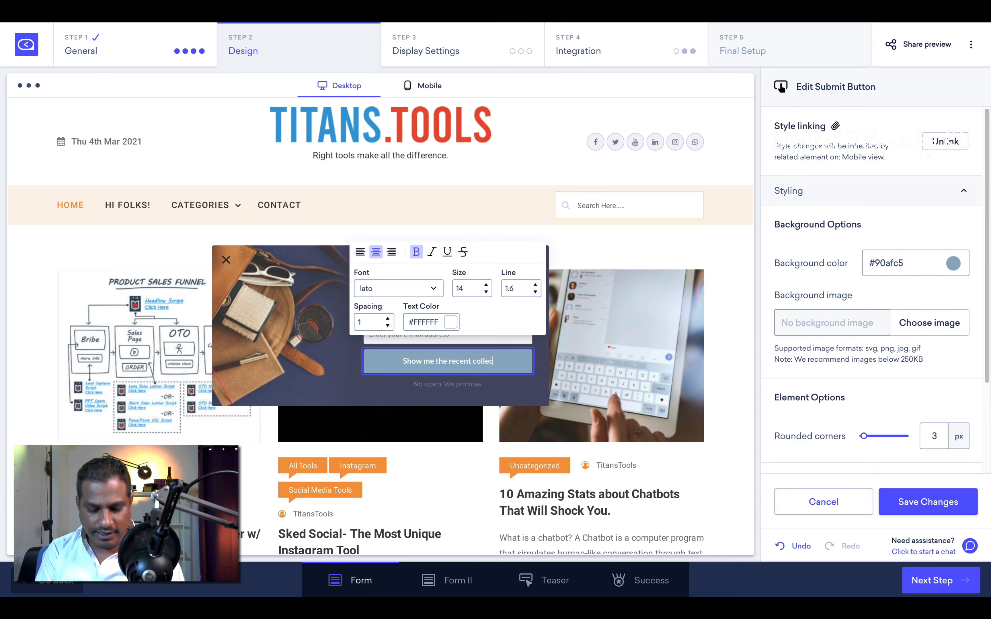
pyautogui.write('ion')
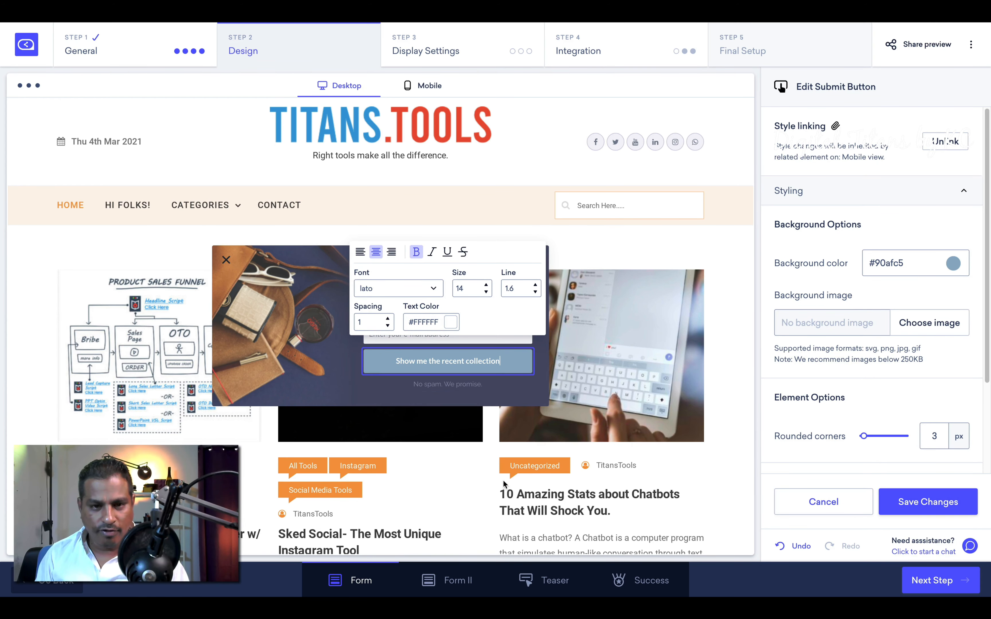
pyautogui.click(448, 587)
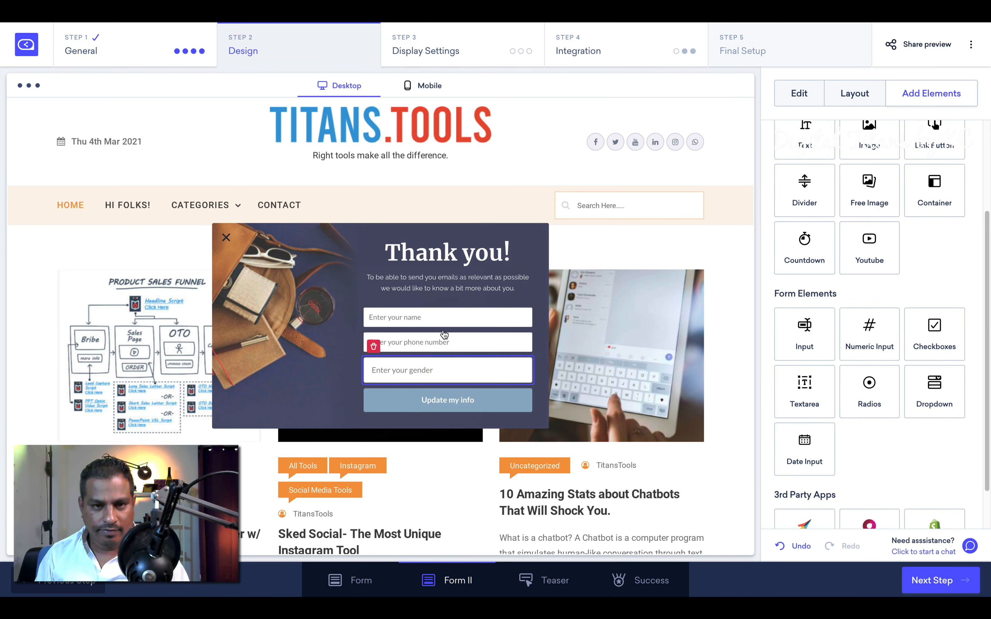
# Step: Replace the 'Thank you!' heading with 'Here is the new collection'
pyautogui.click(442, 262)
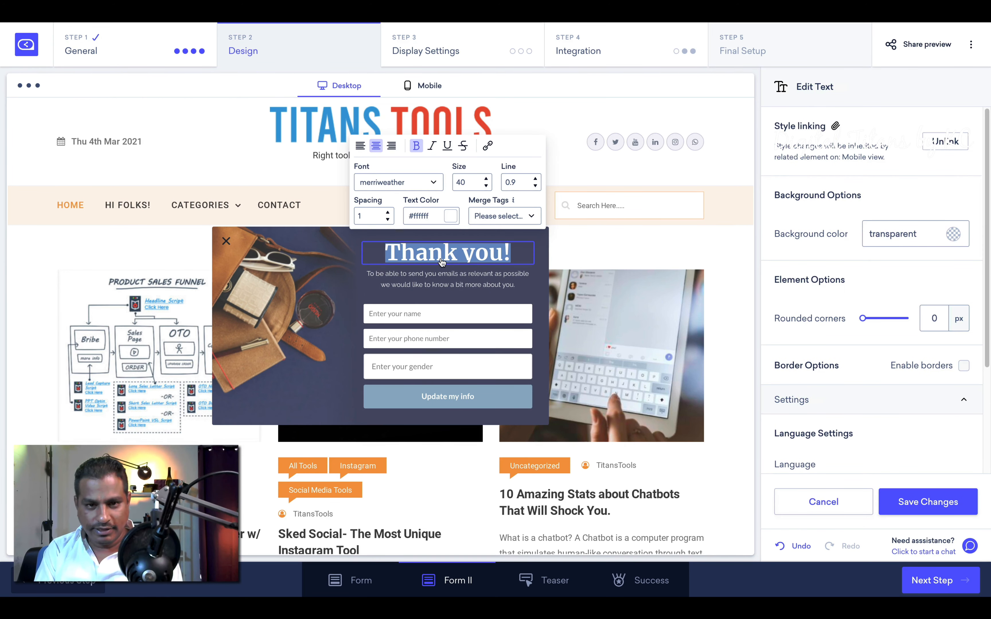
pyautogui.hotkey('ctrl', 'a')
pyautogui.write('Here th')
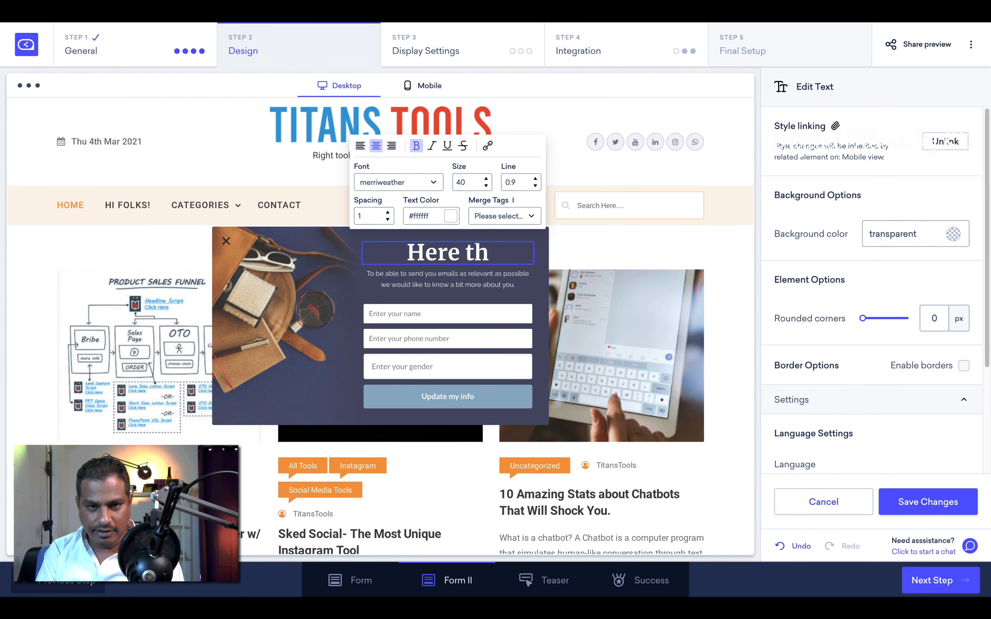
pyautogui.press('BackSpace')
pyautogui.press('BackSpace')
pyautogui.write('is the new ')
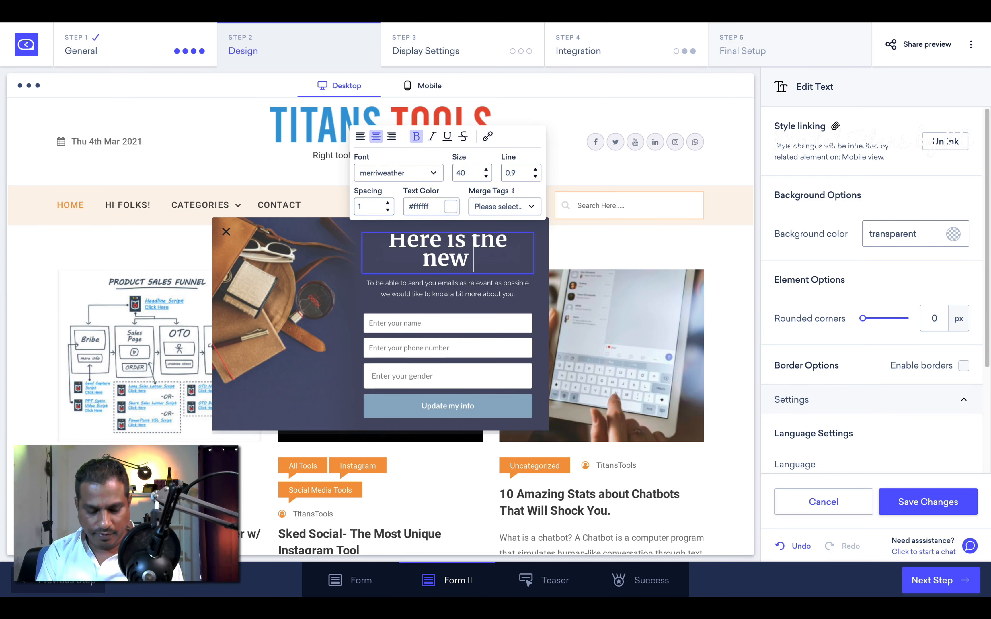
pyautogui.write('collection')
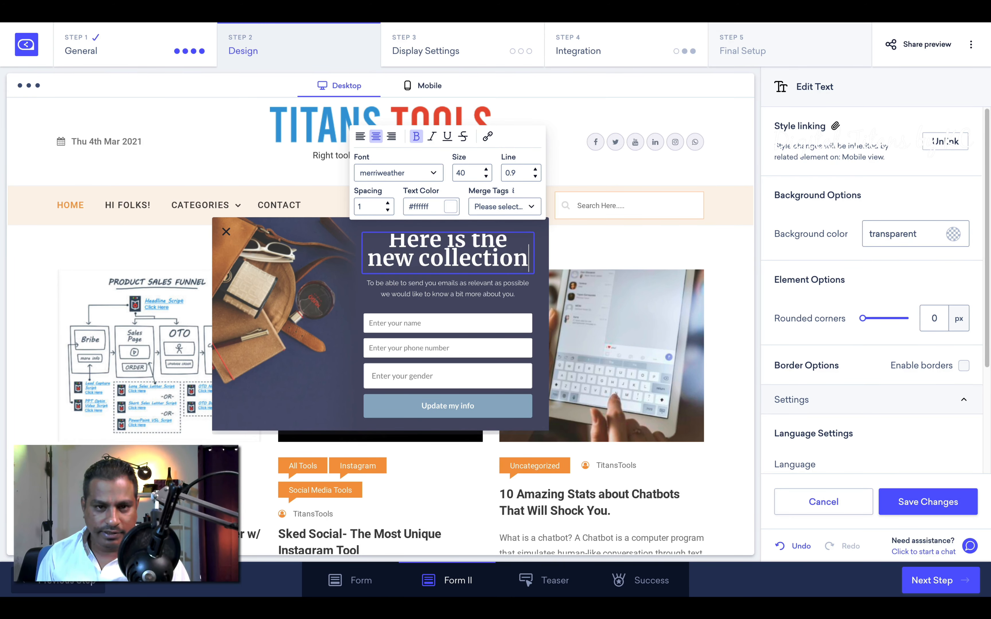
# Step: Reduce the heading font size from 40 to 34
pyautogui.click(486, 177)
pyautogui.click(486, 177)
pyautogui.click(487, 177)
pyautogui.click(486, 177)
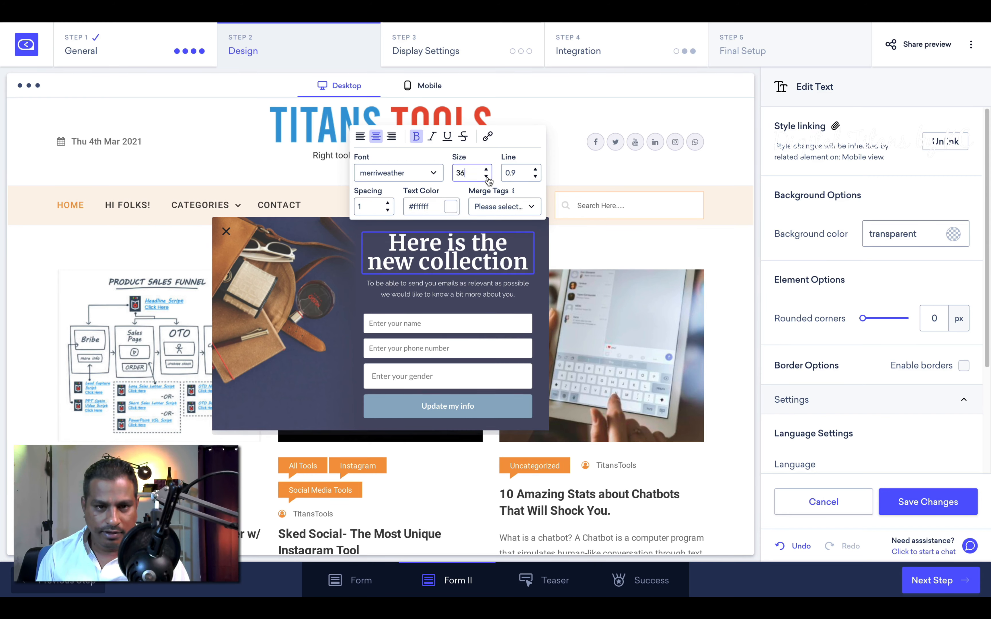
pyautogui.click(486, 176)
pyautogui.click(486, 176)
pyautogui.doubleClick(405, 293)
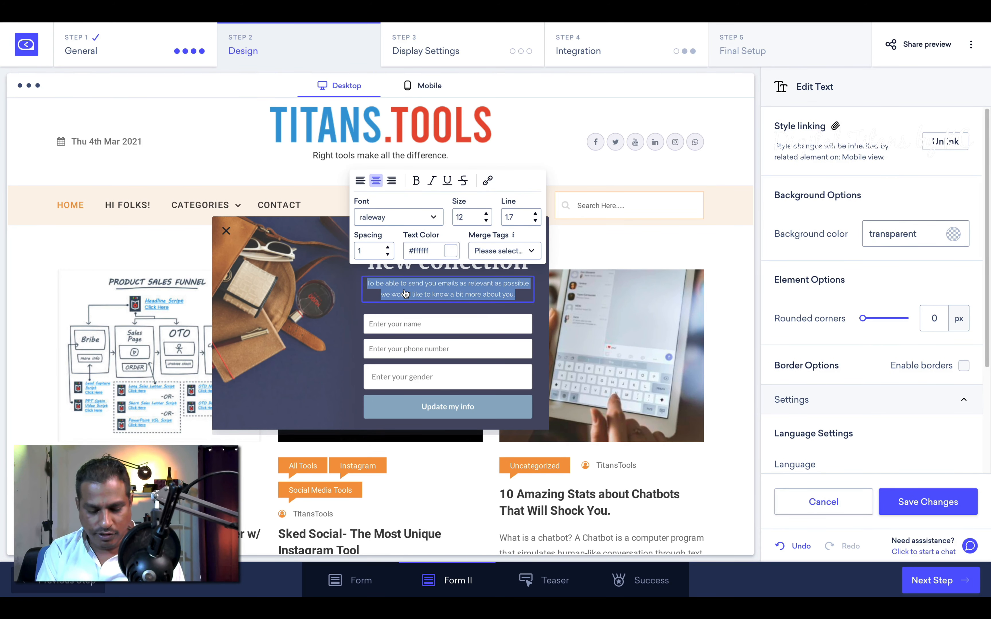
# Step: Type 'Explore. Shop. Enjoy' as the subtitle and check the name, phone, gender and button styling
pyautogui.write('En')
pyautogui.press('BackSpace')
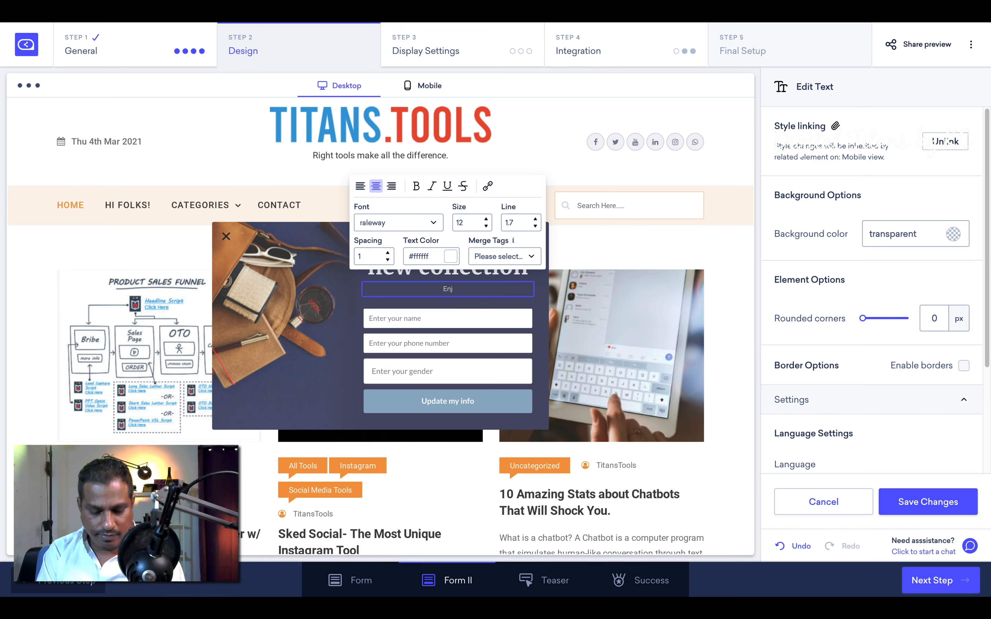
pyautogui.press('BackSpace')
pyautogui.write('lore')
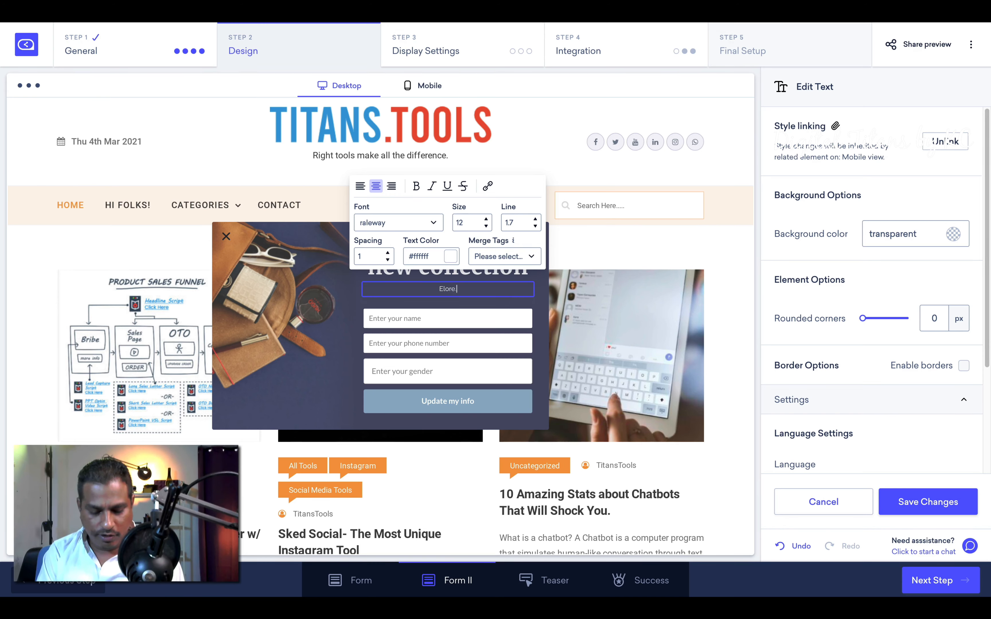
pyautogui.write('. Shop. Enjoy')
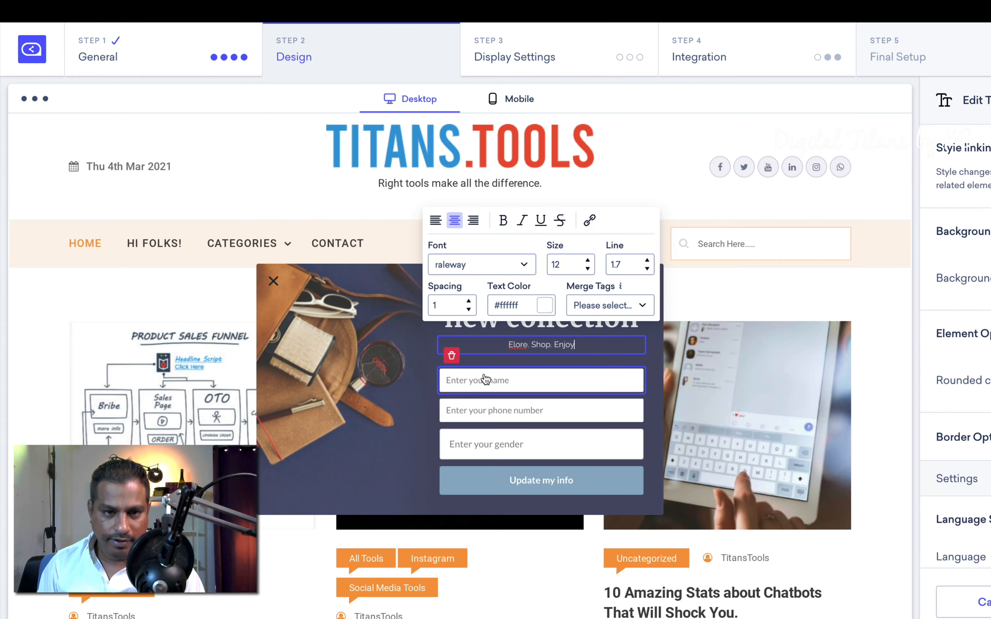
pyautogui.click(406, 318)
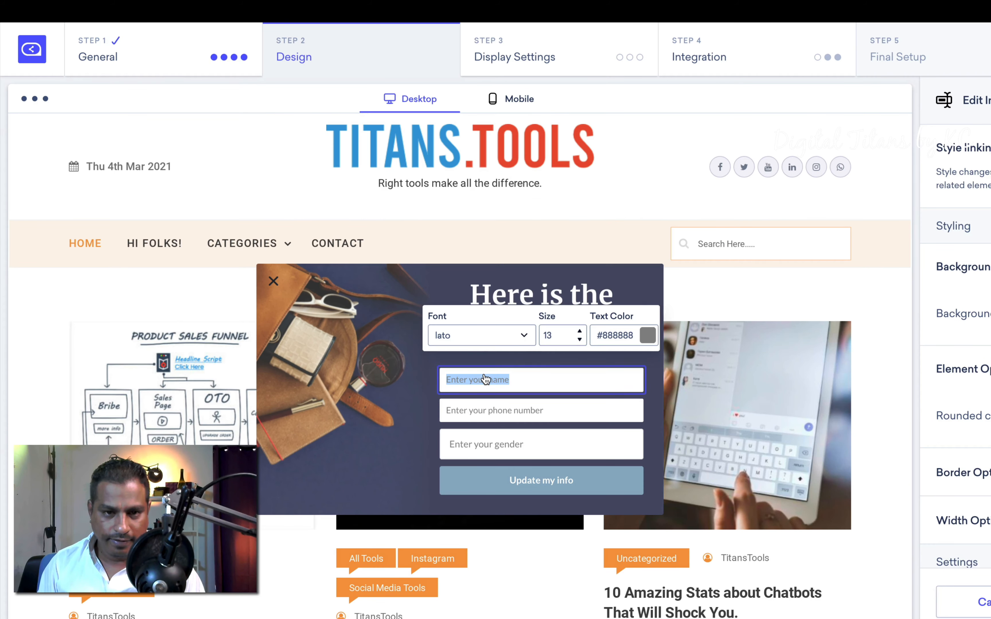
pyautogui.click(531, 419)
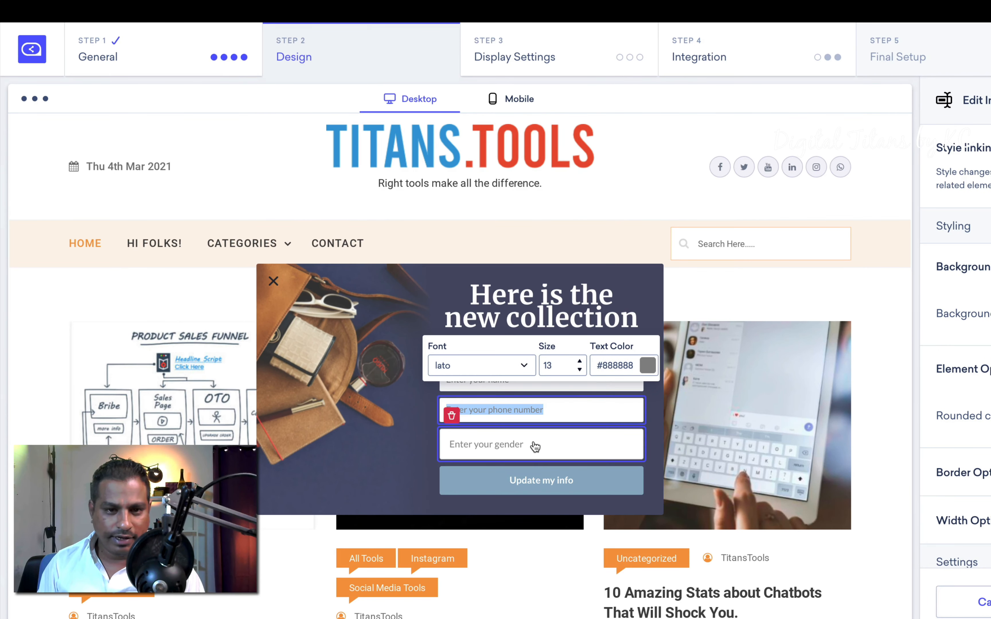
pyautogui.click(533, 446)
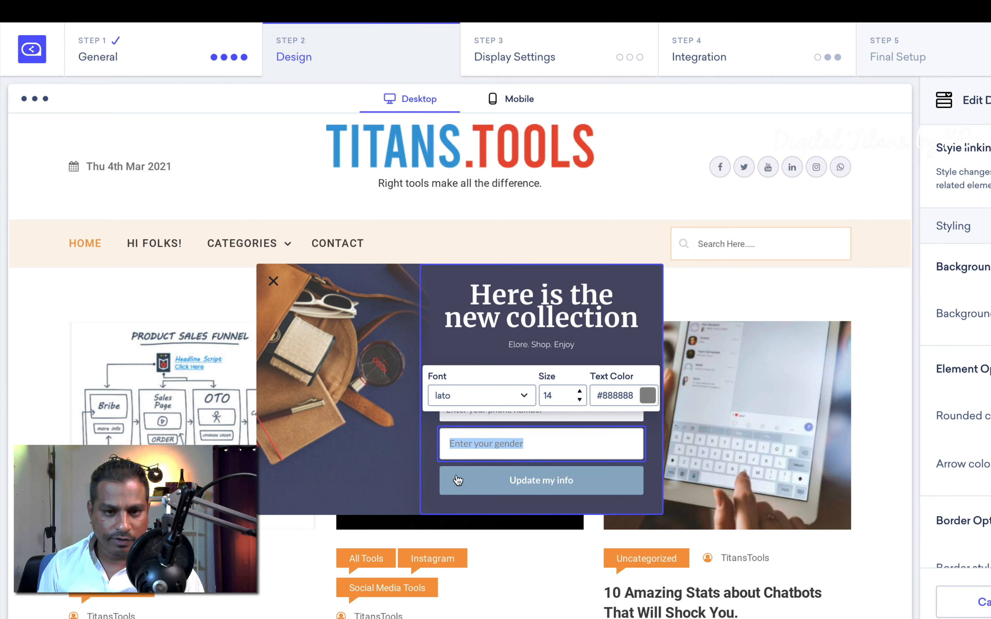
pyautogui.click(478, 482)
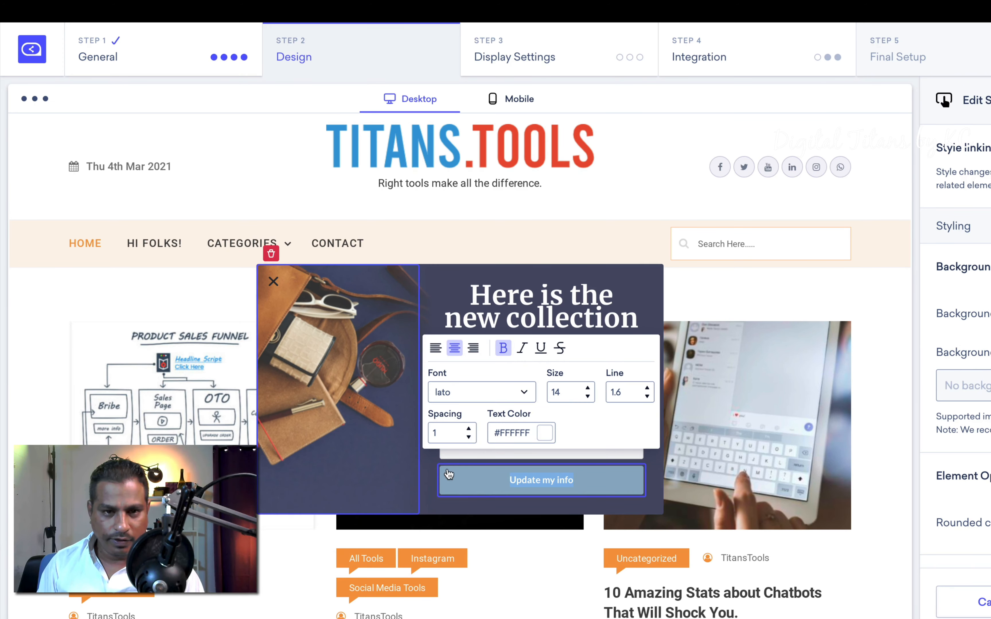
# Step: Replace the subtitle with 'Fill in the details to send you customised products'
pyautogui.click(532, 317)
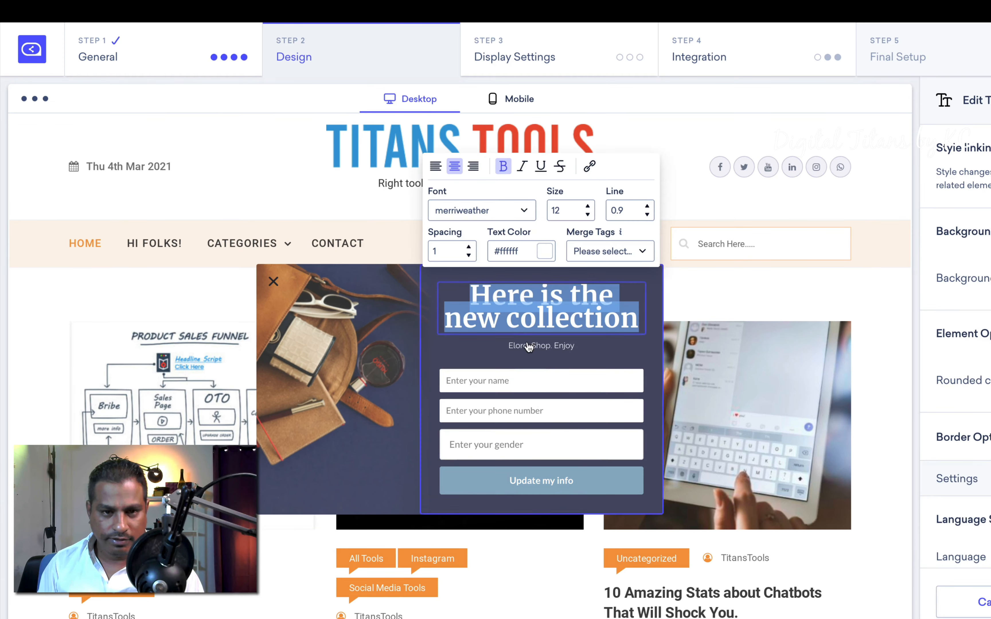
pyautogui.click(525, 350)
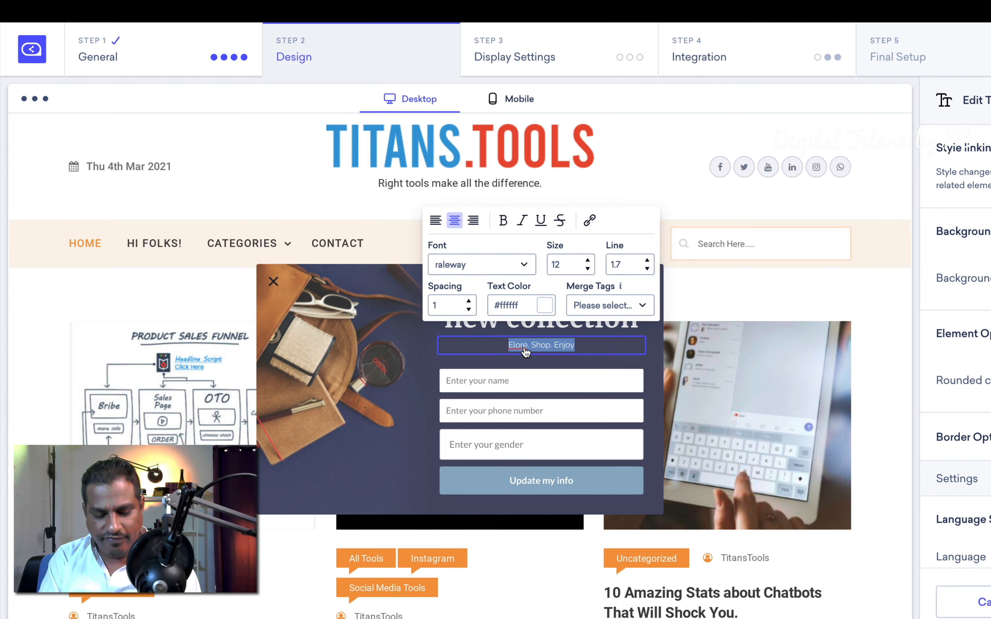
pyautogui.write('Fill in the de')
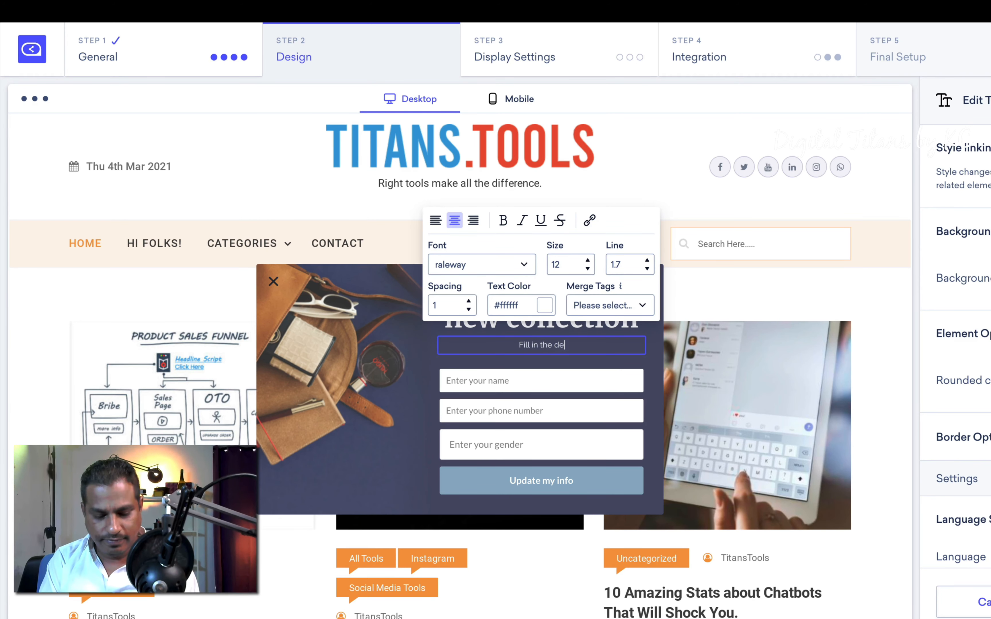
pyautogui.write('tails to')
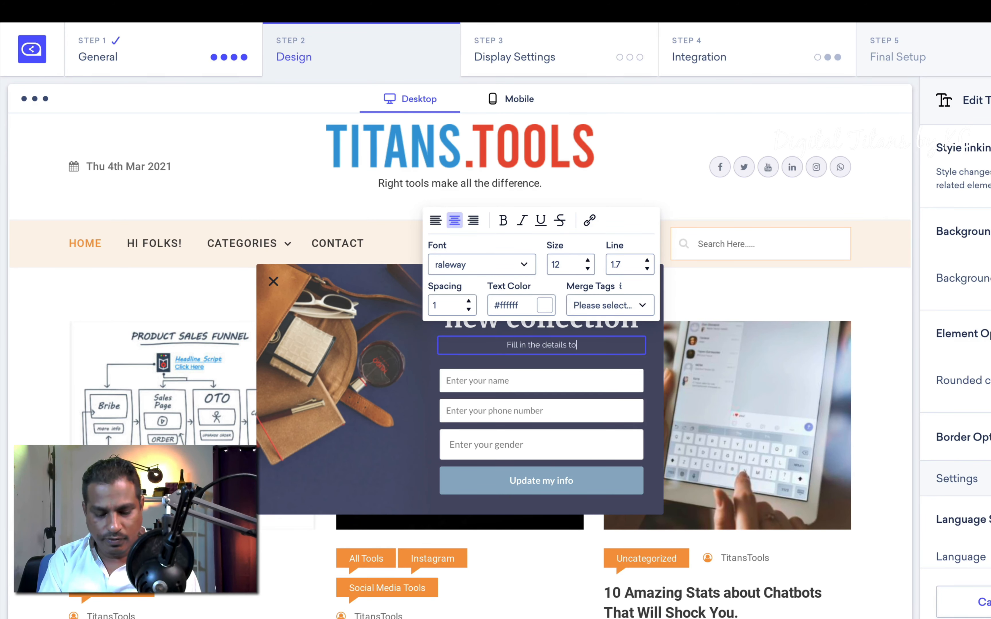
pyautogui.write(' send you')
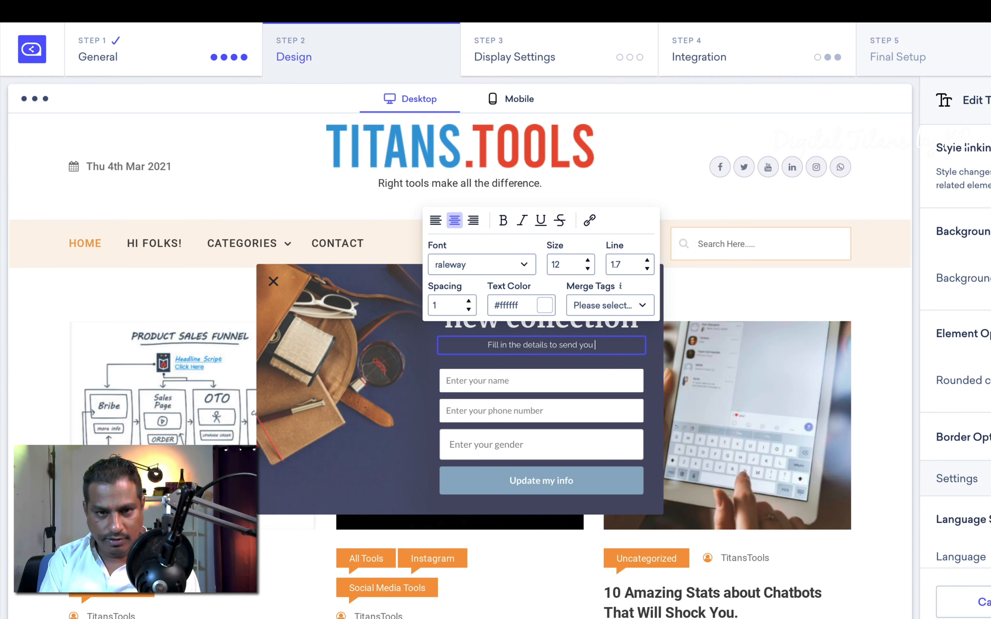
pyautogui.write(' custom')
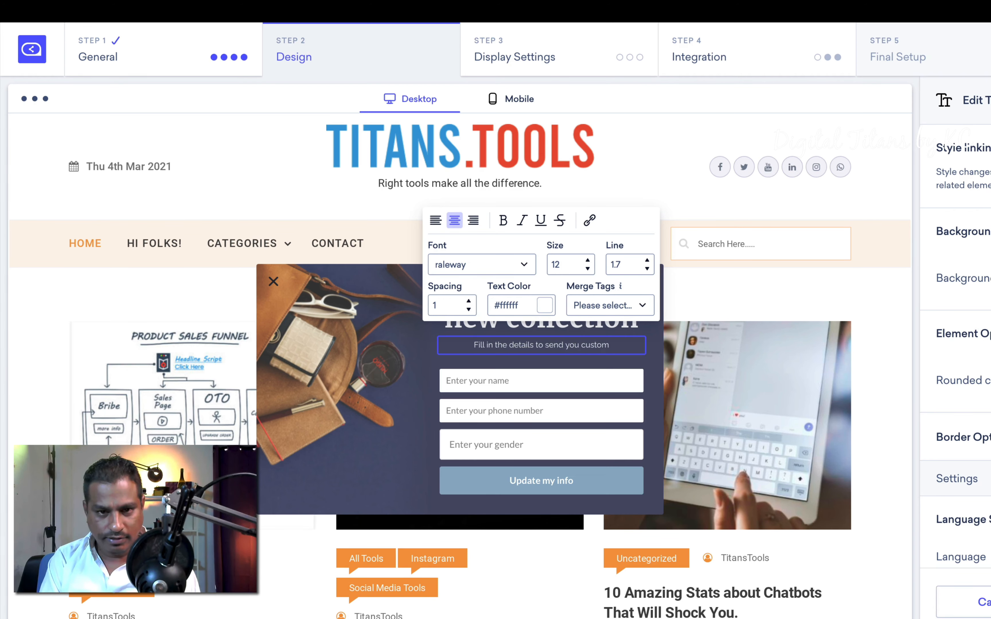
pyautogui.write('ised')
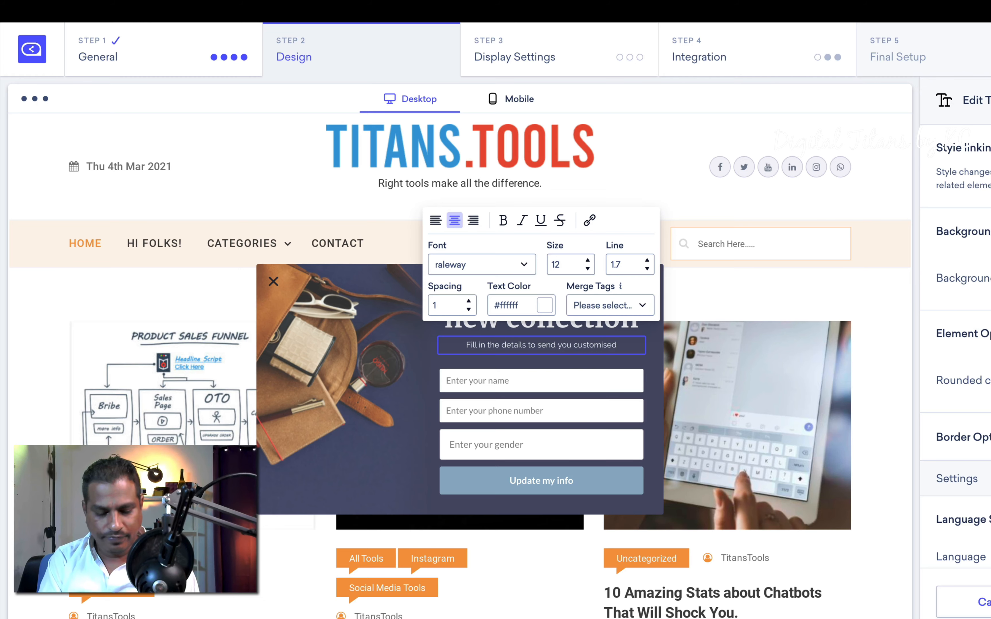
pyautogui.write(' products')
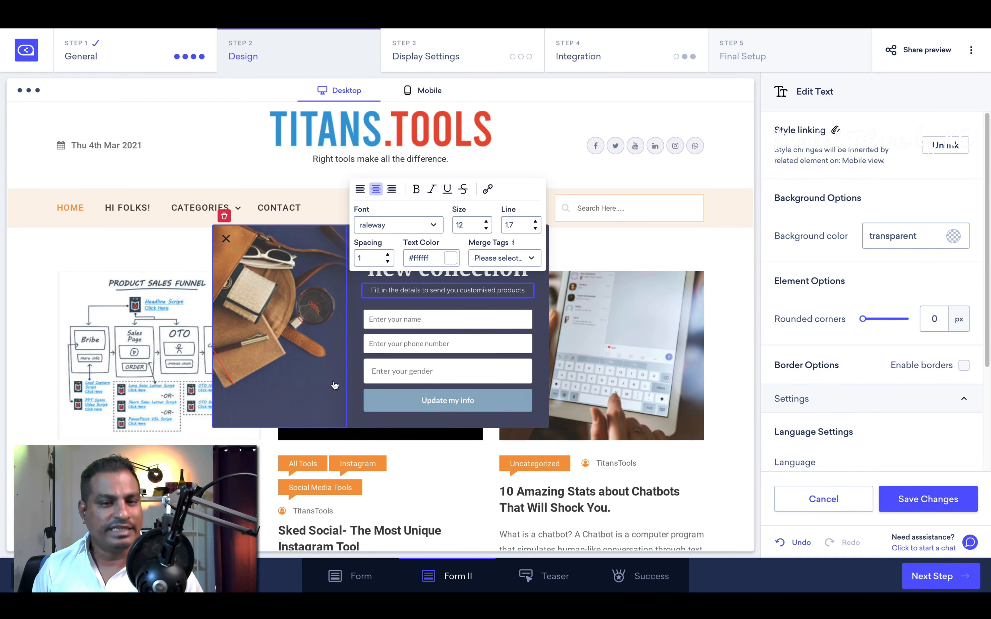
pyautogui.click(413, 376)
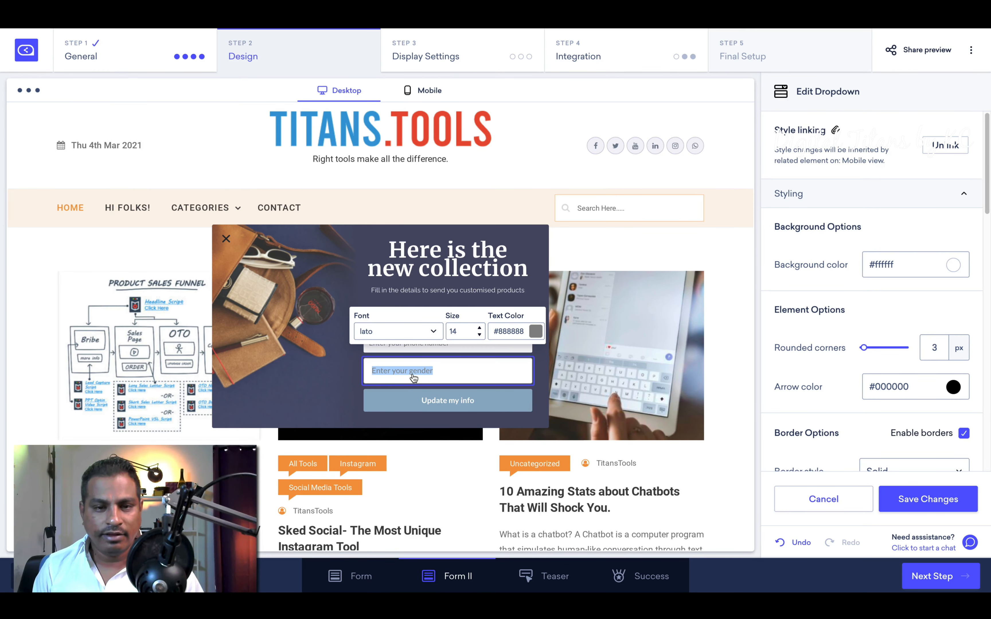
pyautogui.click(465, 406)
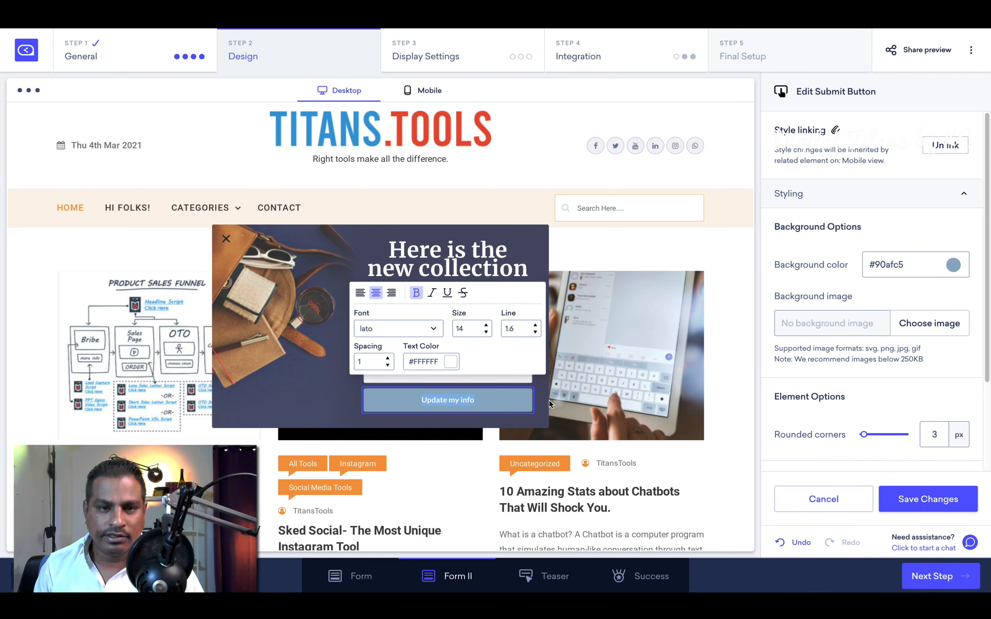
pyautogui.click(471, 268)
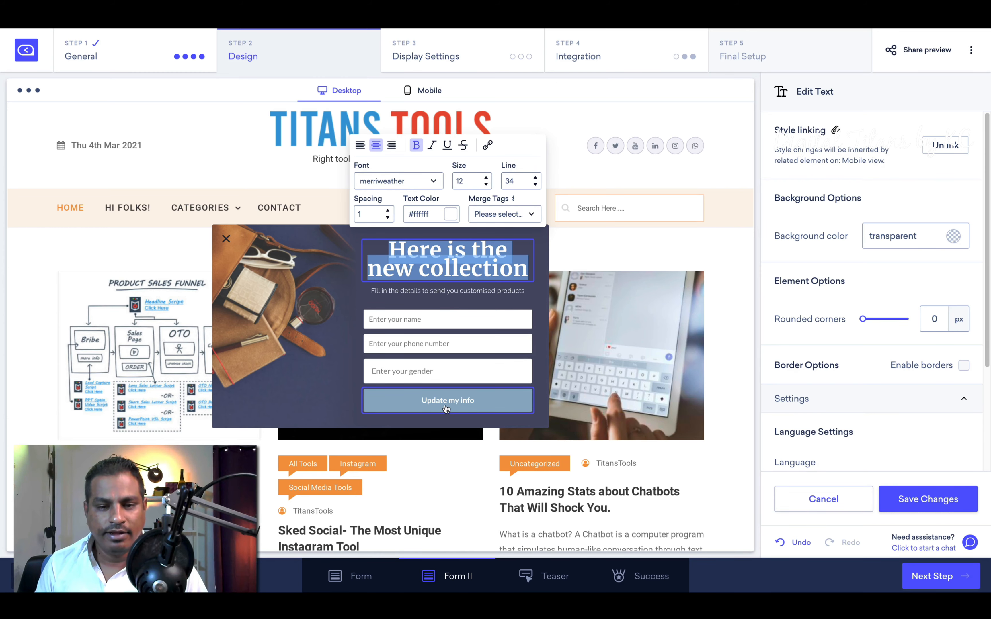
pyautogui.click(535, 569)
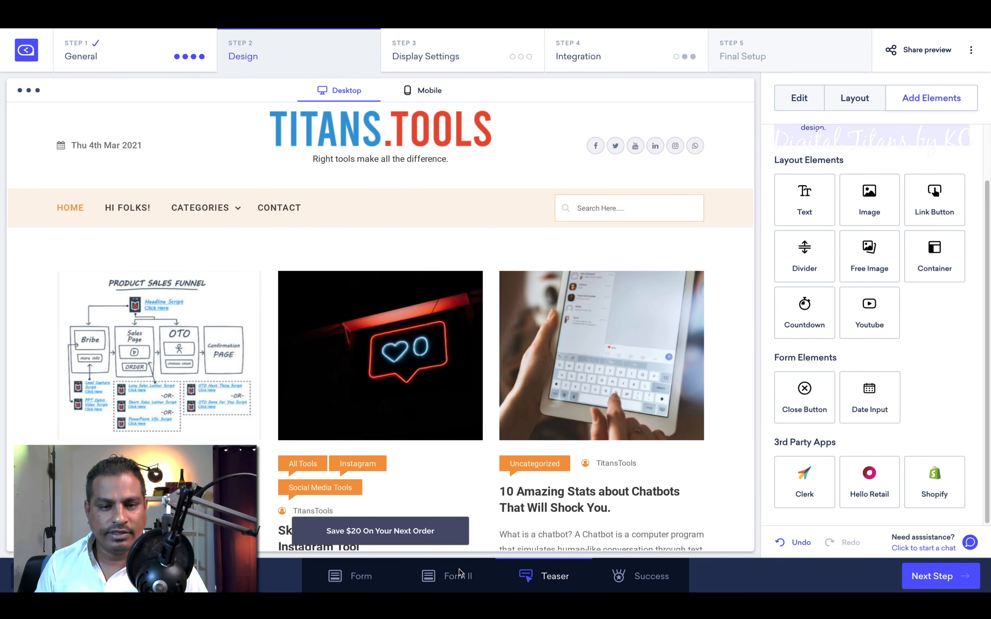
pyautogui.doubleClick(378, 532)
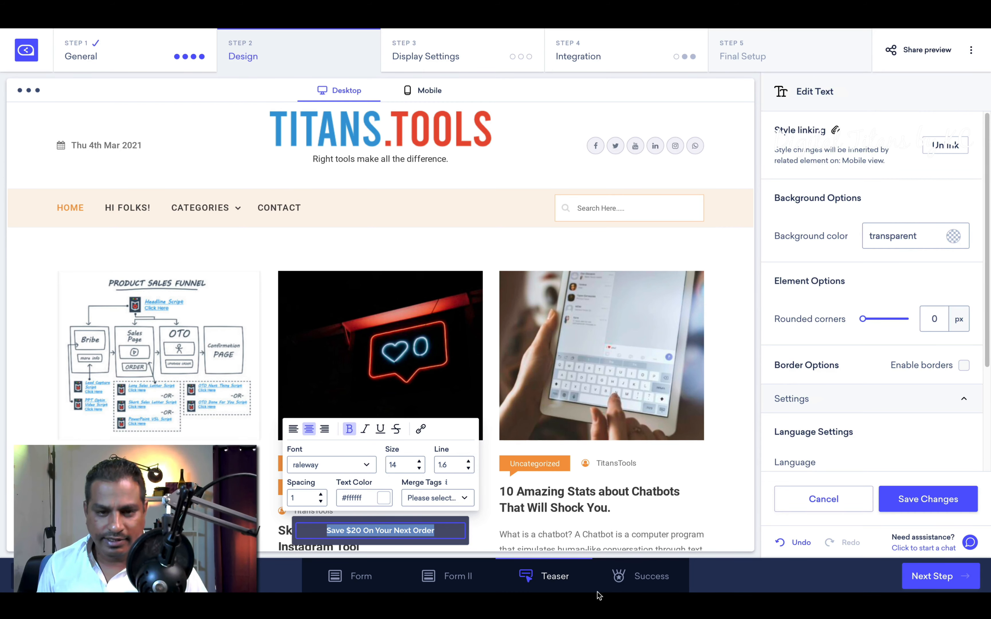
pyautogui.click(638, 578)
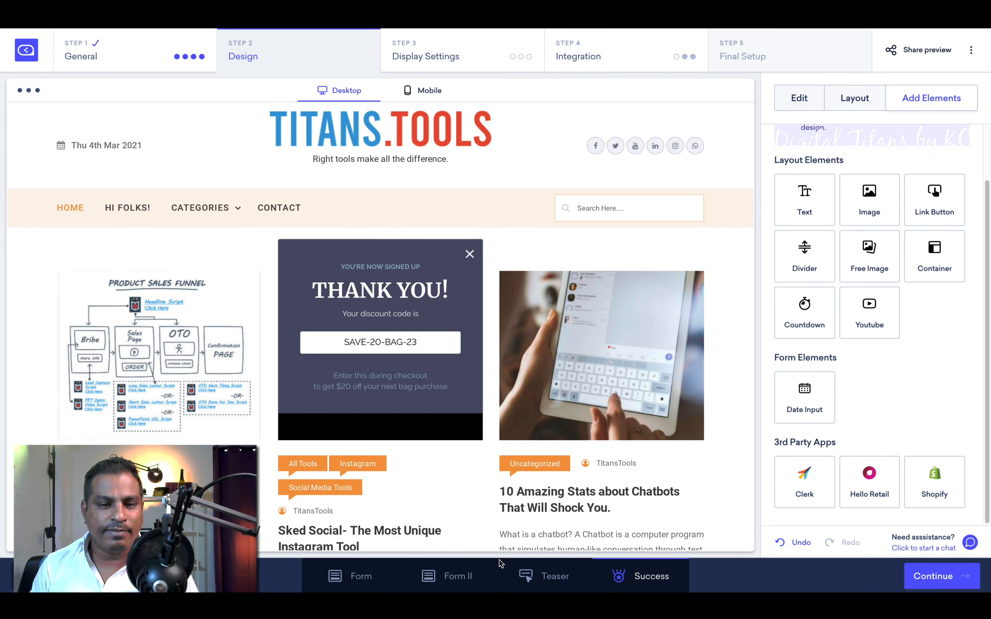
pyautogui.click(565, 582)
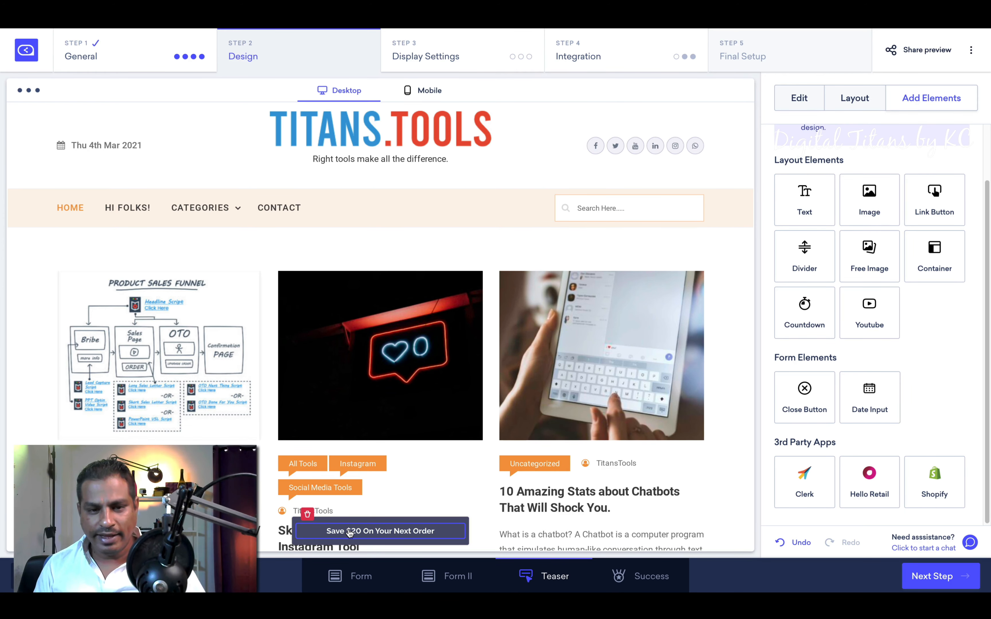
# Step: Set the teaser text to 'Get a discount coupon for this purchase', preview Success, and continue
pyautogui.doubleClick(386, 534)
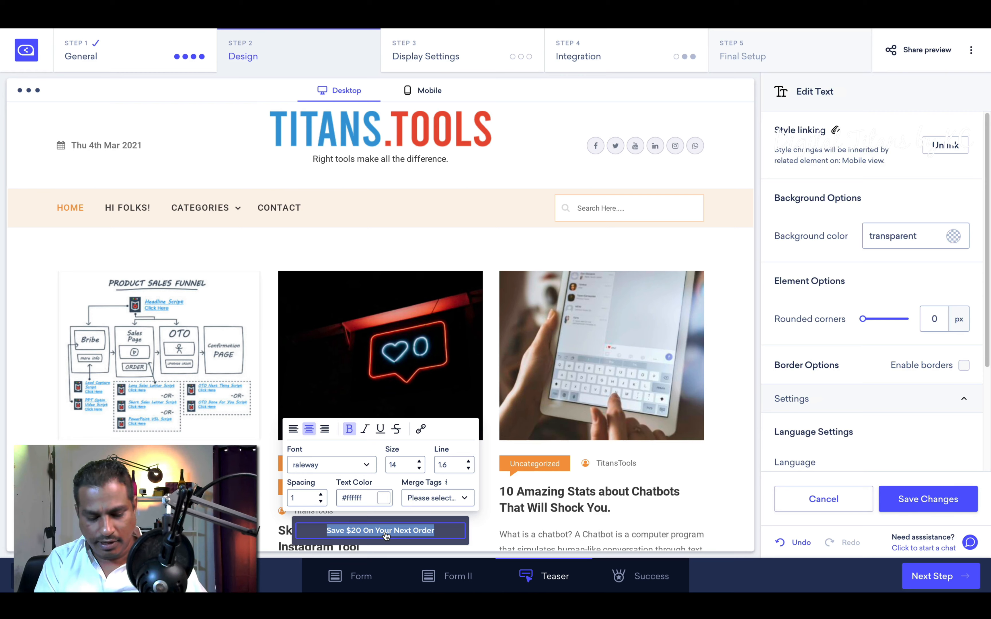
pyautogui.write('Get.')
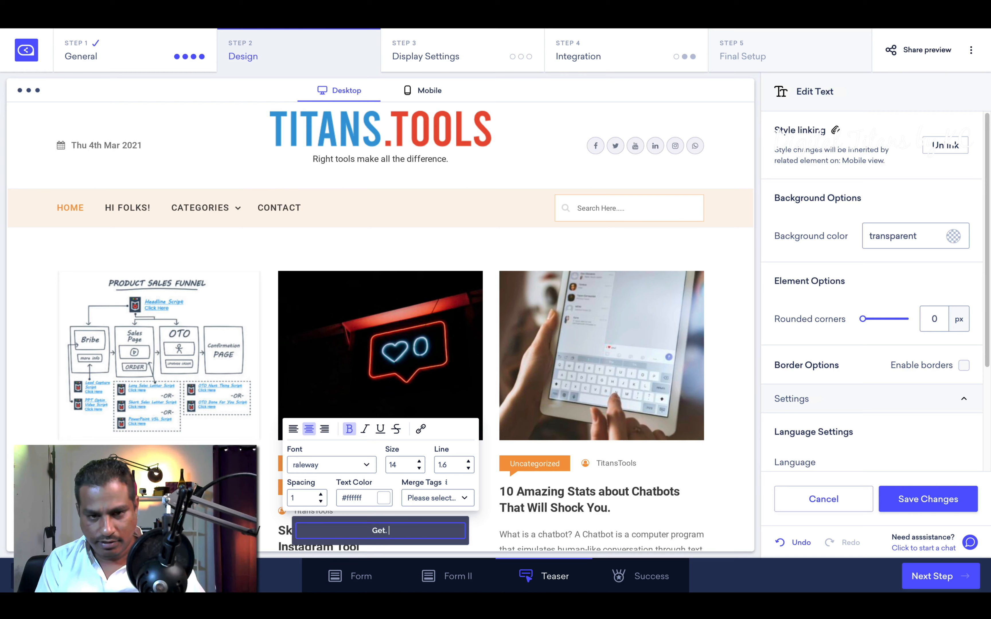
pyautogui.press('BackSpace')
pyautogui.write(' a di')
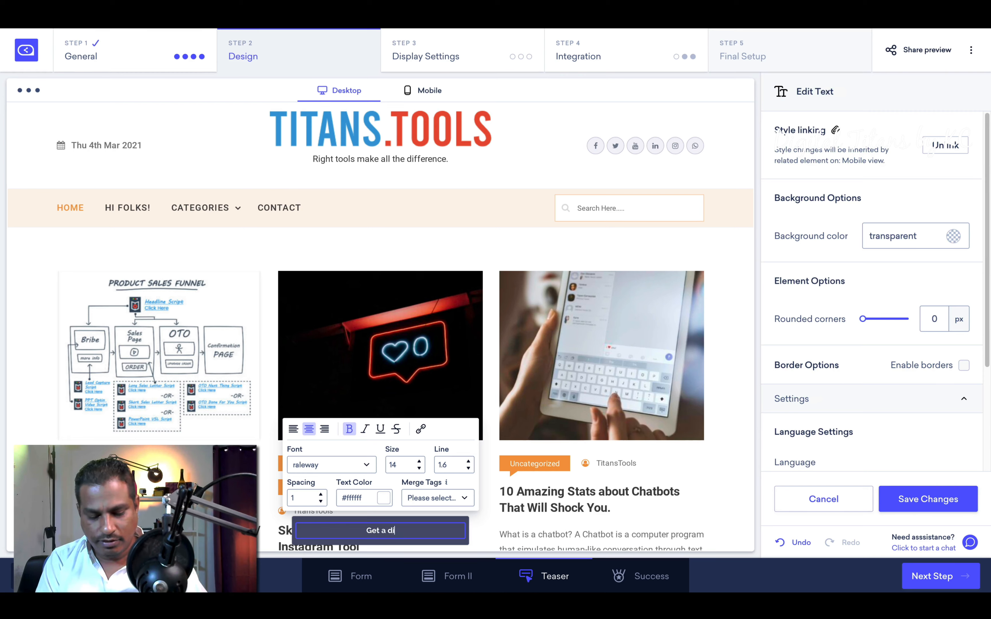
pyautogui.write('scount coupon')
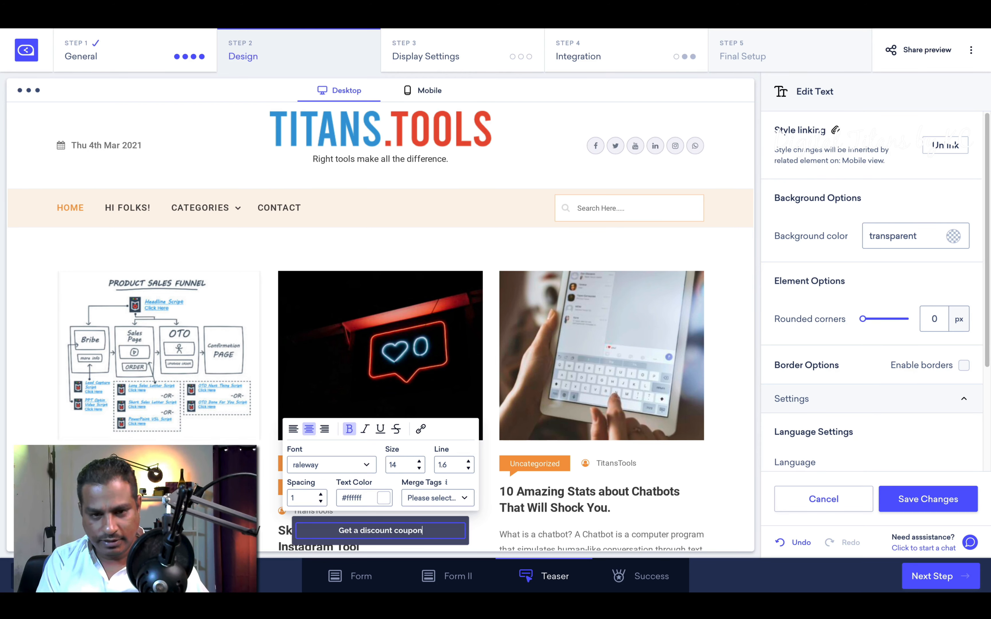
pyautogui.write(' for this purchase')
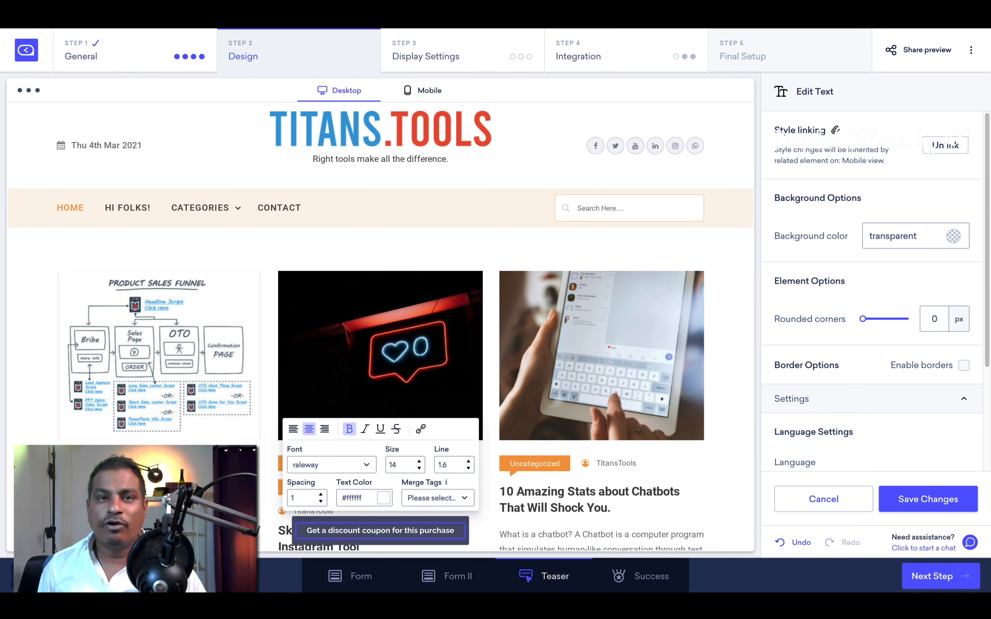
pyautogui.write('.')
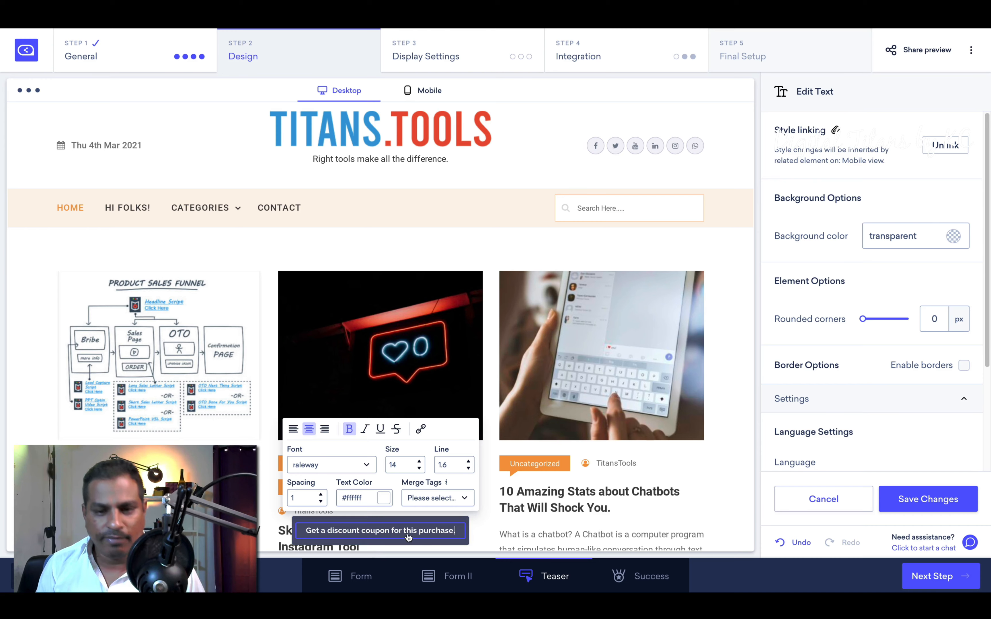
pyautogui.click(655, 591)
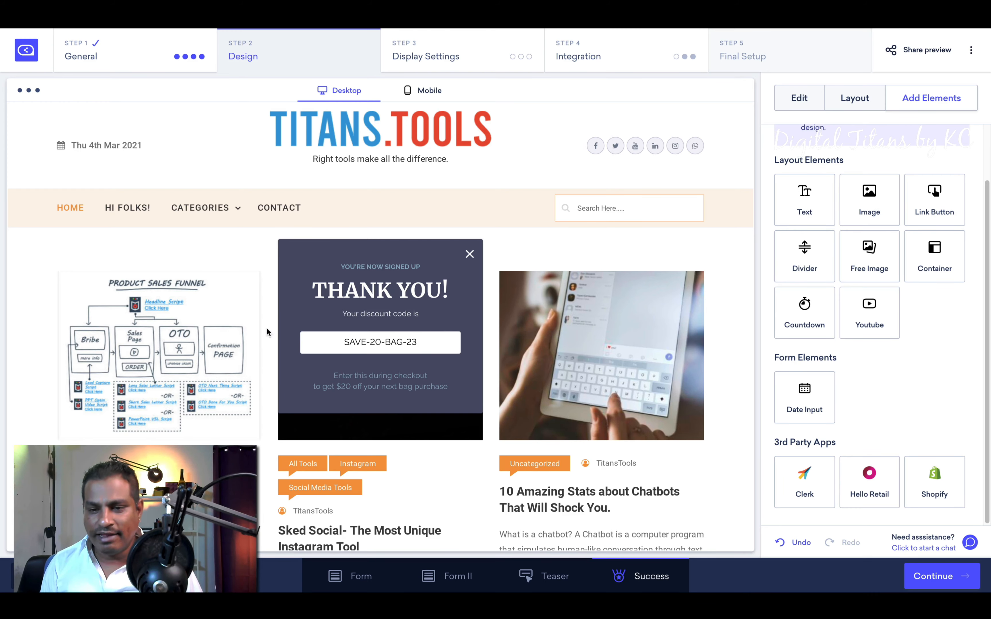
pyautogui.click(941, 582)
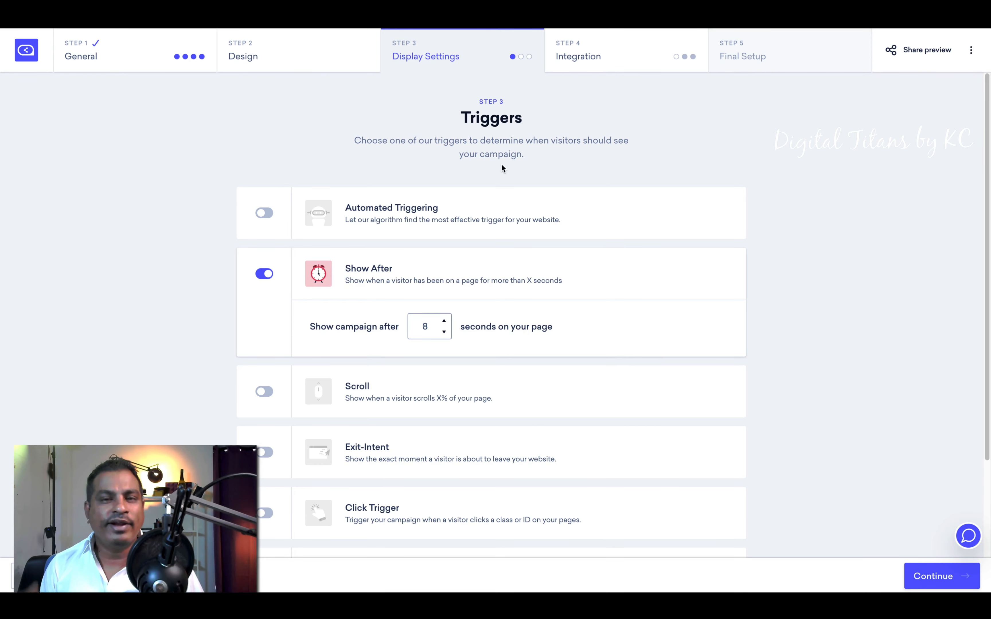
pyautogui.click(383, 217)
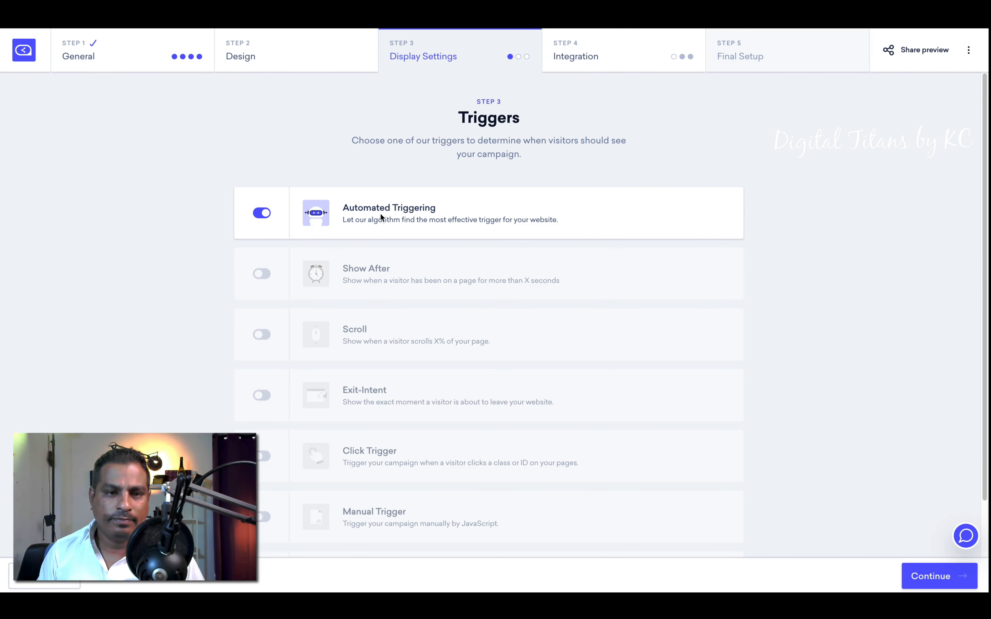
pyautogui.click(262, 213)
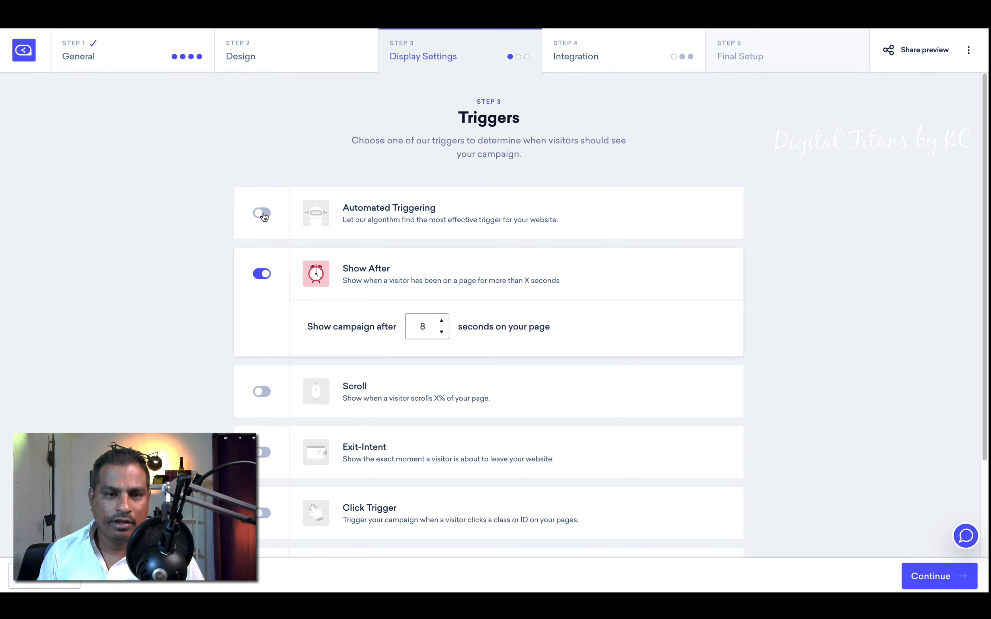
pyautogui.click(262, 214)
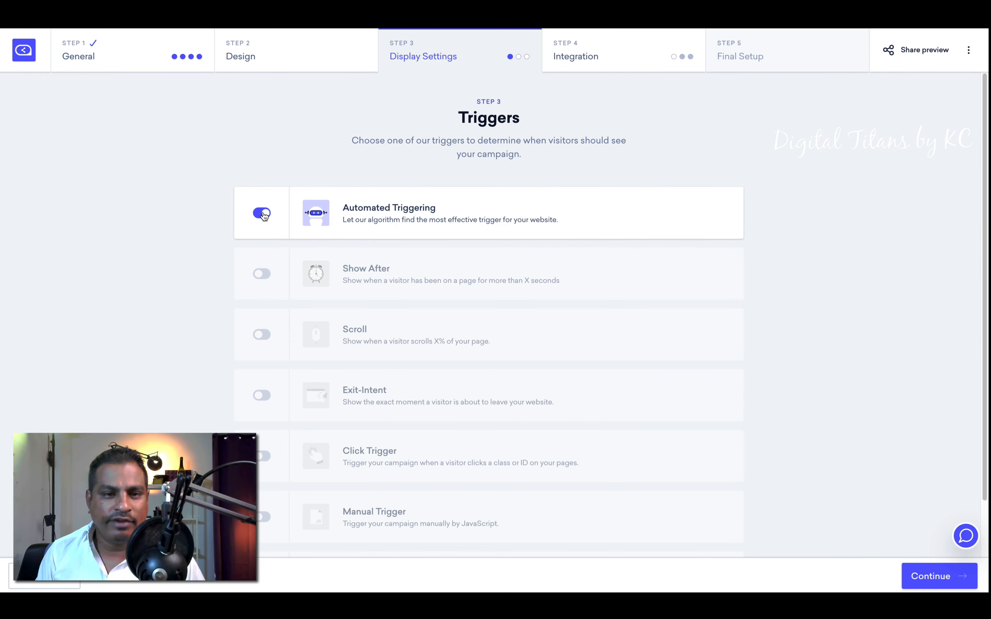
pyautogui.click(262, 274)
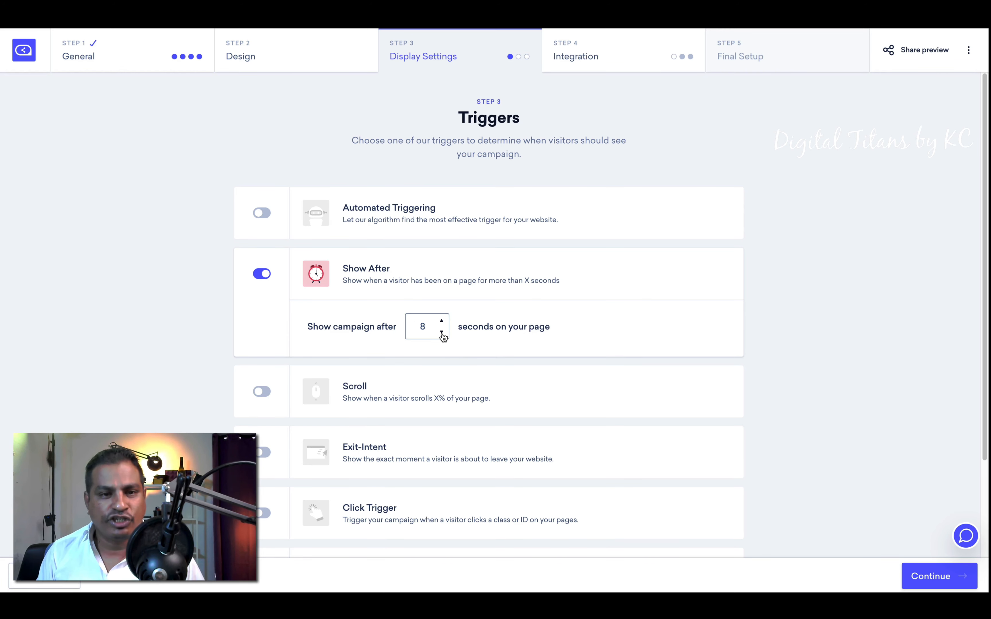
pyautogui.click(264, 274)
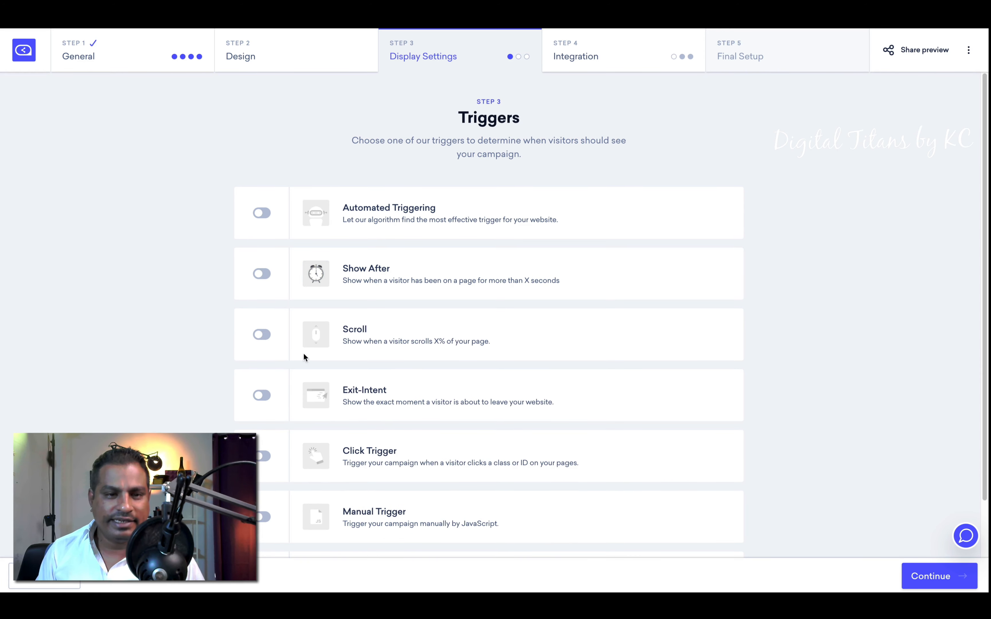
pyautogui.click(262, 395)
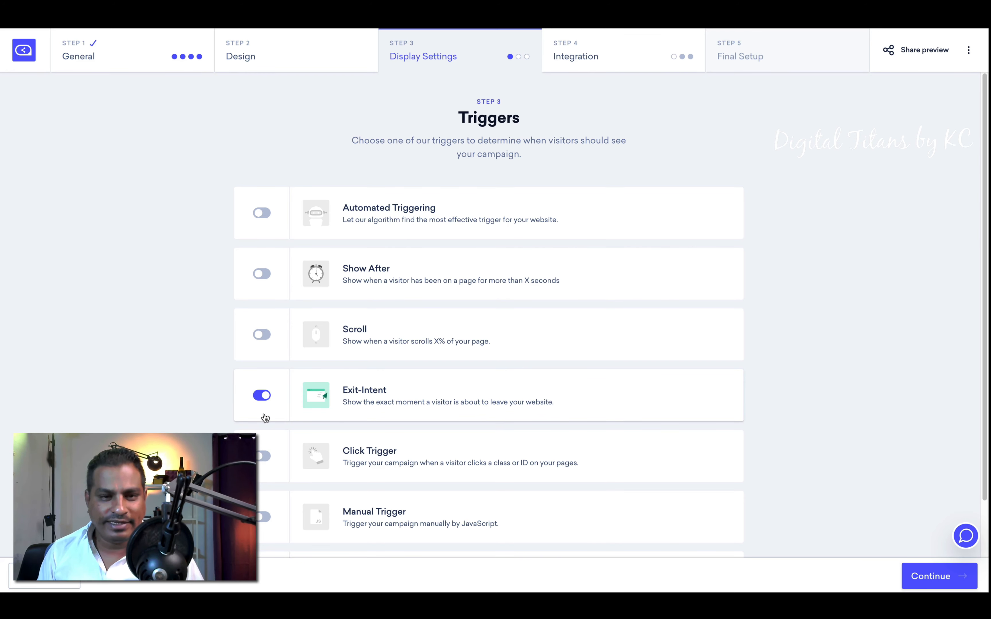
pyautogui.click(258, 396)
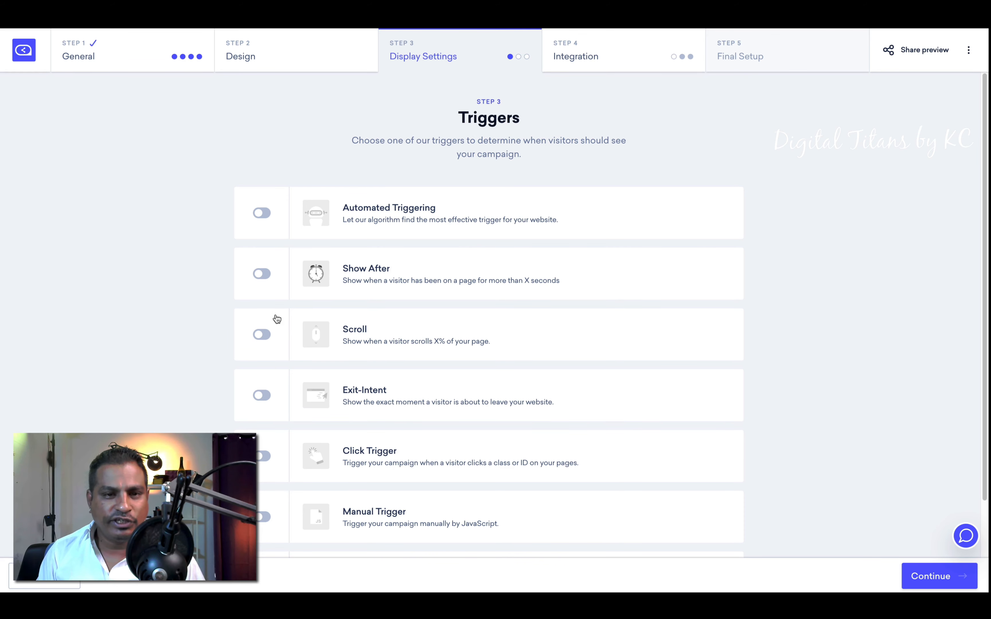
pyautogui.click(264, 280)
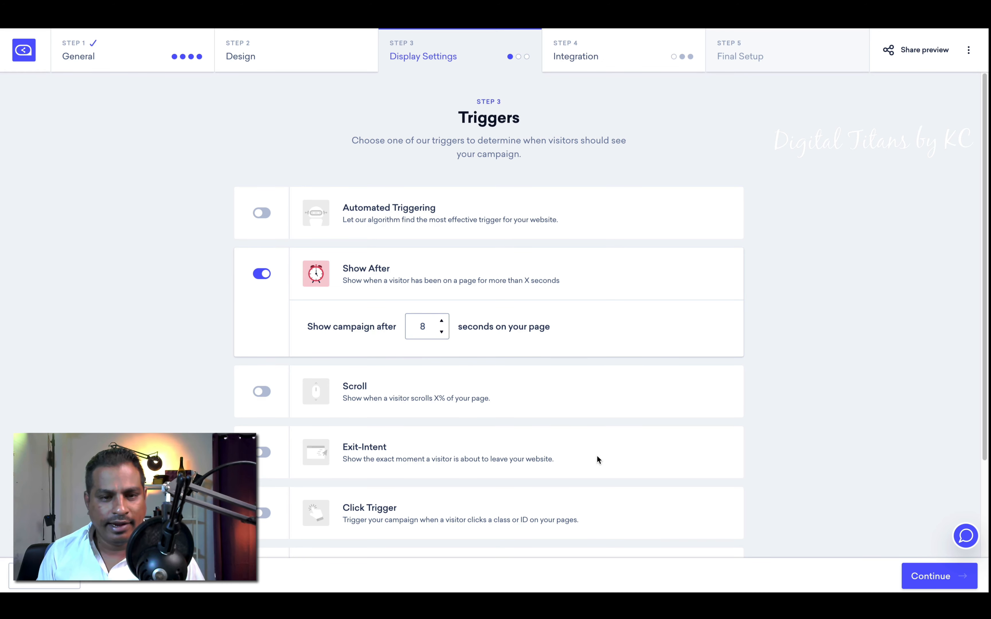
pyautogui.scroll(-2, 598, 456)
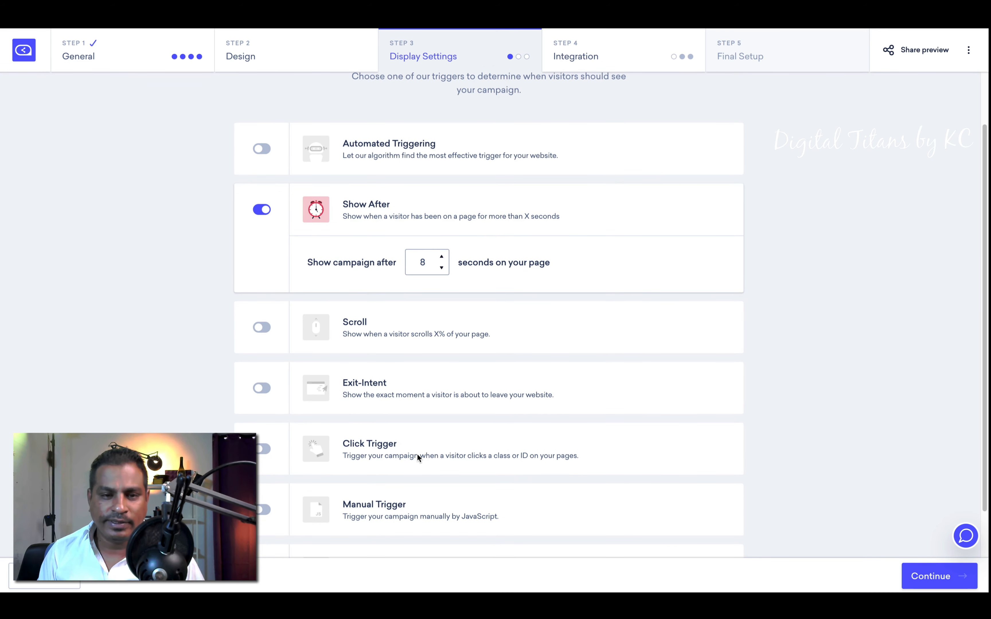
pyautogui.scroll(-2, 417, 455)
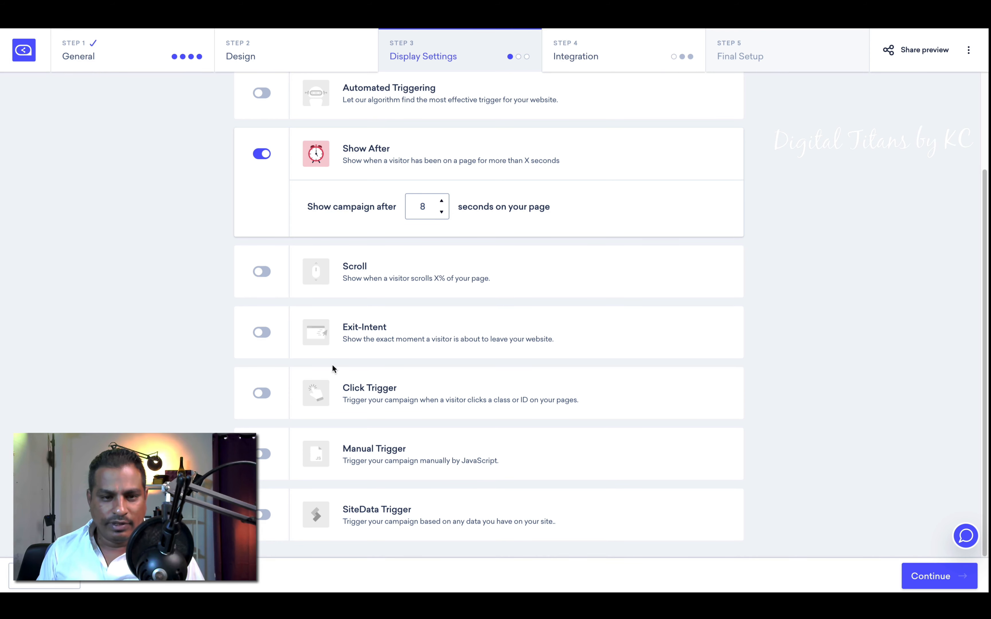
# Step: Try the Click Trigger with element ID targeting, then switch it back off
pyautogui.click(263, 393)
pyautogui.click(344, 466)
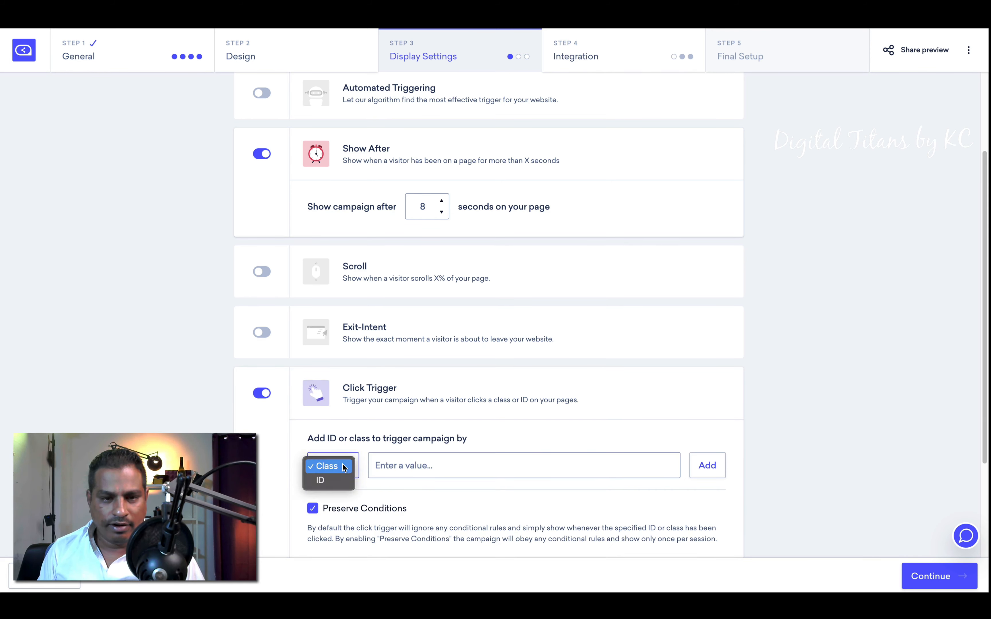
pyautogui.click(340, 481)
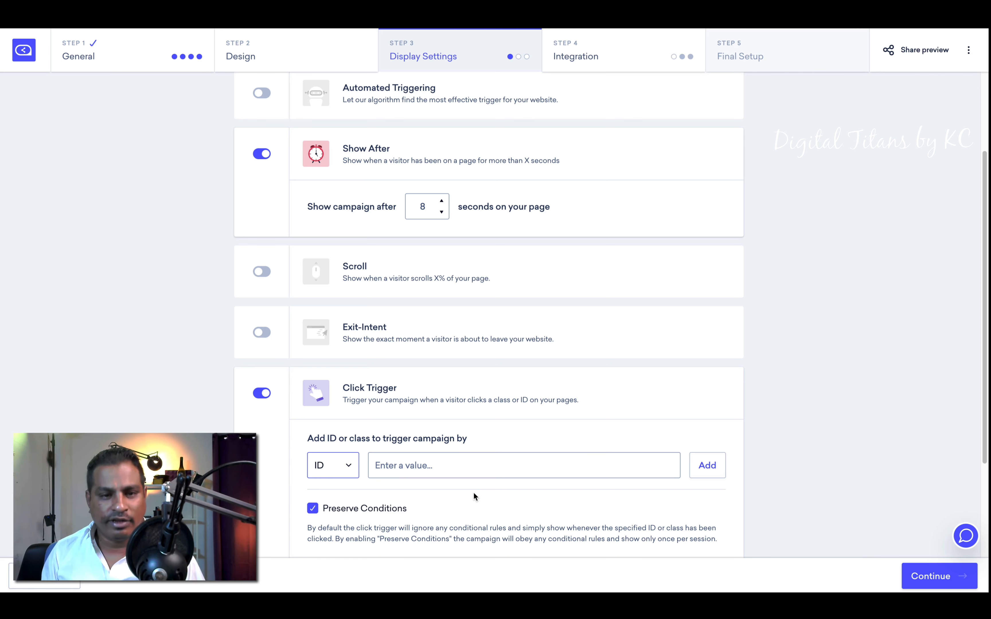
pyautogui.click(467, 467)
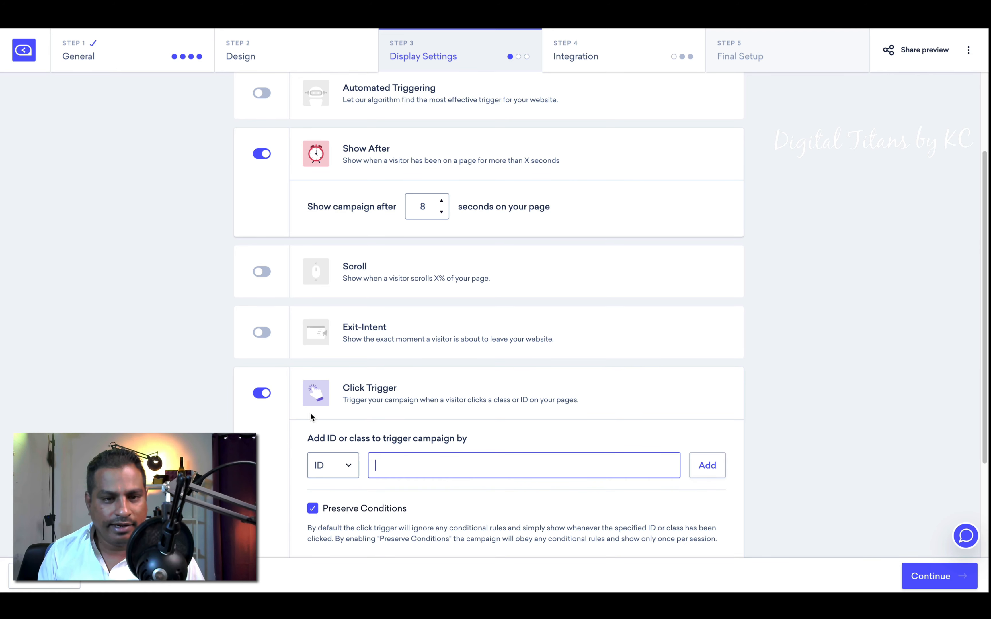
pyautogui.click(262, 393)
# Step: Turn on Manual Trigger and leave the SiteData Trigger off after testing it
pyautogui.click(268, 451)
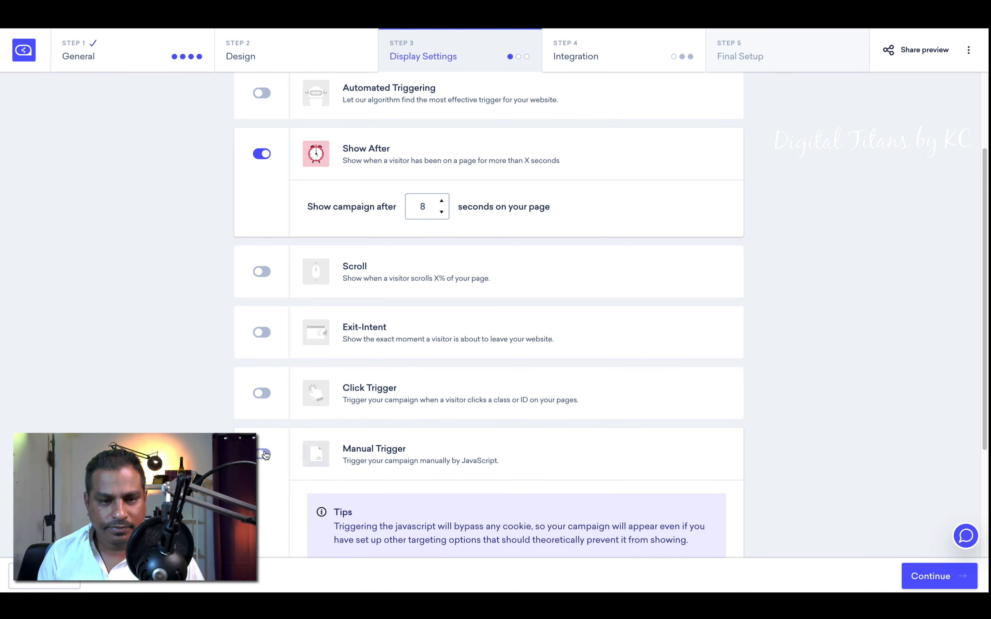
pyautogui.scroll(-4, 507, 494)
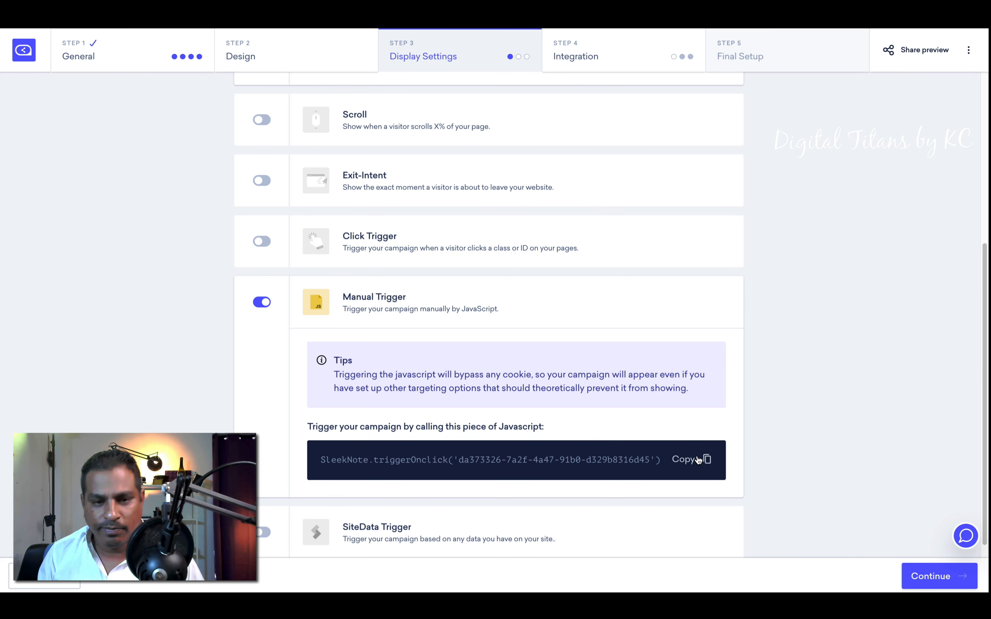
pyautogui.scroll(-1, 460, 428)
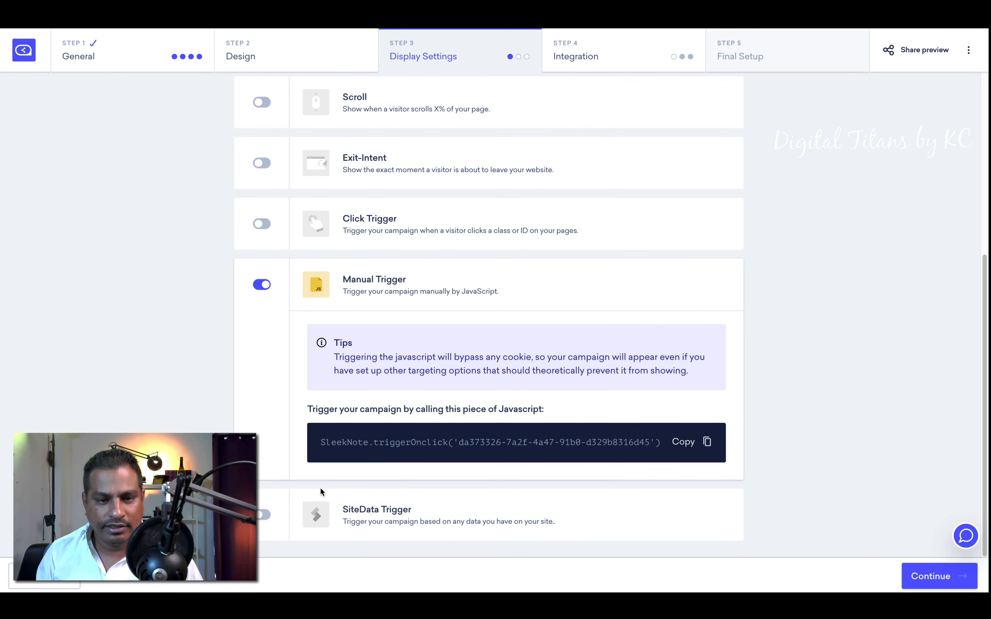
pyautogui.click(264, 516)
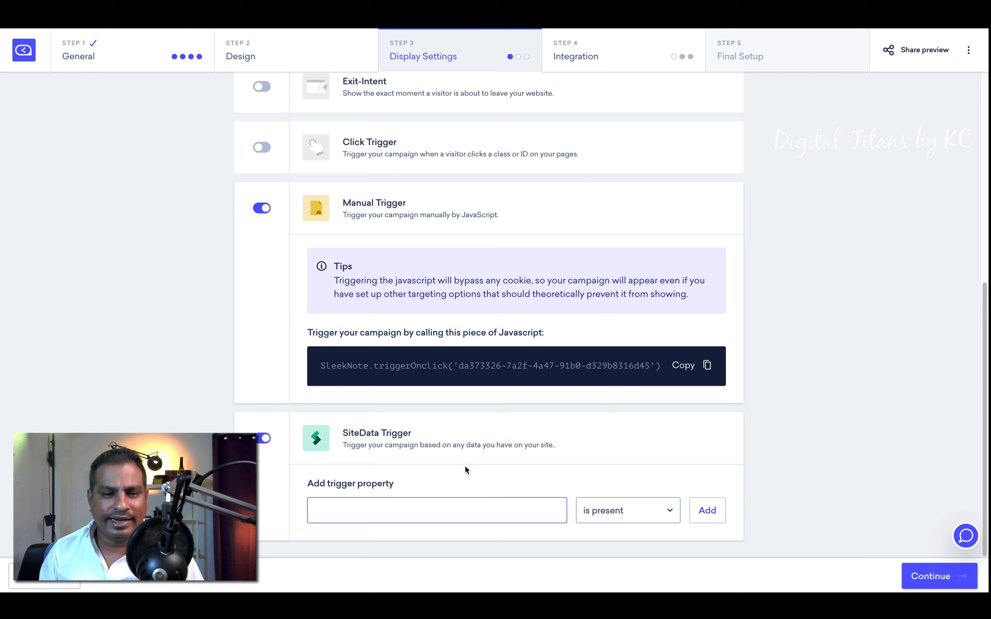
pyautogui.click(264, 439)
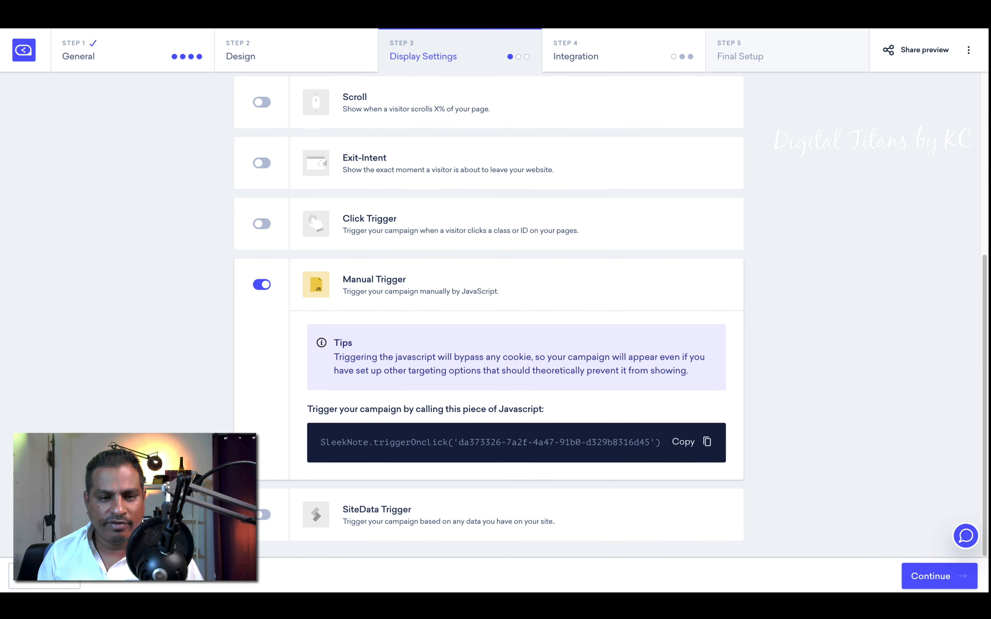
pyautogui.click(260, 515)
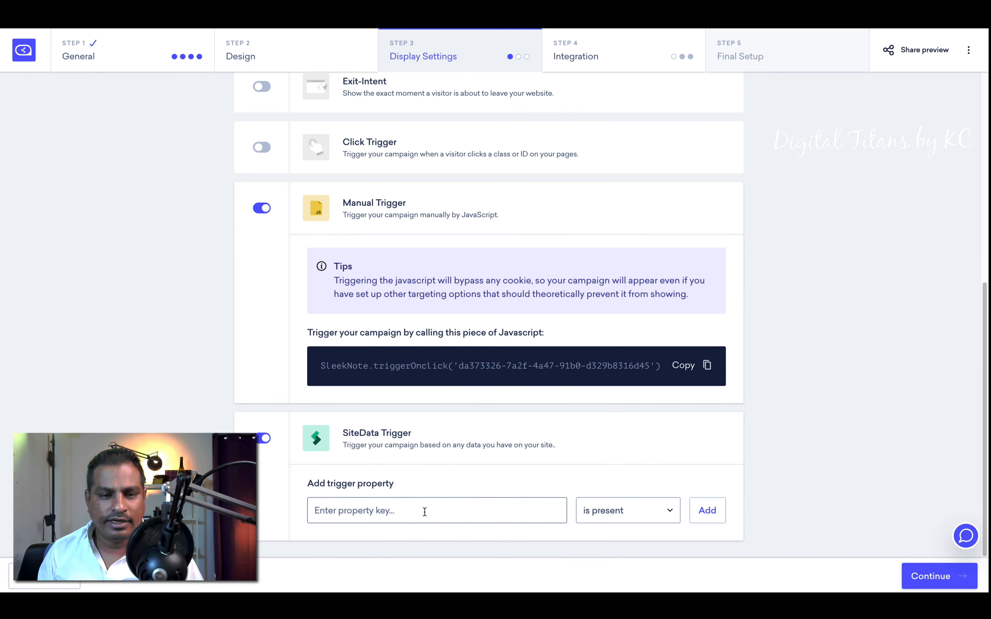
pyautogui.click(421, 509)
pyautogui.click(263, 438)
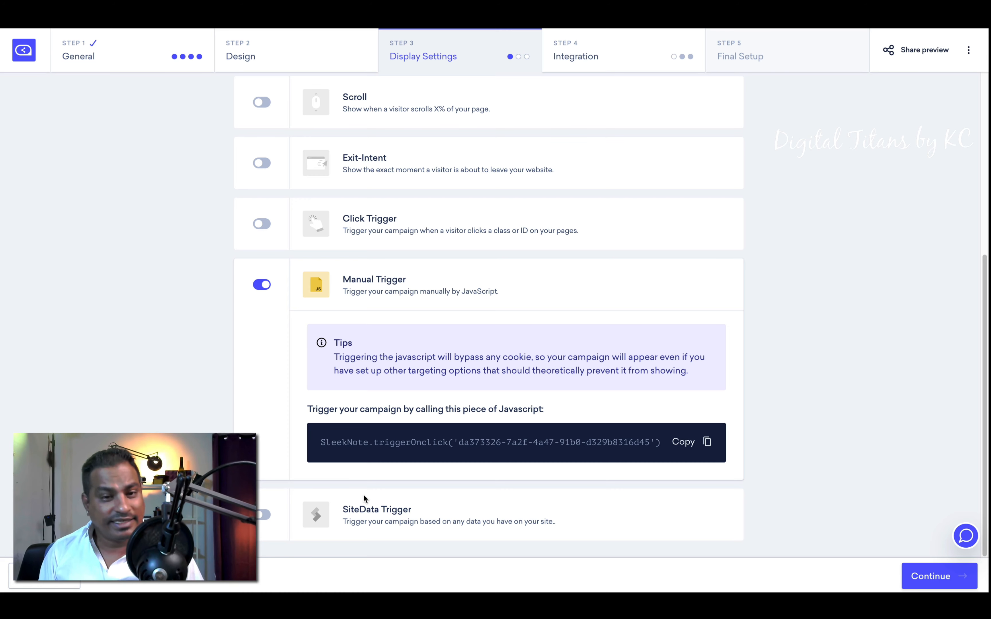
pyautogui.scroll(5, 465, 329)
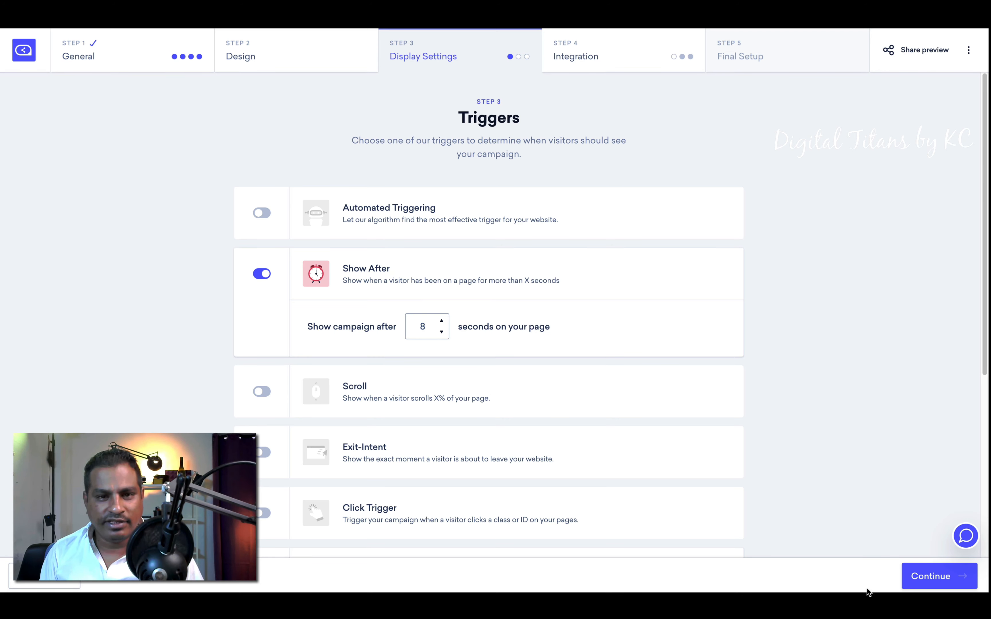
pyautogui.click(916, 582)
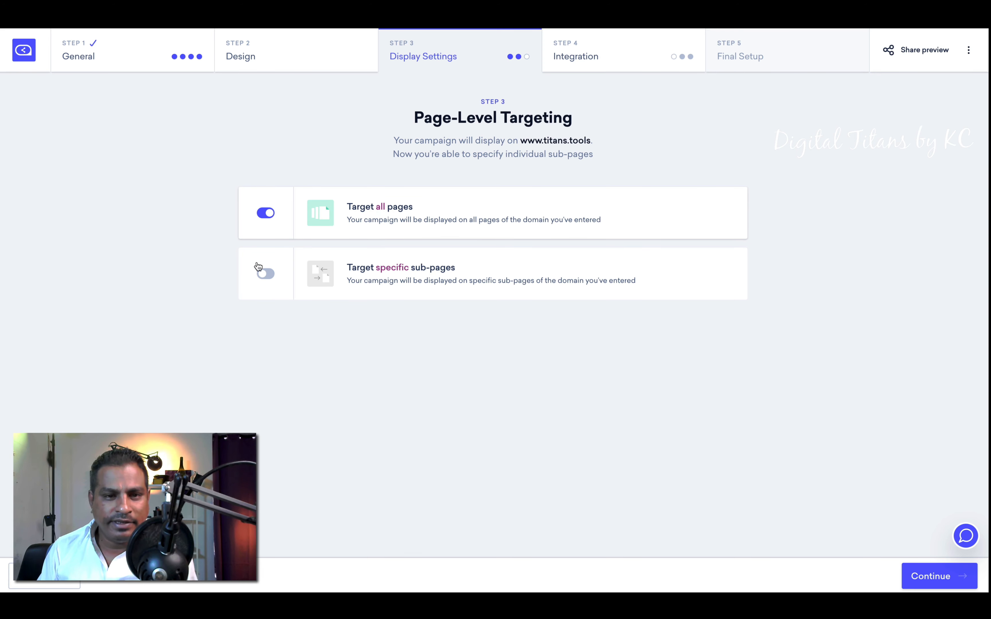
pyautogui.click(266, 273)
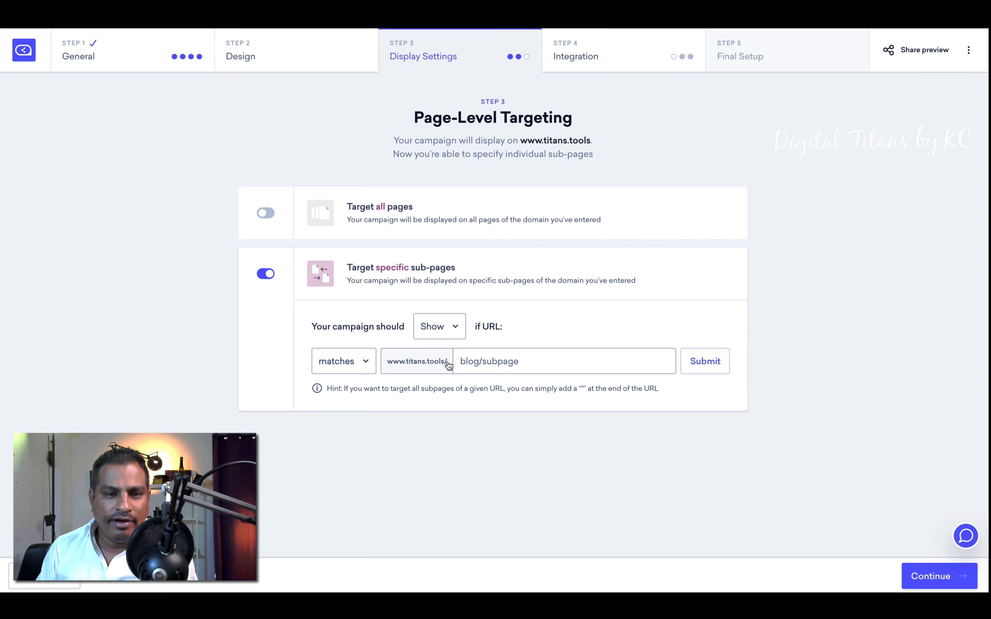
pyautogui.click(509, 361)
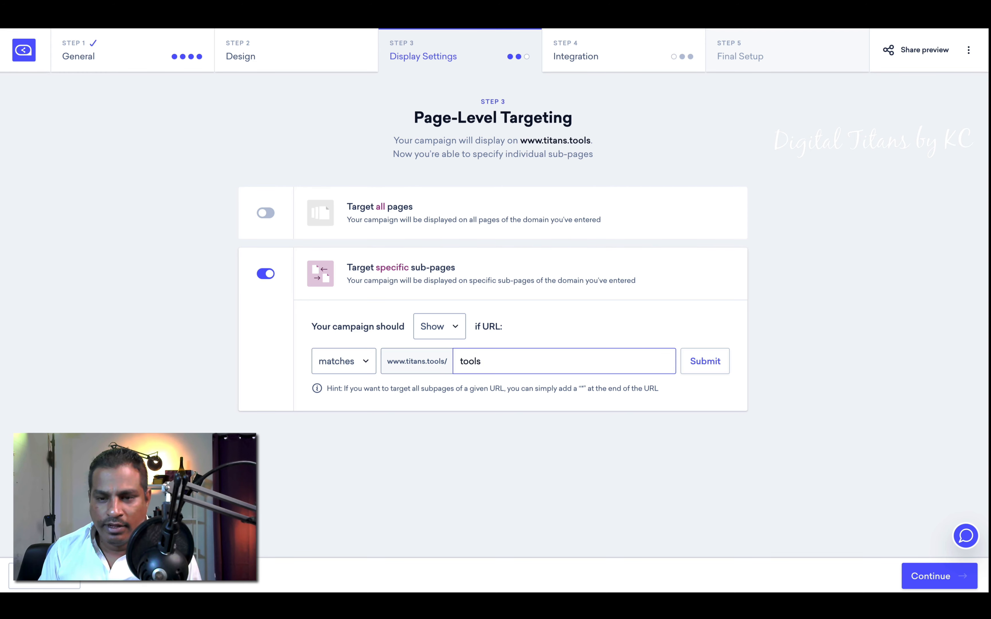
# Step: Enable Geo-Targeting set to Show in Targeting Options, adding no location yet
pyautogui.click(926, 581)
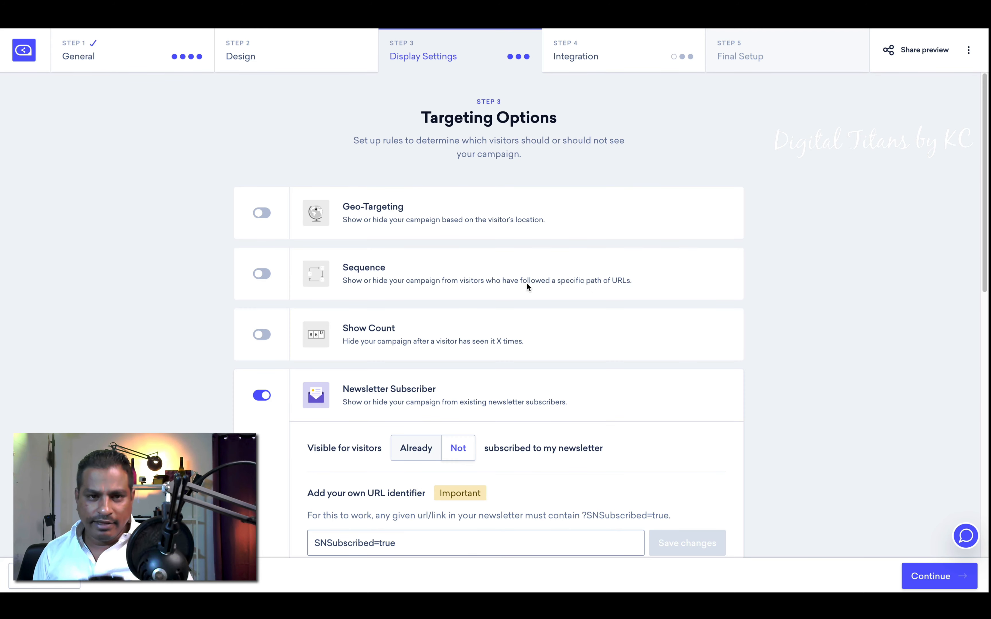
pyautogui.click(262, 213)
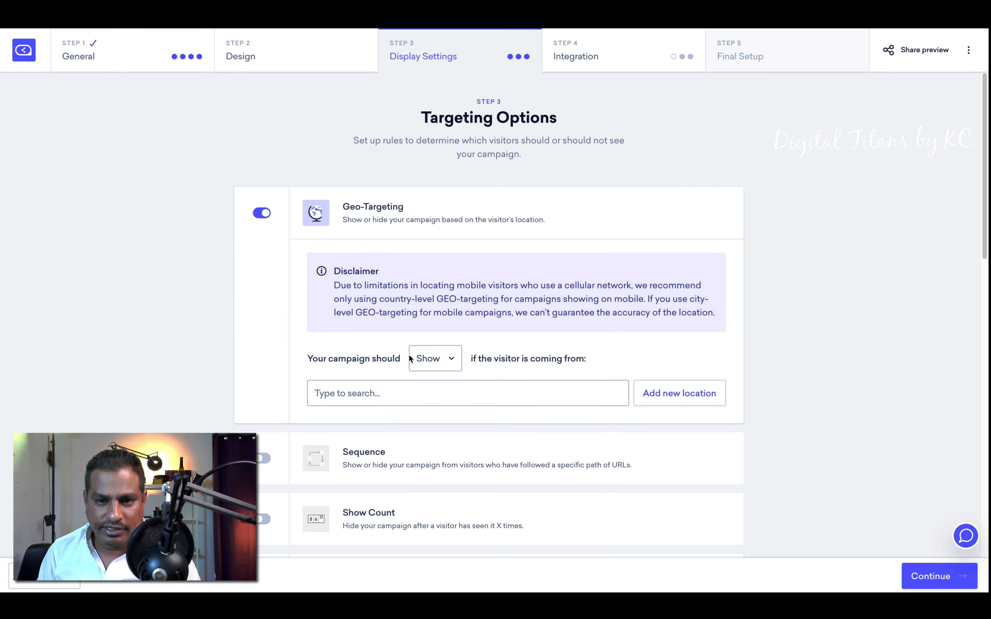
pyautogui.click(438, 395)
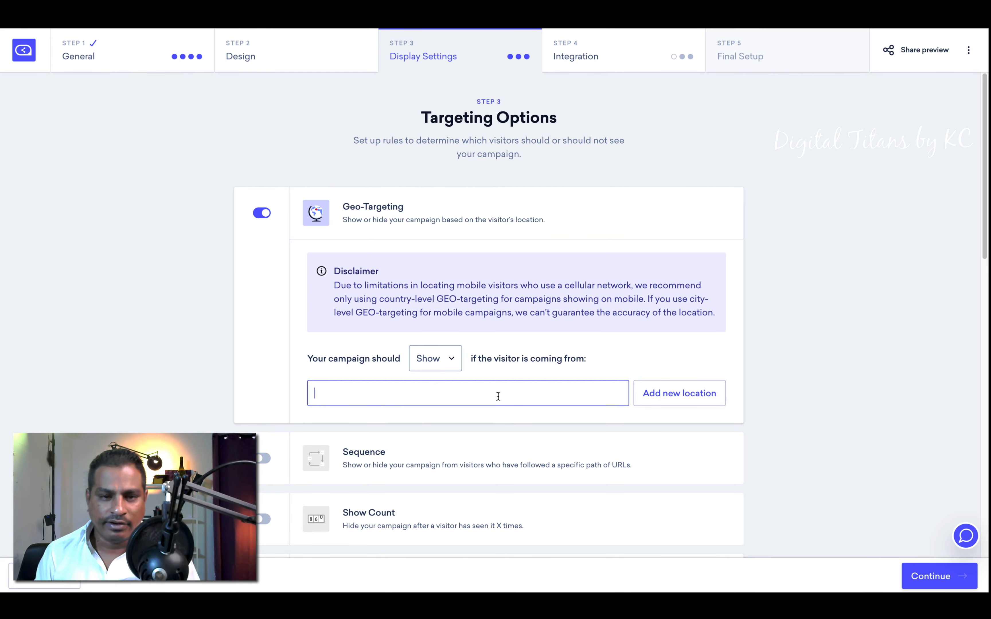
pyautogui.click(368, 464)
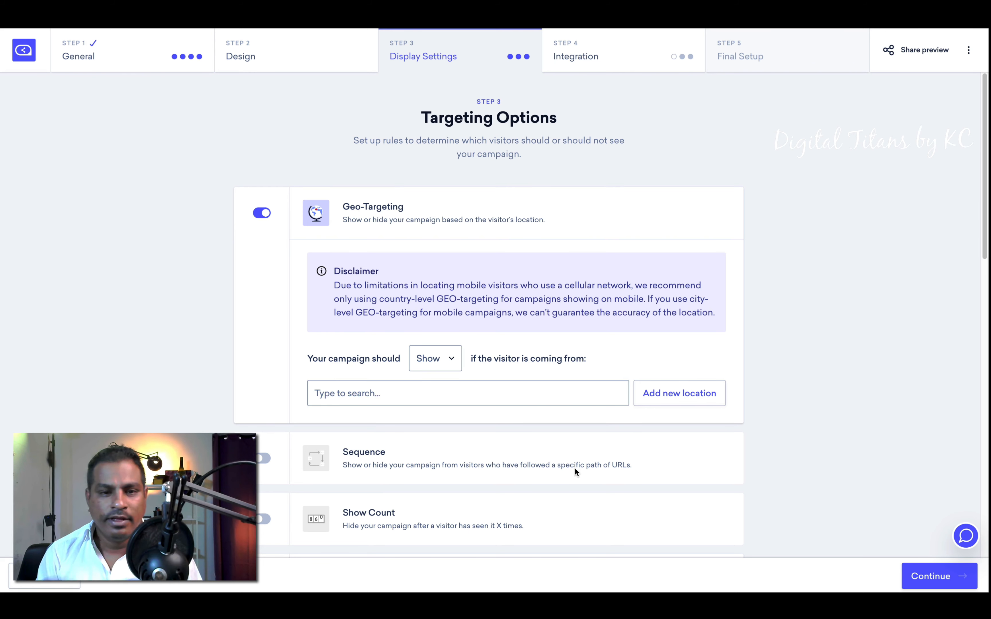
# Step: Enable the Sequence targeting rule and scroll through the remaining Targeting Options
pyautogui.click(263, 459)
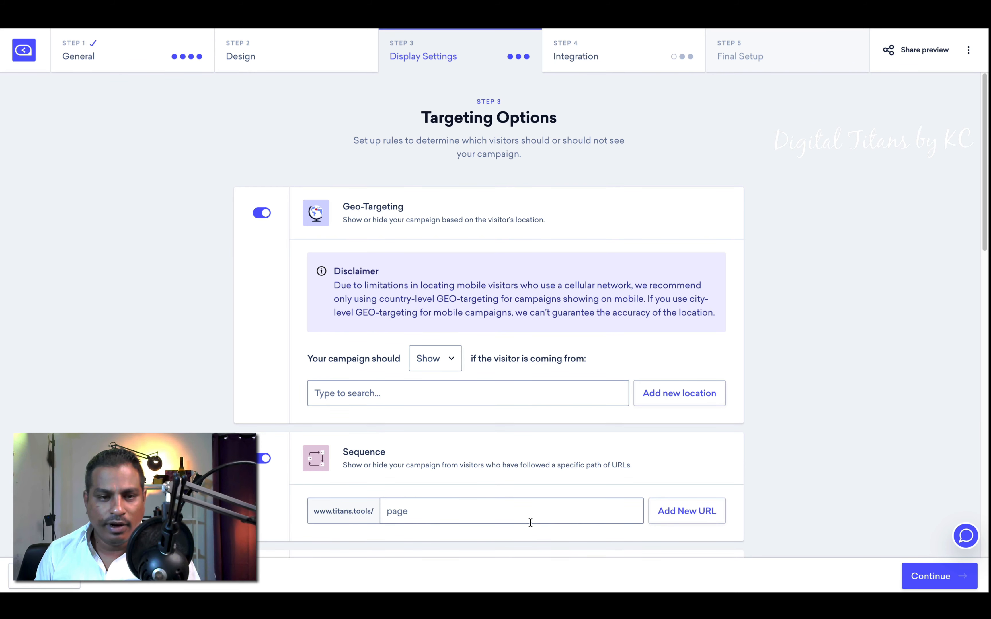
pyautogui.scroll(-4, 530, 522)
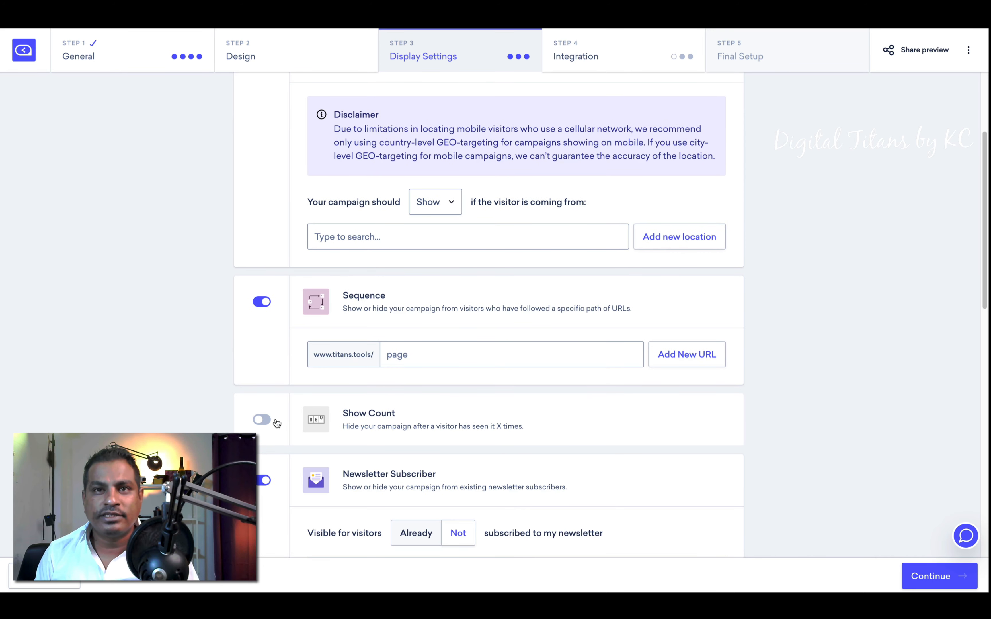
pyautogui.scroll(-5, 402, 429)
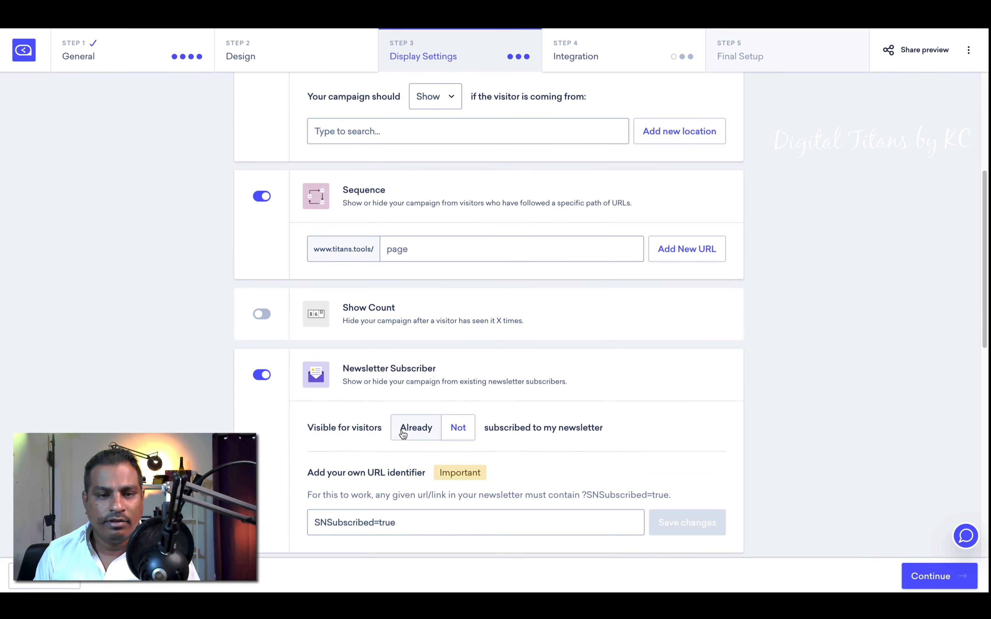
pyautogui.scroll(-7, 328, 415)
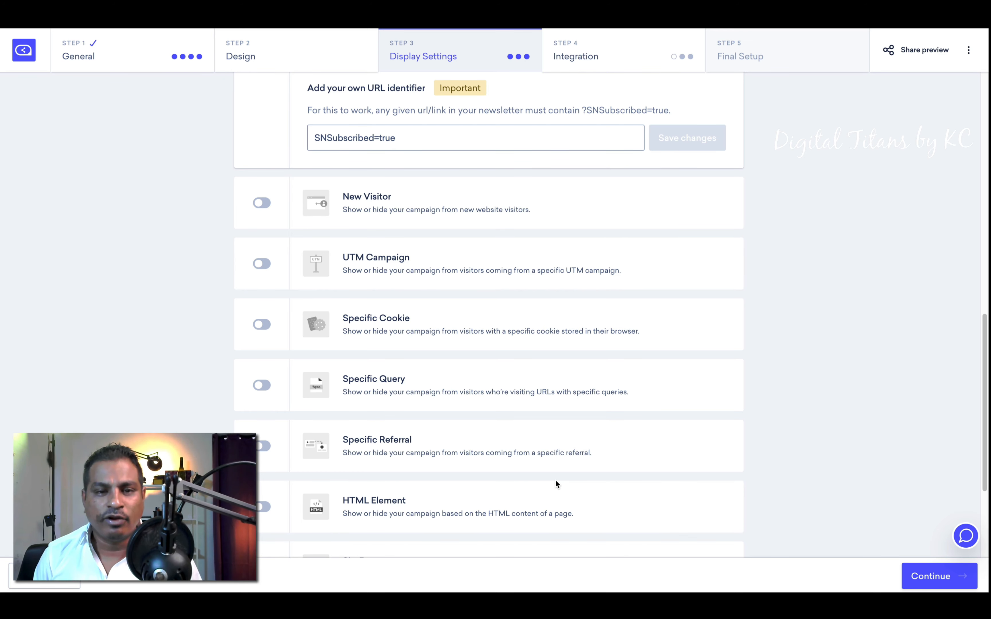
pyautogui.scroll(-4, 622, 401)
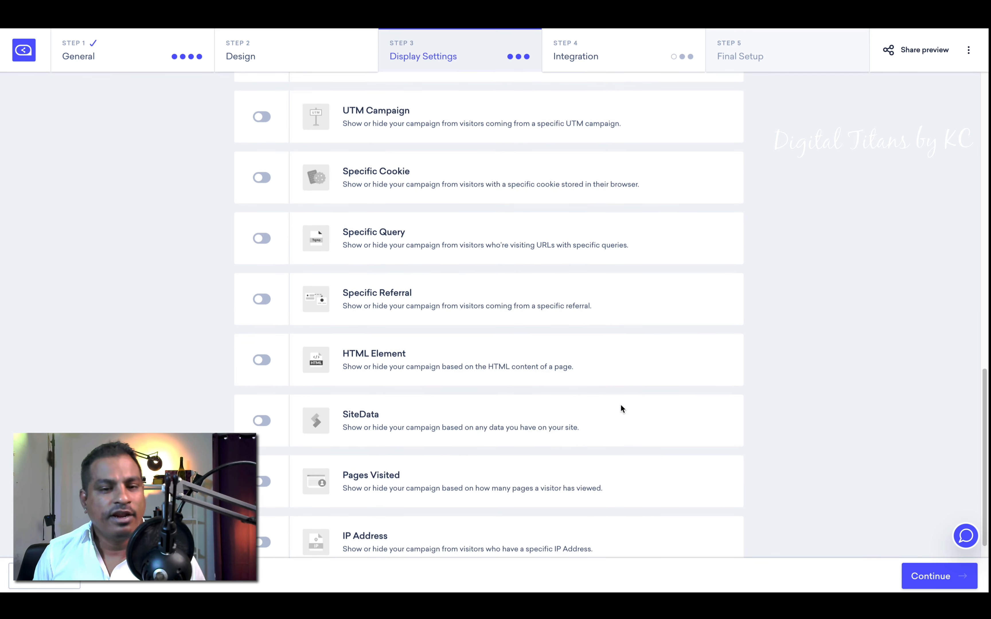
pyautogui.scroll(-1, 621, 408)
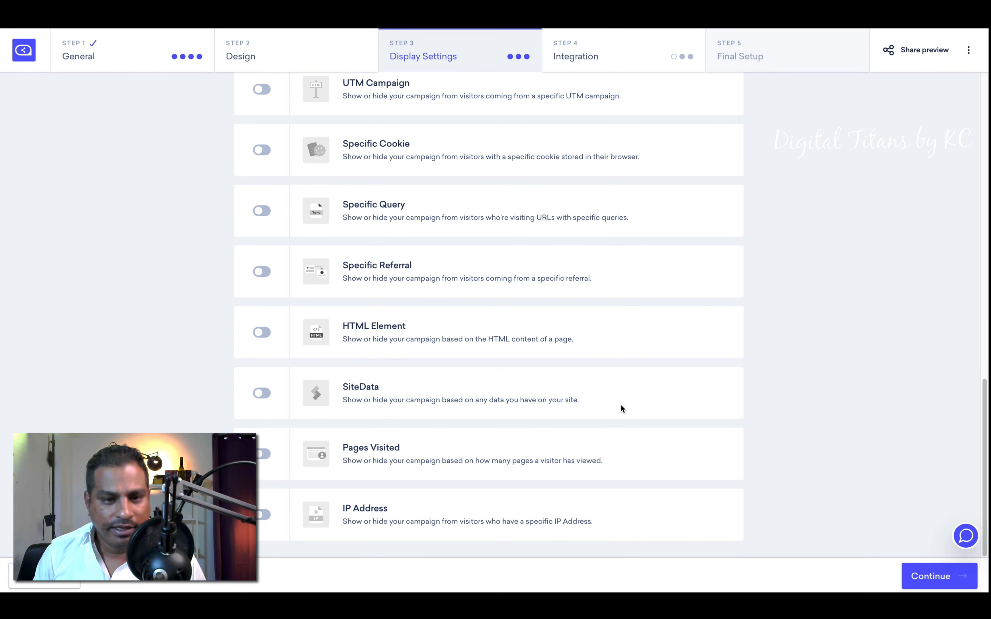
pyautogui.scroll(15, 439, 348)
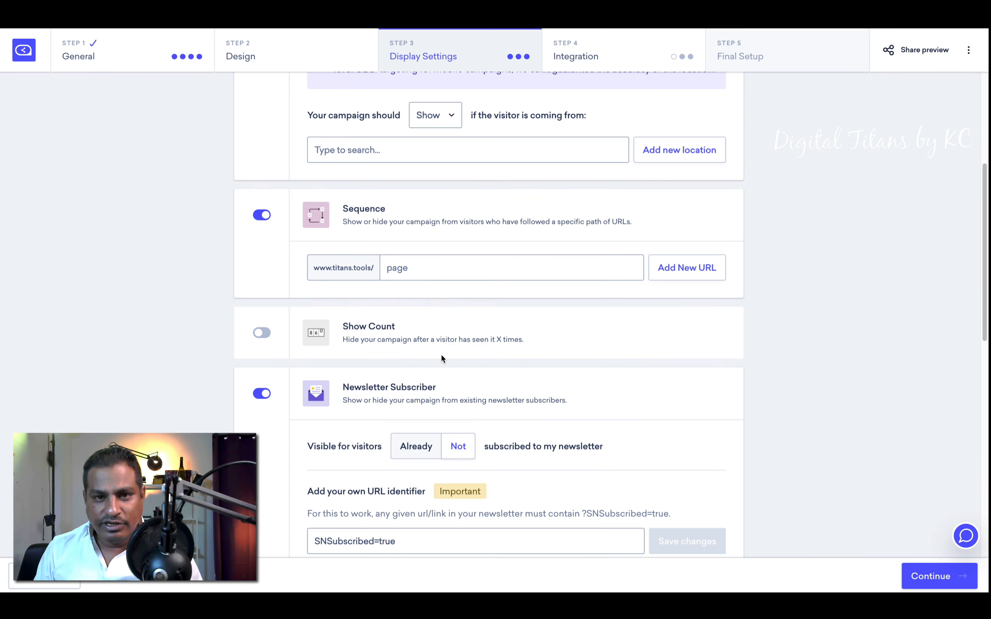
pyautogui.scroll(-15, 521, 367)
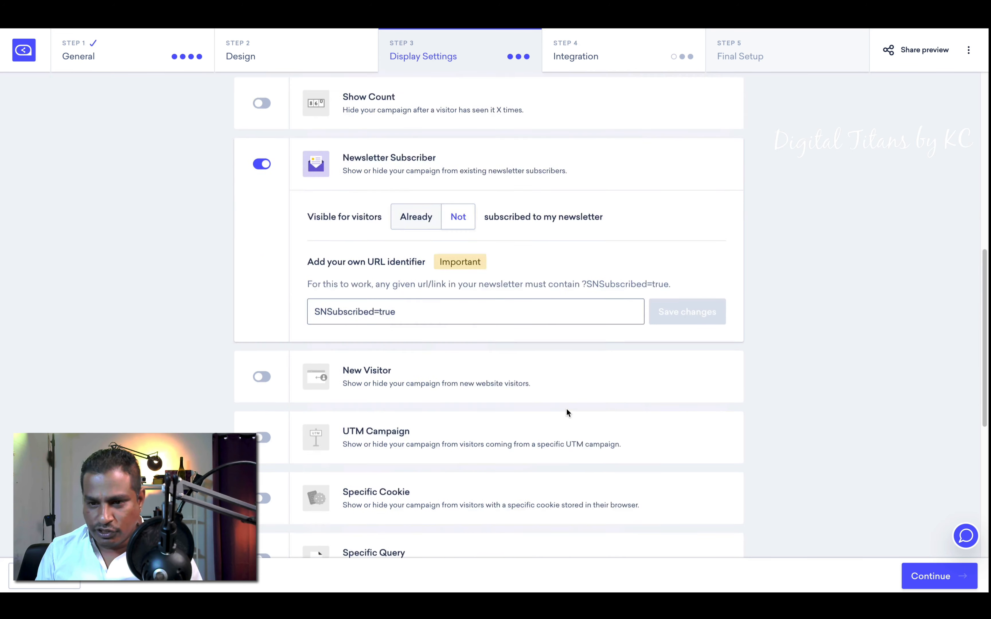
# Step: Advance to Step 4 Integration and browse providers like Mailchimp, ActiveCampaign and Klaviyo
pyautogui.click(962, 576)
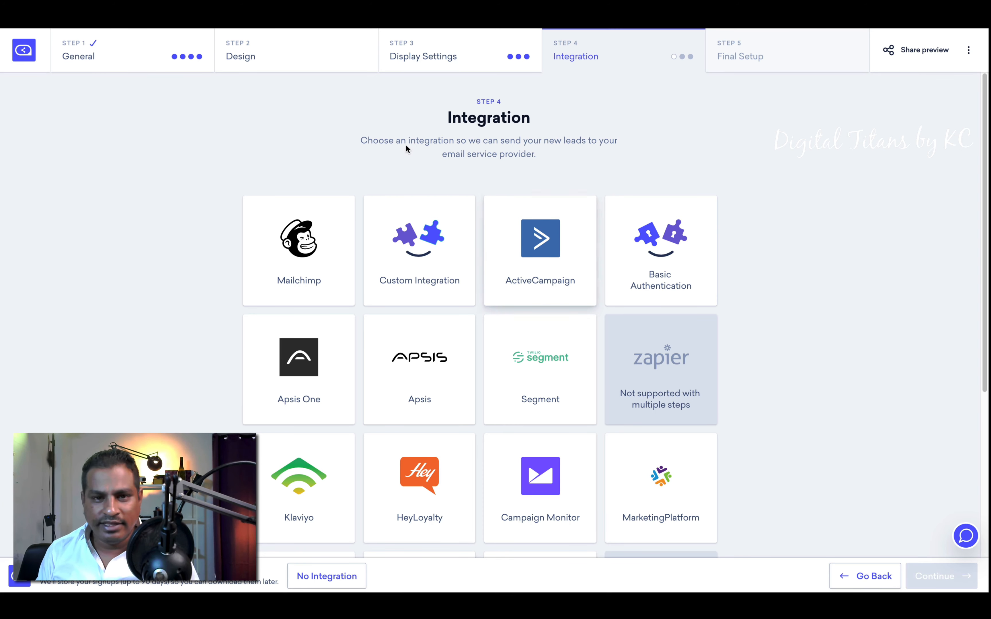
pyautogui.scroll(-6, 528, 320)
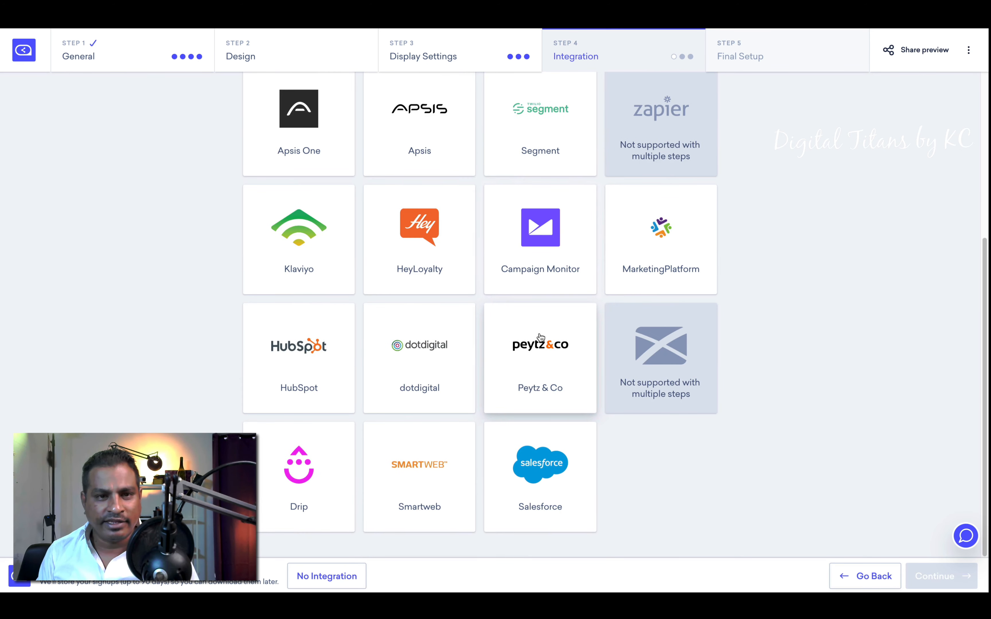
pyautogui.scroll(6, 389, 310)
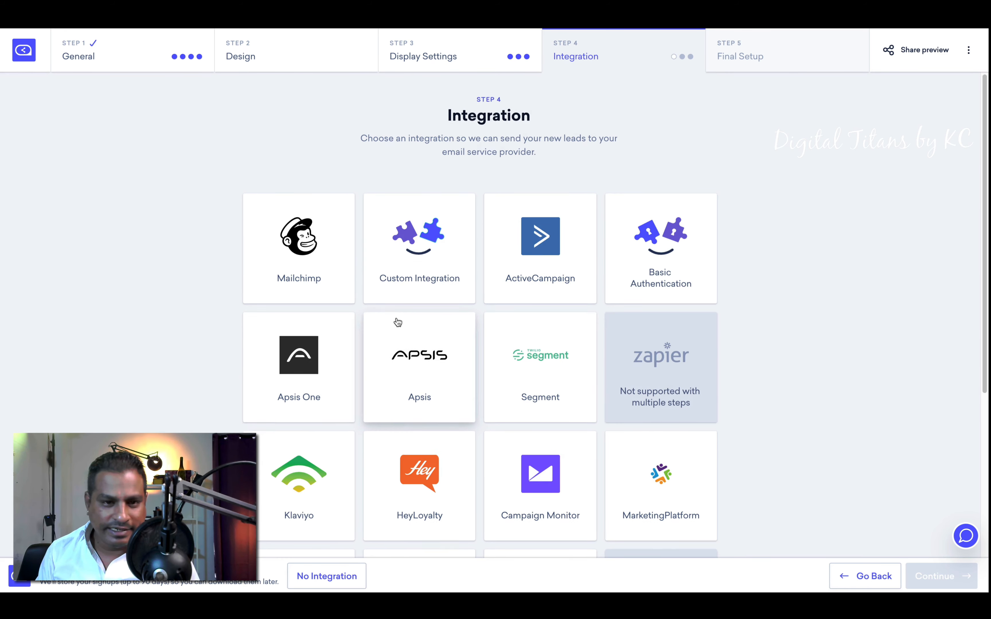
pyautogui.scroll(-6, 387, 308)
pyautogui.scroll(6, 368, 287)
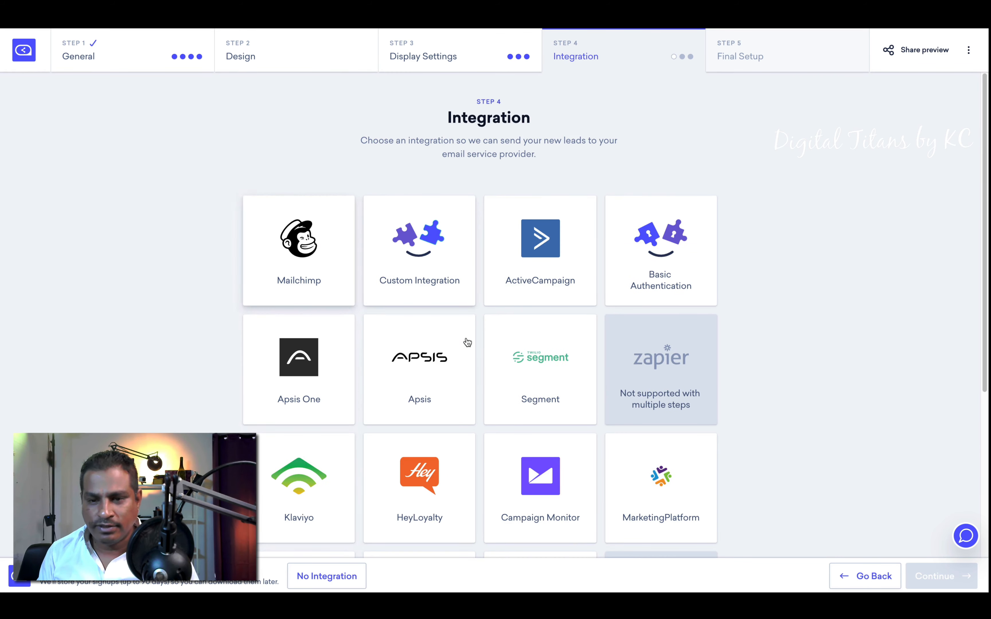
pyautogui.scroll(-6, 468, 342)
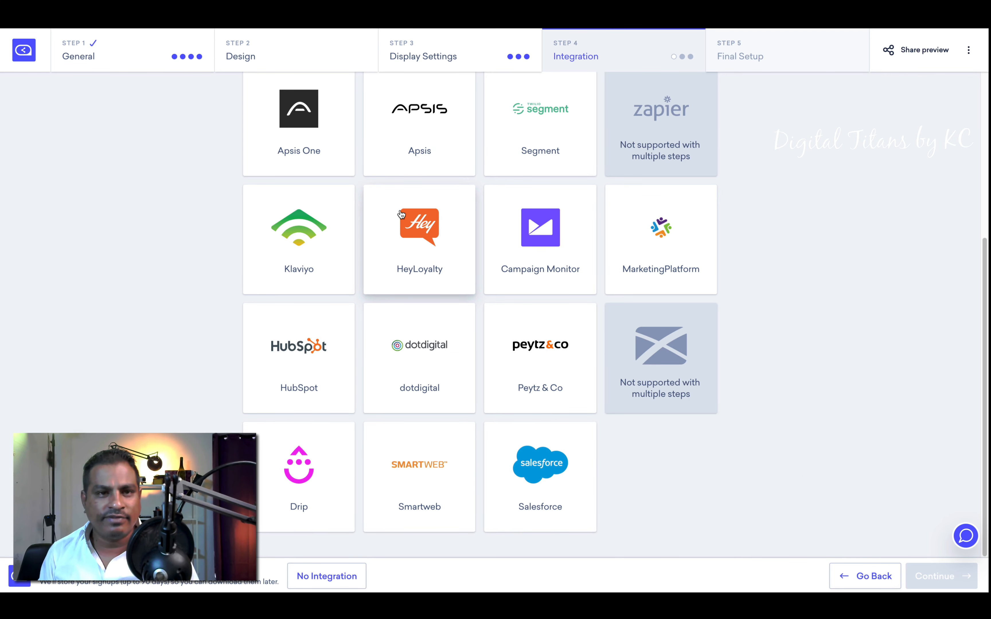
pyautogui.scroll(5, 296, 187)
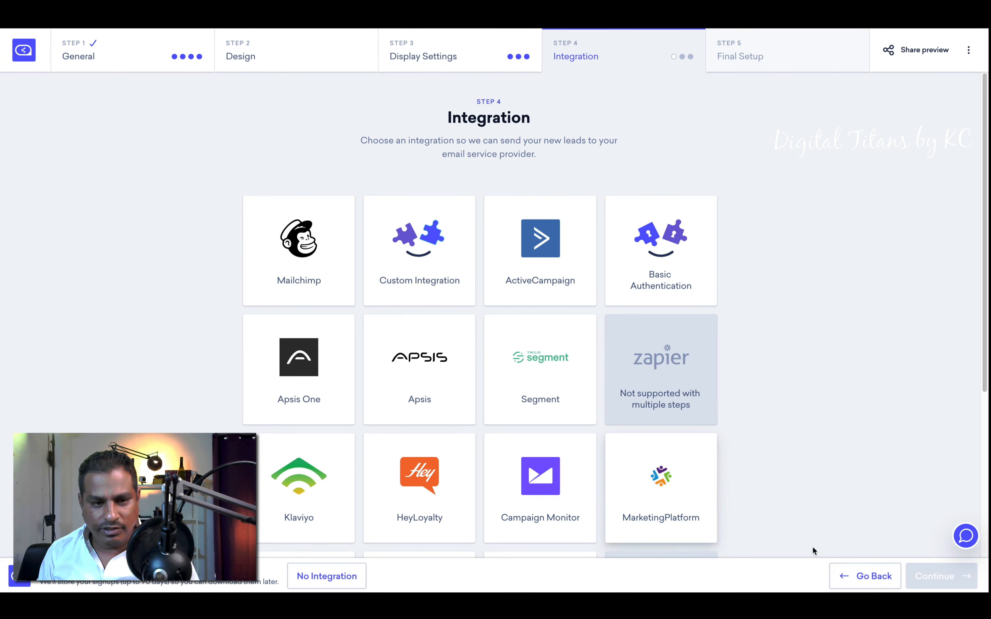
# Step: Choose No Integration, save the campaign on Final Setup, and decline activating it
pyautogui.click(327, 577)
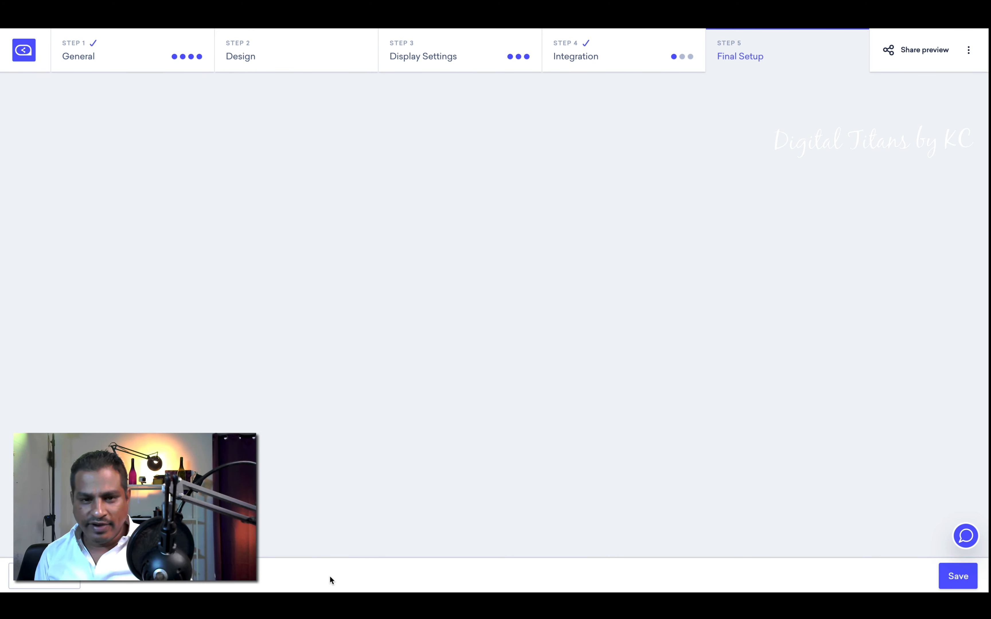
pyautogui.click(942, 581)
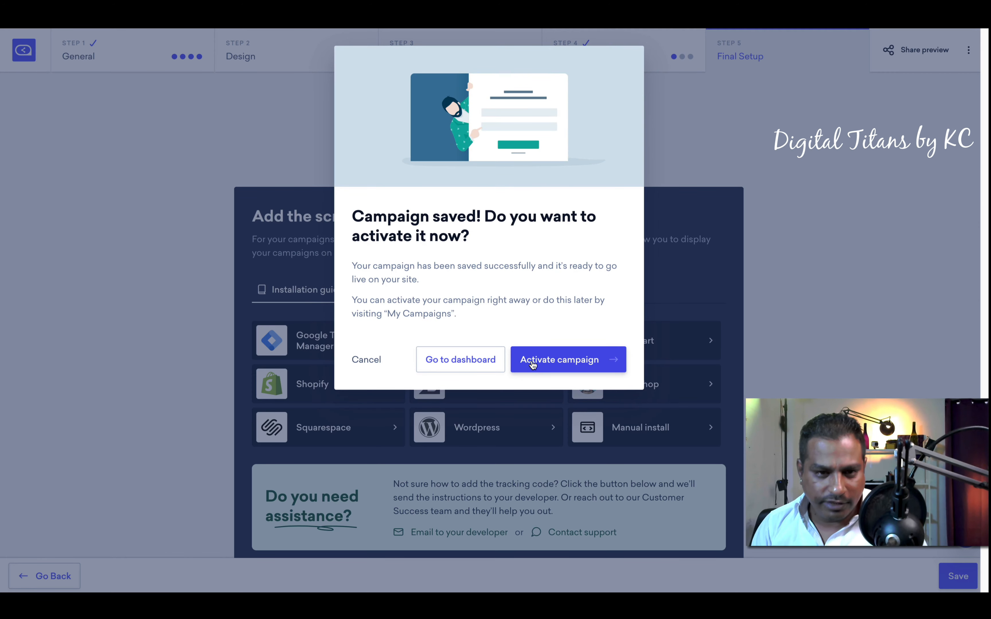
pyautogui.click(366, 359)
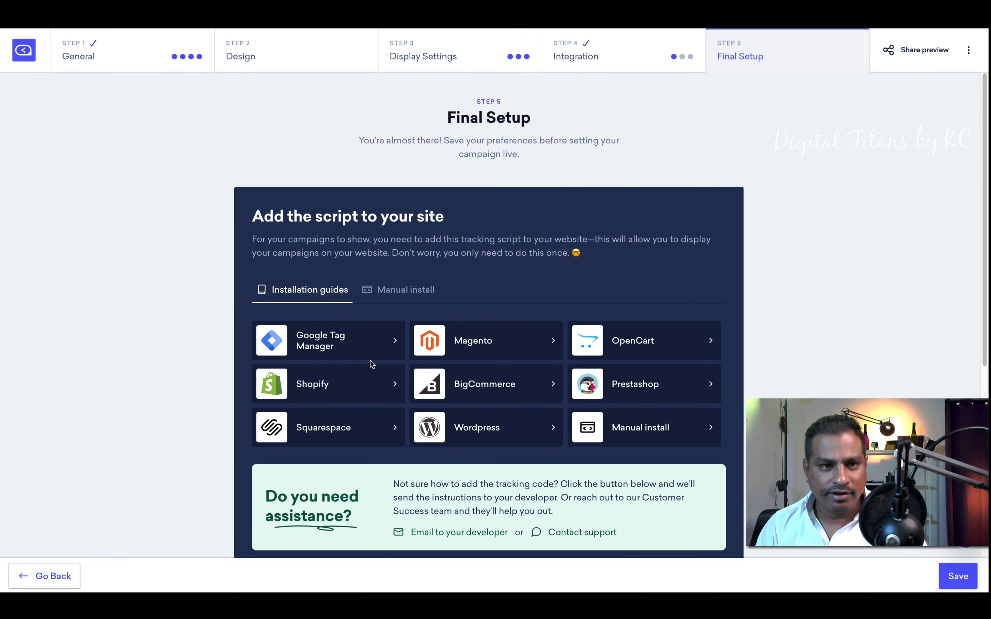
# Step: Discard the old campaign for a new Guide Your Visitors campaign and reach the position choice
pyautogui.click(96, 49)
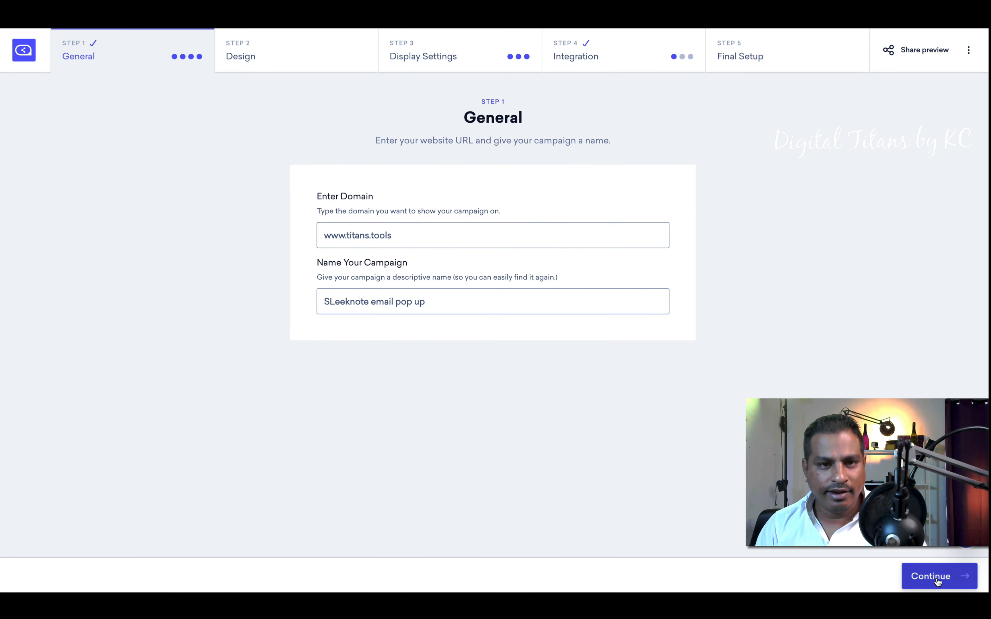
pyautogui.click(915, 571)
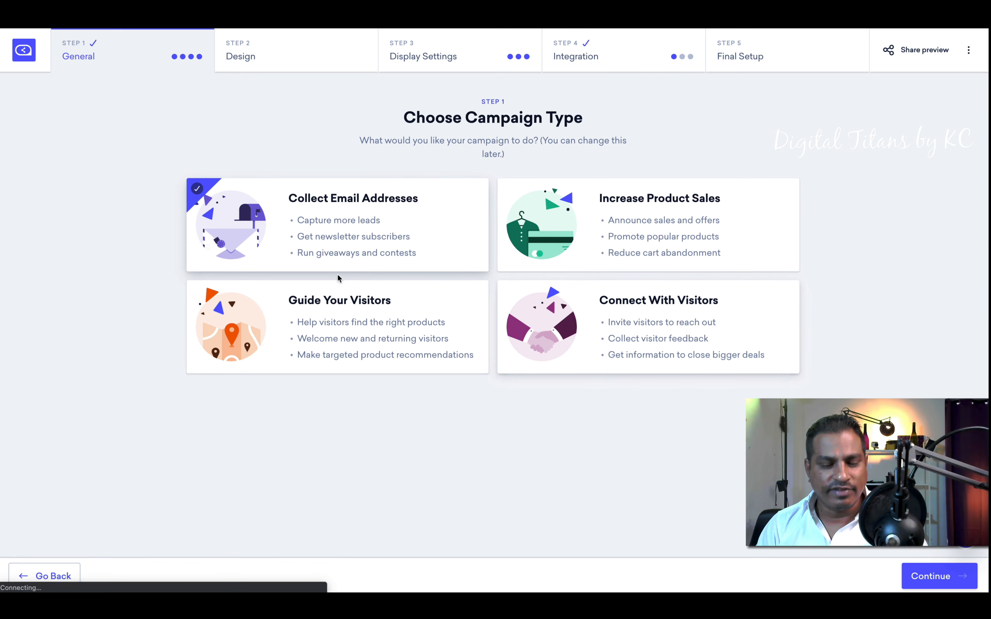
pyautogui.click(340, 313)
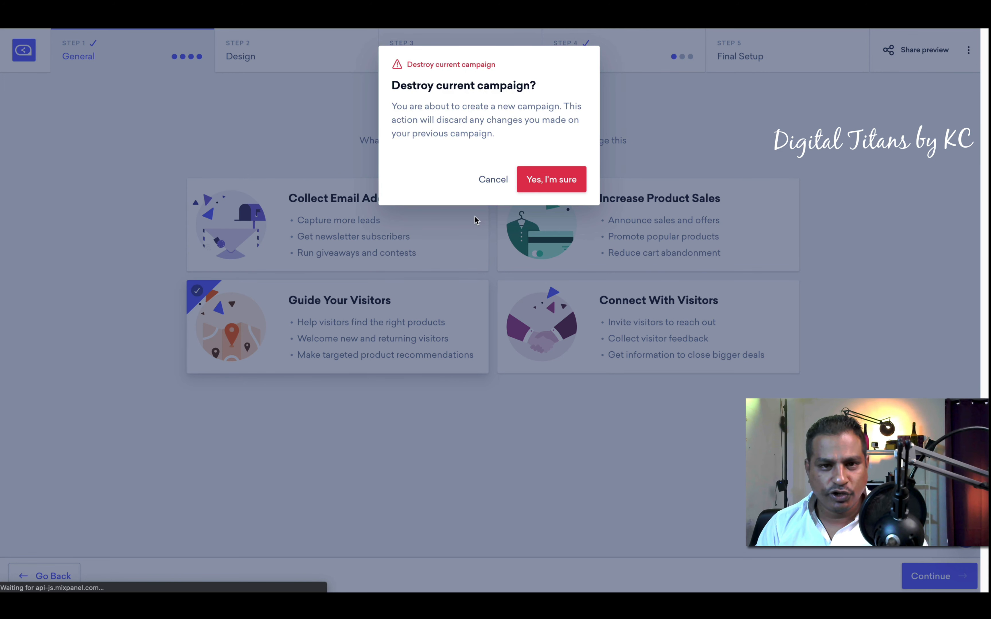
pyautogui.click(534, 186)
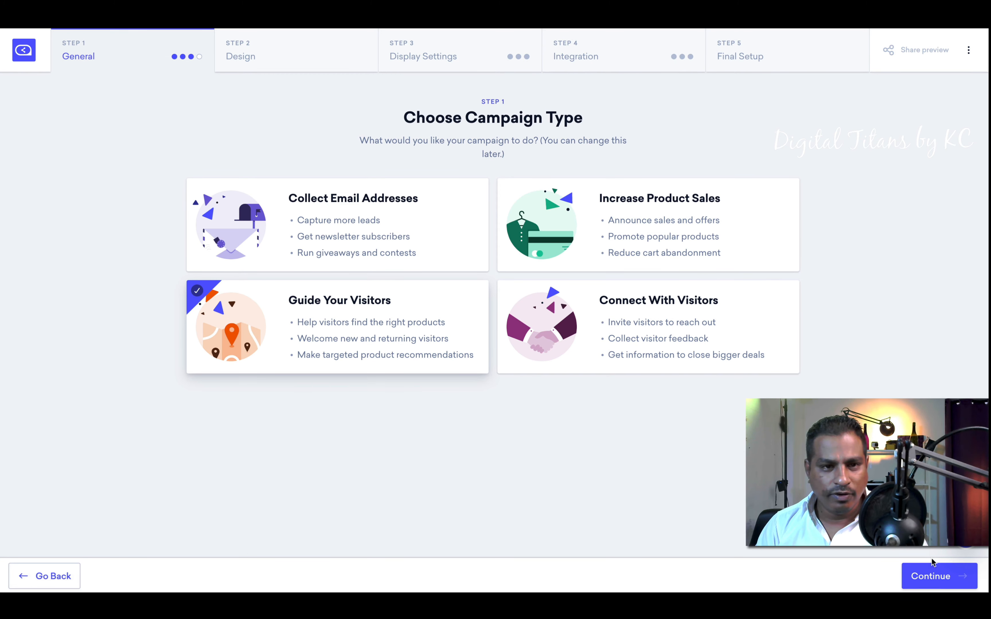
pyautogui.click(931, 573)
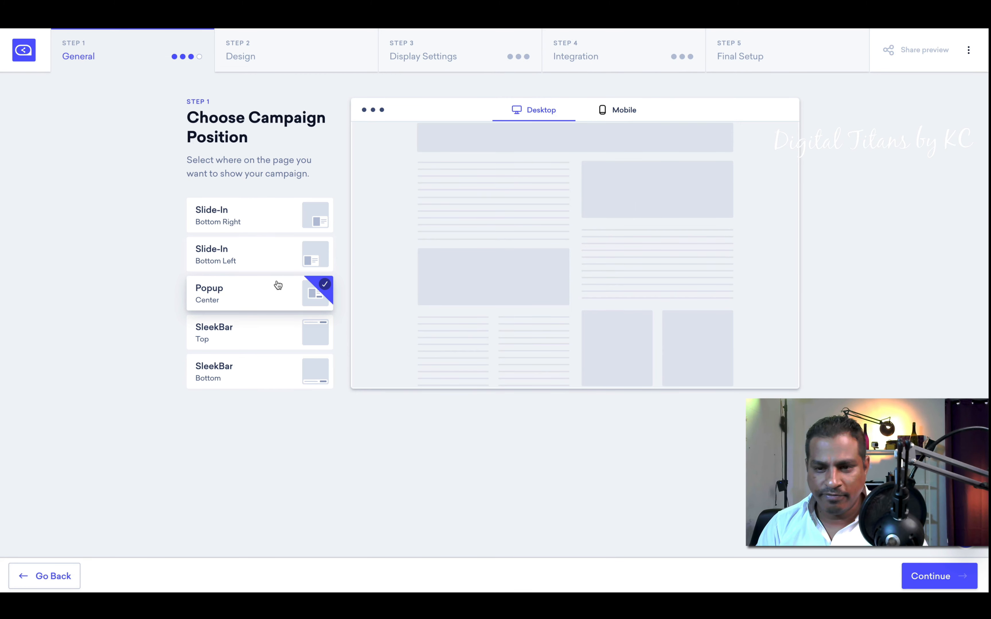
# Step: Pick the Summer Sale card from the Themed Templates grid
pyautogui.click(935, 586)
pyautogui.scroll(-2, 609, 334)
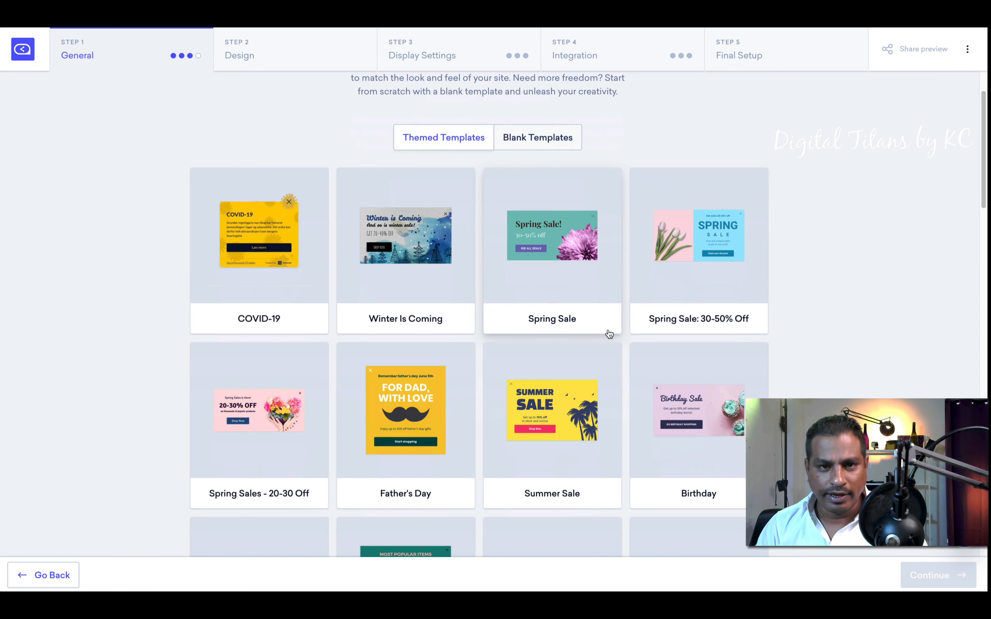
pyautogui.scroll(2, 609, 334)
pyautogui.scroll(-2, 609, 334)
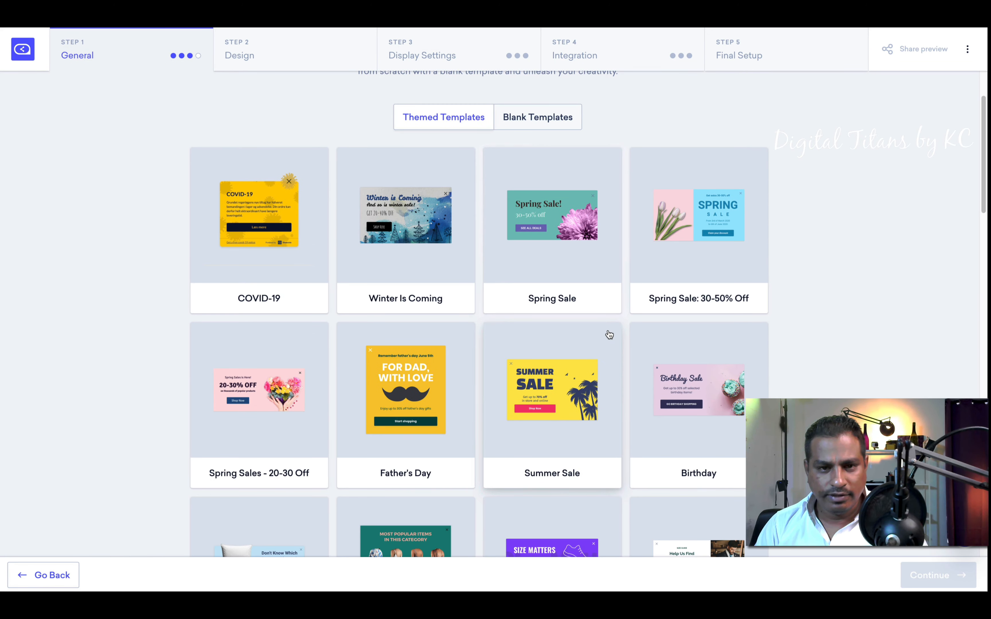
pyautogui.scroll(-10, 609, 333)
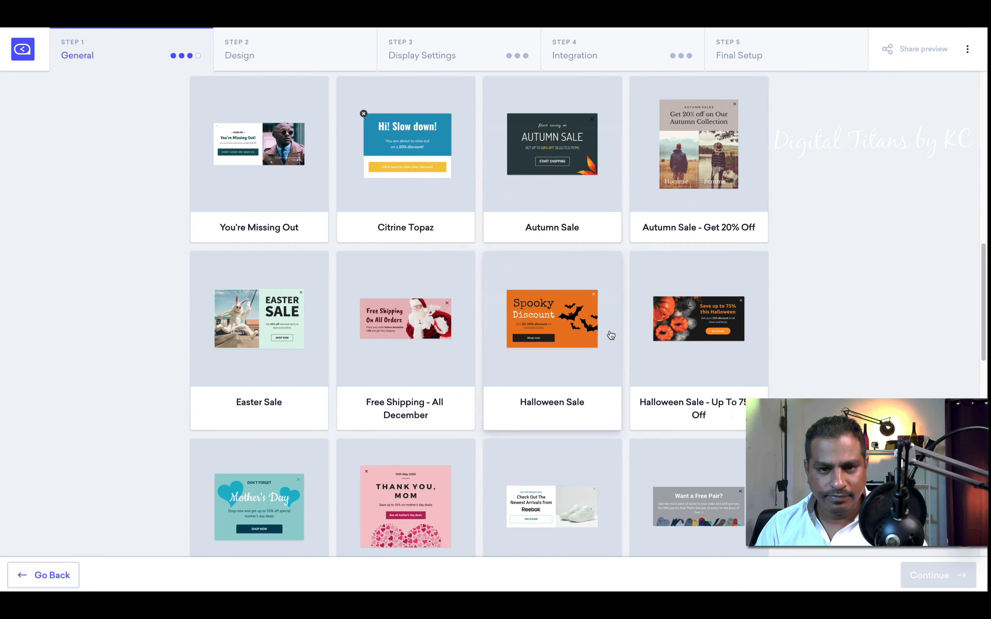
pyautogui.scroll(-9, 611, 335)
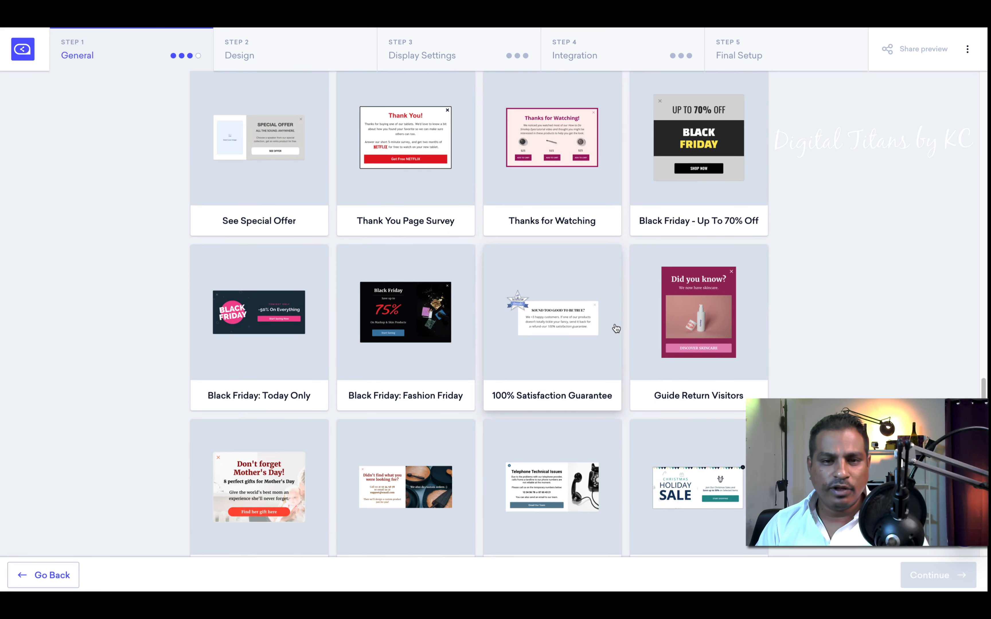
pyautogui.scroll(-5, 616, 328)
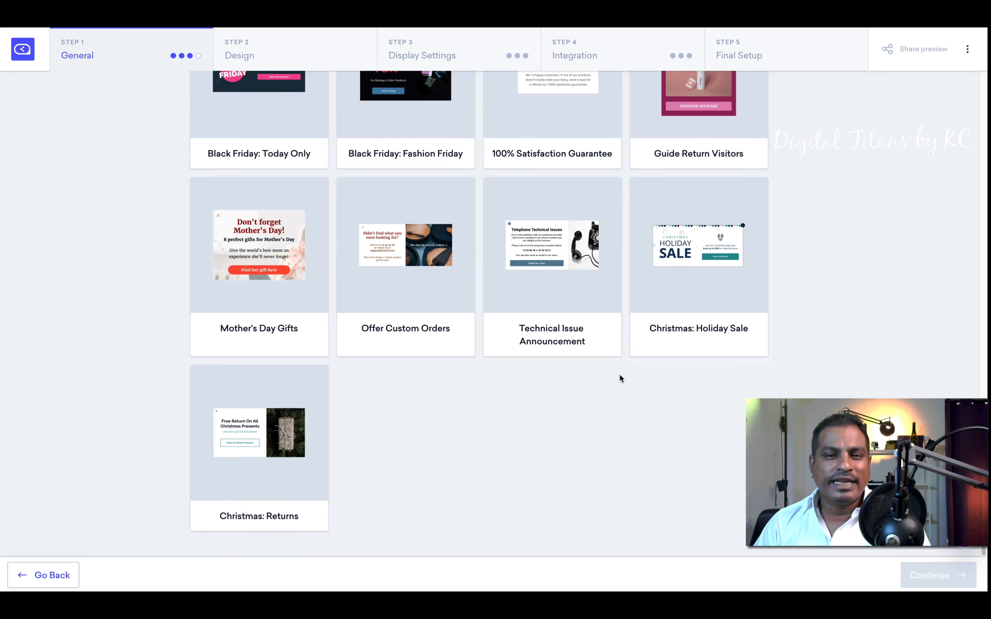
pyautogui.scroll(20, 619, 375)
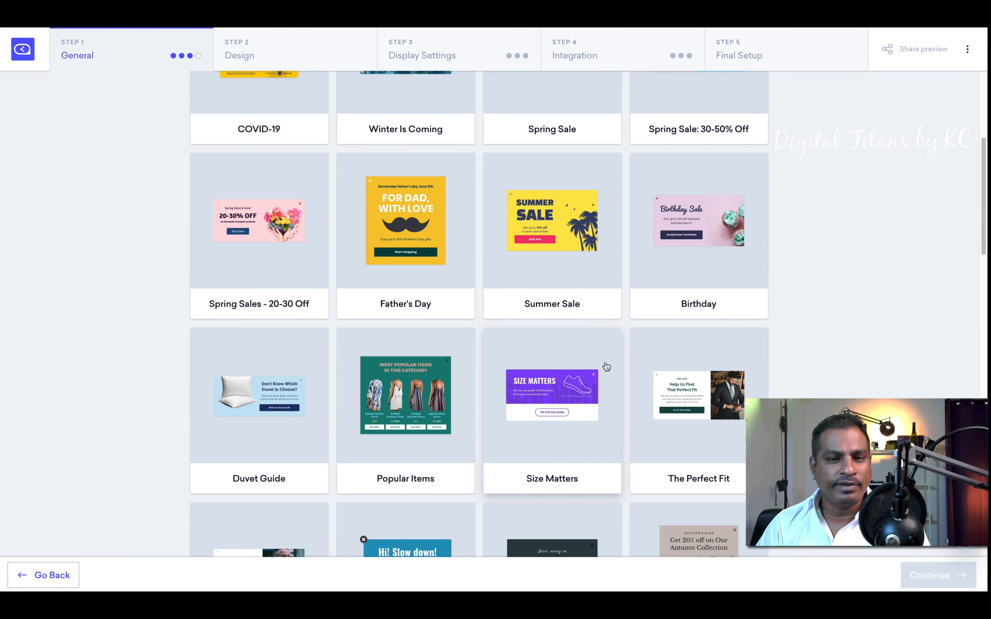
pyautogui.scroll(2, 606, 367)
pyautogui.click(606, 367)
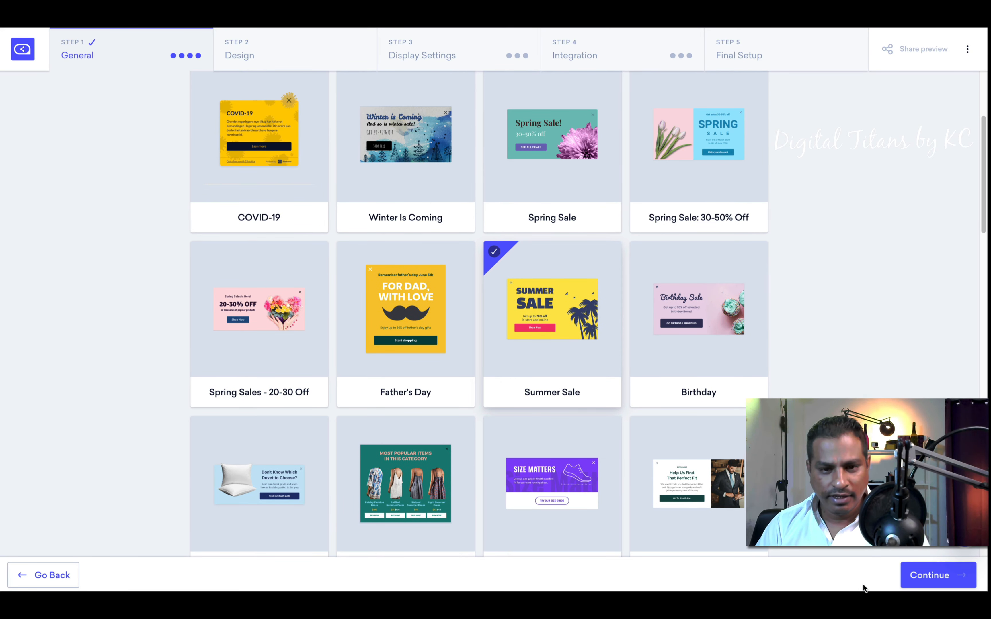
# Step: Create the campaign from Summer Sale and open the Step 2 Design editor
pyautogui.scroll(-4, 632, 412)
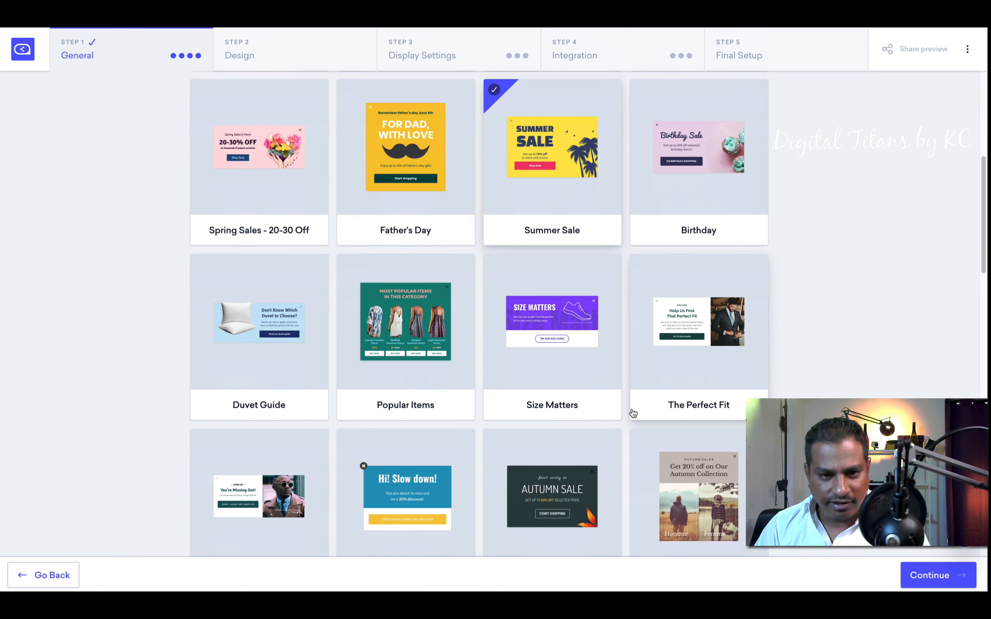
pyautogui.scroll(-2, 633, 412)
pyautogui.scroll(8, 634, 415)
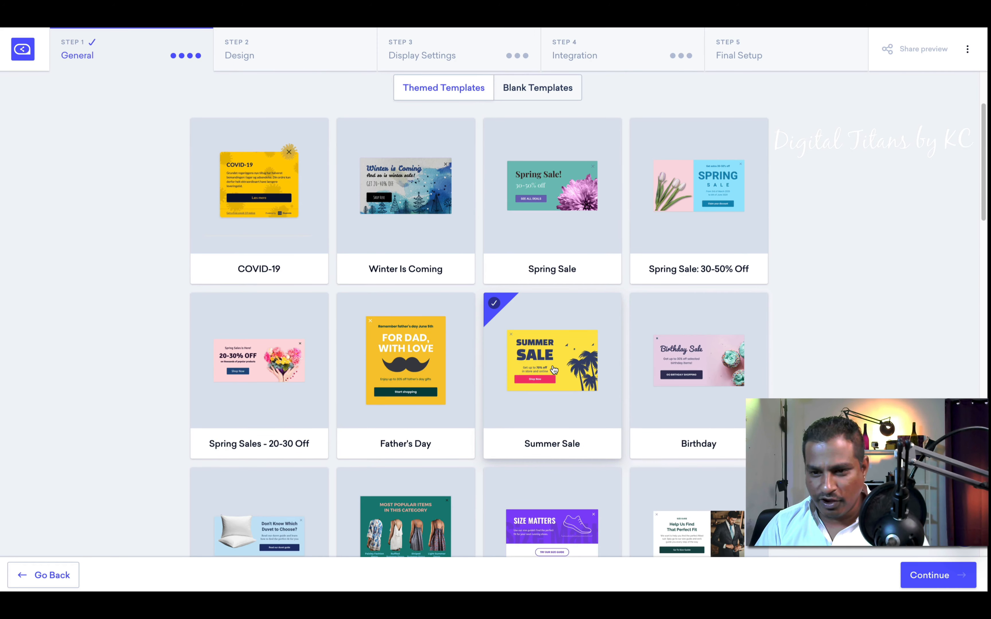
pyautogui.click(945, 574)
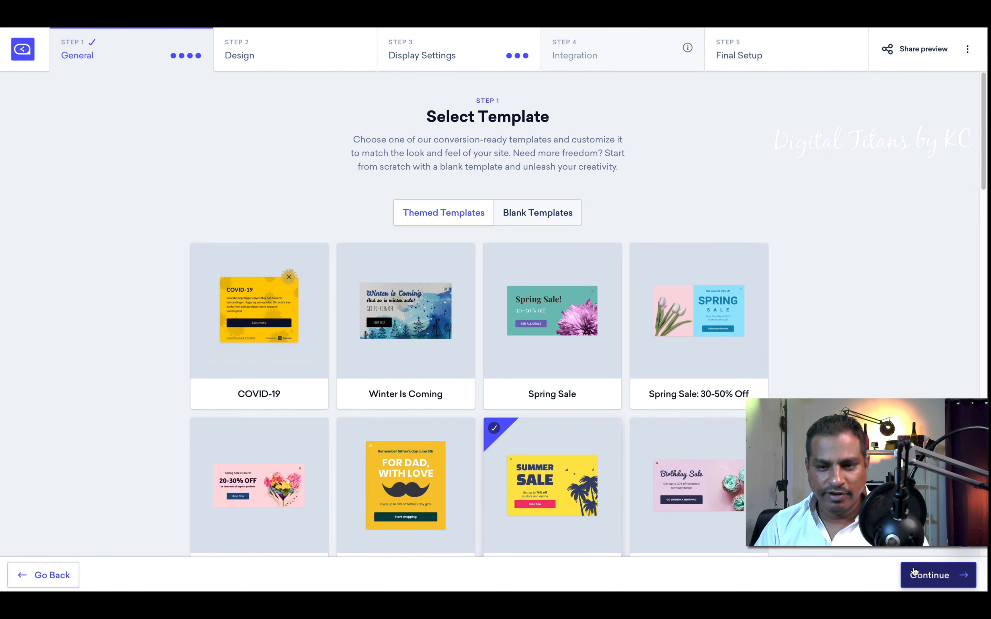
pyautogui.click(914, 572)
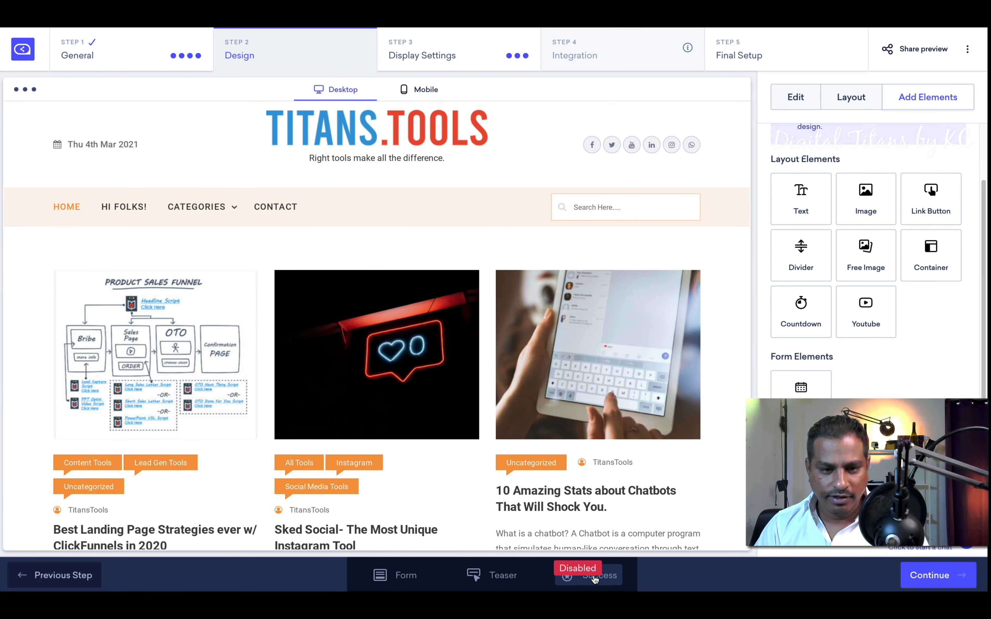
# Step: Preview the Form and Teaser views, then enable the Success step
pyautogui.click(382, 572)
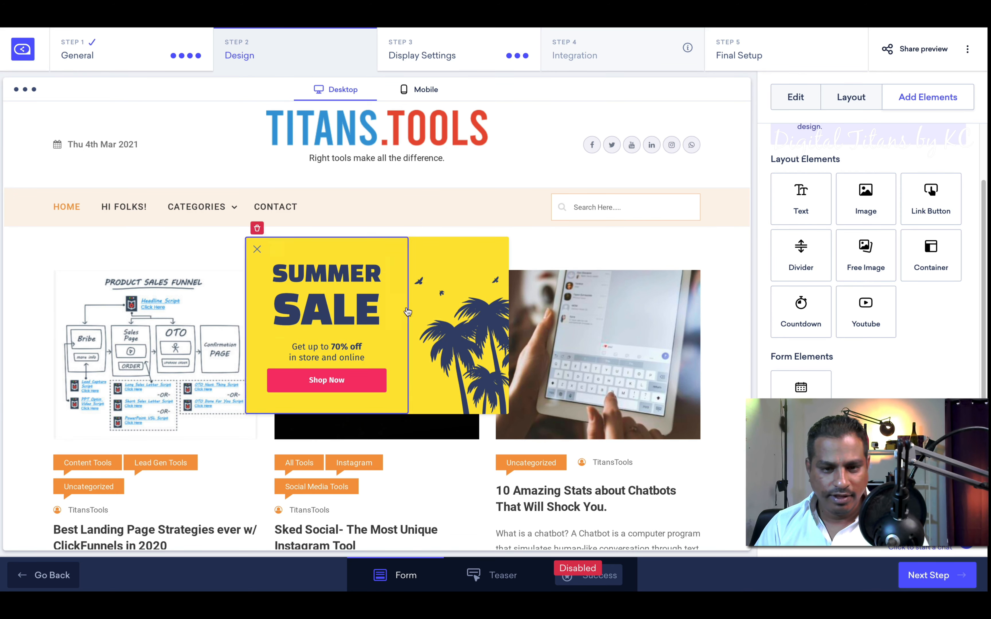
pyautogui.click(499, 575)
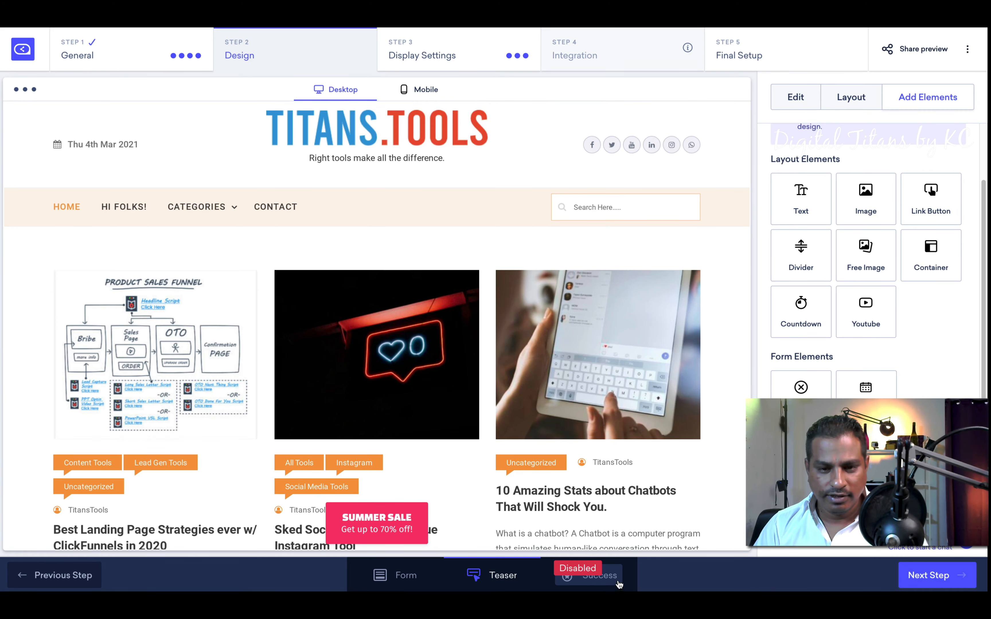
pyautogui.click(612, 582)
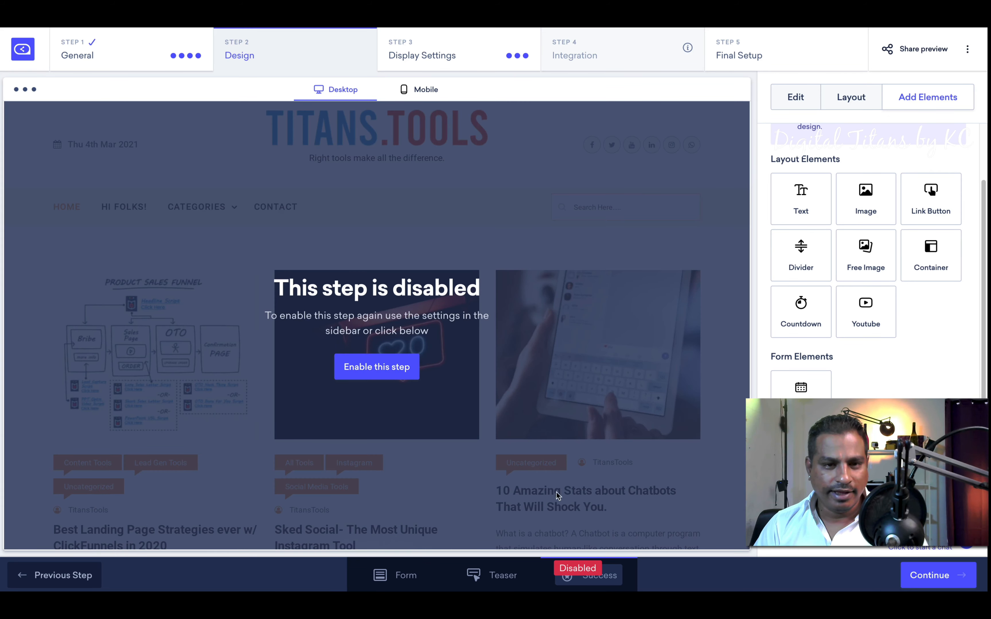
pyautogui.click(379, 367)
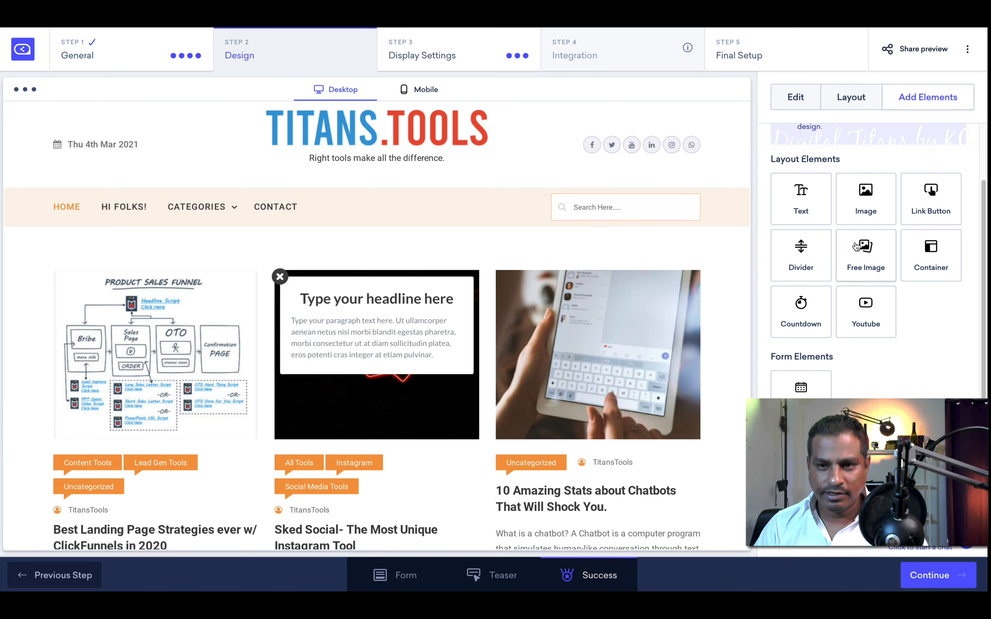
# Step: Cancel the image upload and close-button edit, then return to Choose Campaign Position
pyautogui.moveTo(866, 199); pyautogui.dragTo(360, 292)
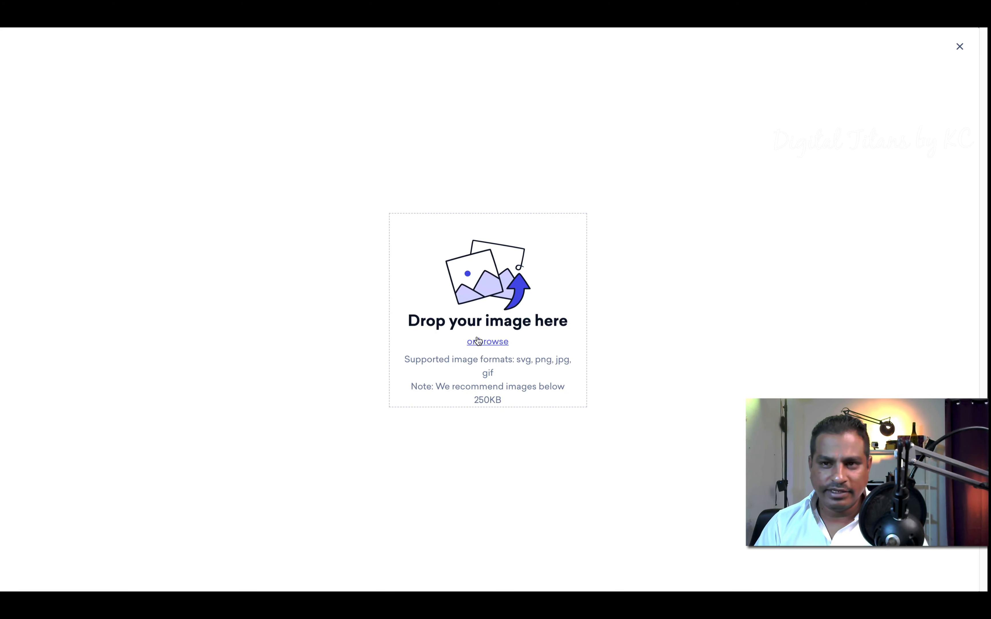
pyautogui.click(960, 46)
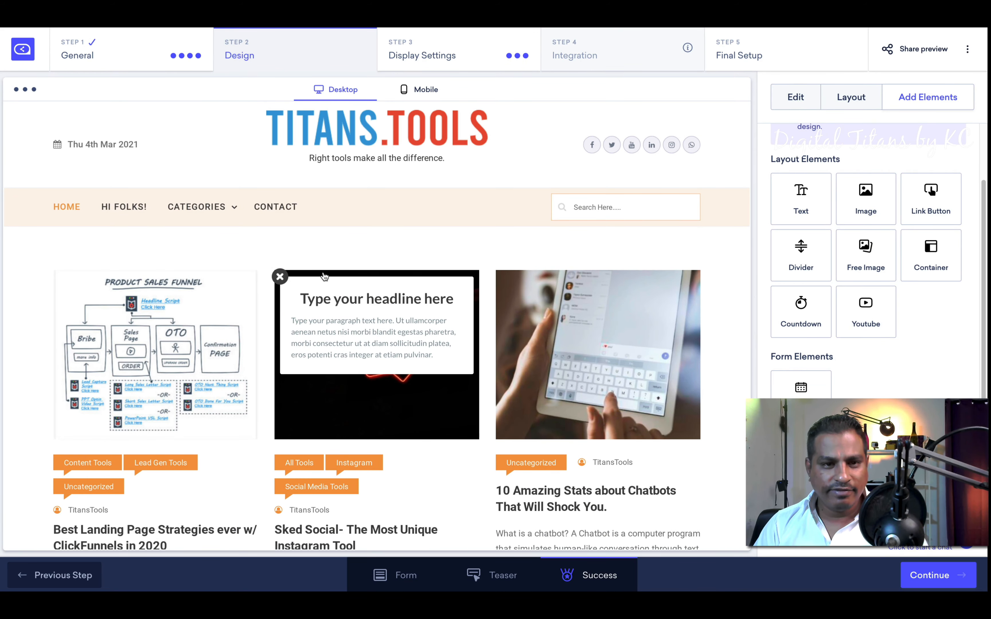
pyautogui.click(280, 277)
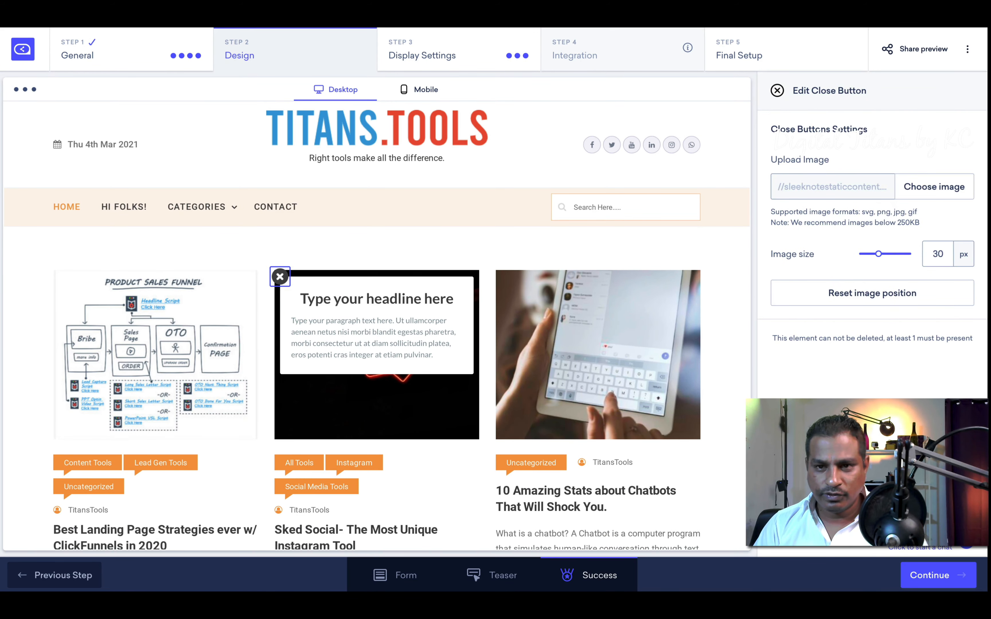
pyautogui.click(777, 91)
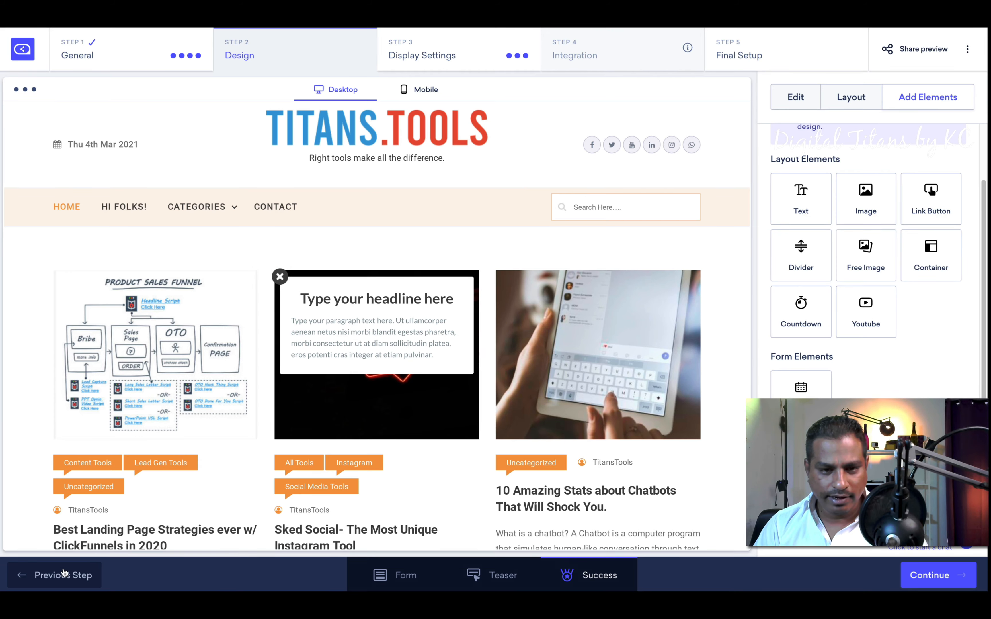
pyautogui.click(64, 574)
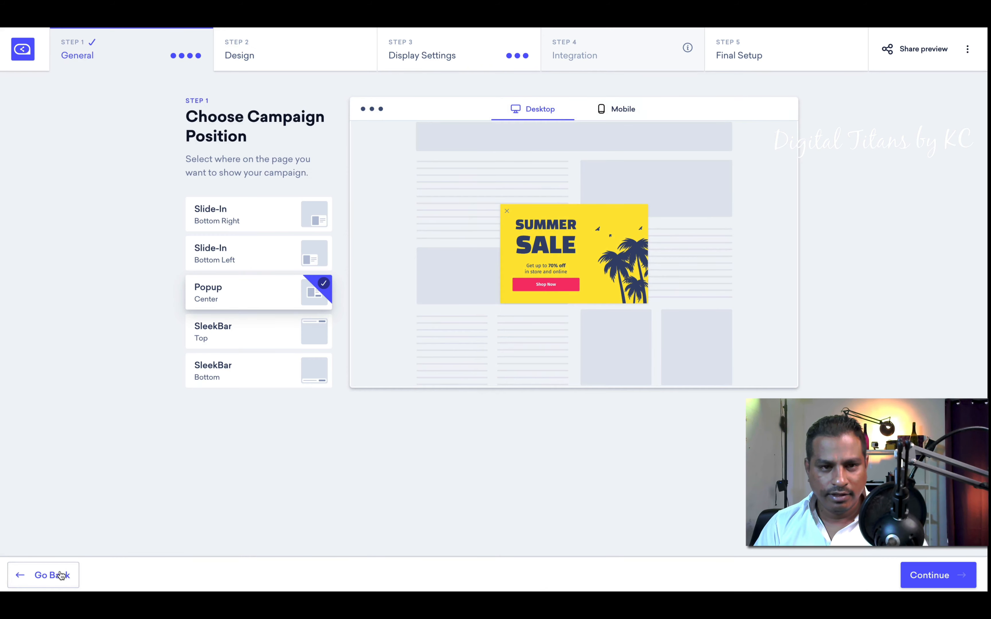
# Step: Switch to a new Increase Product Sales campaign, keeping Popup Center as position
pyautogui.click(61, 575)
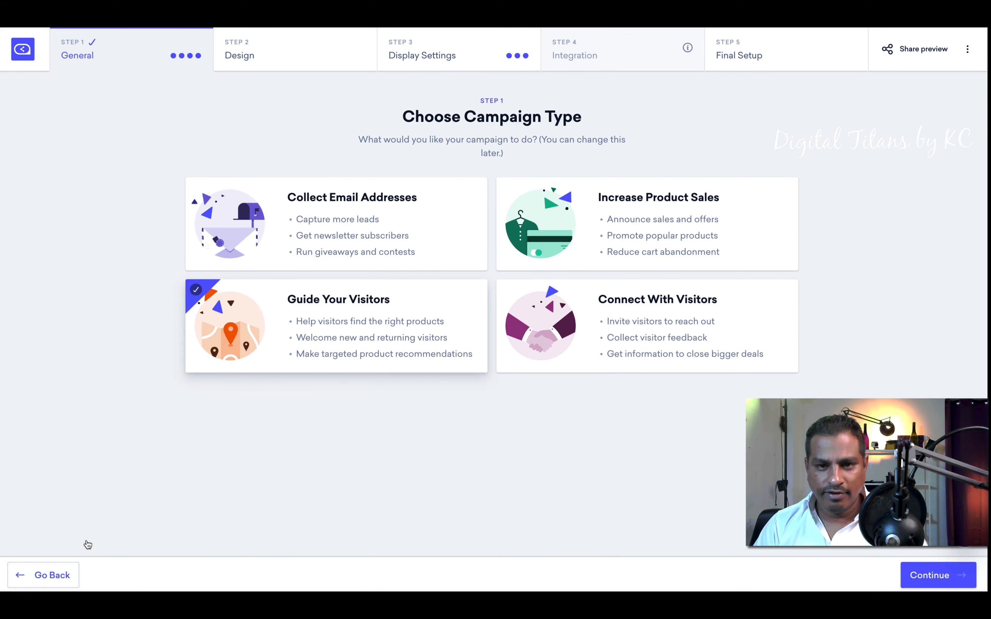
pyautogui.click(642, 248)
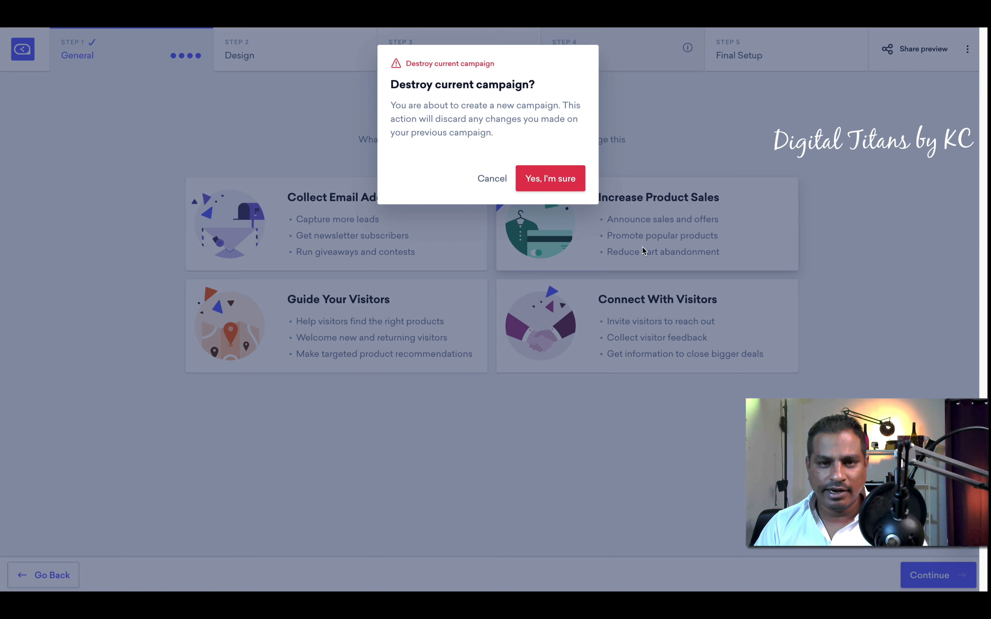
pyautogui.click(561, 186)
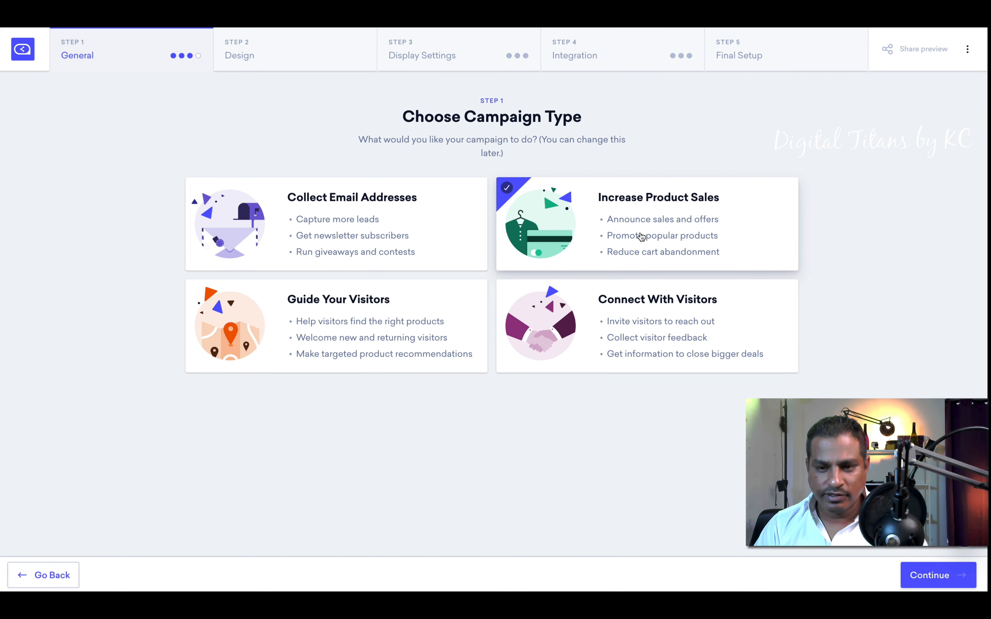
pyautogui.click(913, 575)
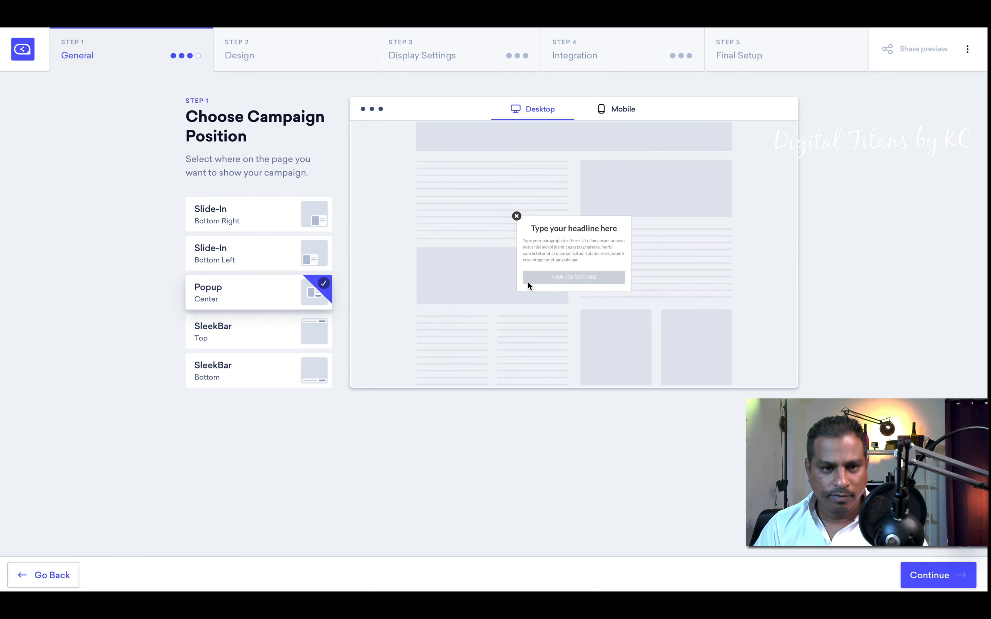
pyautogui.click(933, 574)
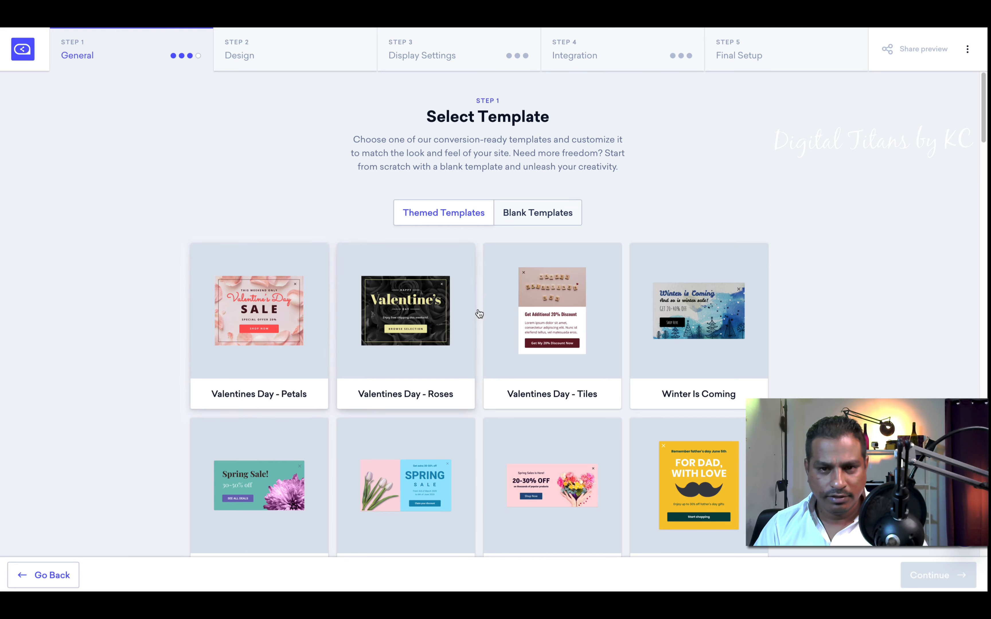
# Step: Choose the Valentines Day - Petals template and open its design
pyautogui.scroll(-5, 524, 389)
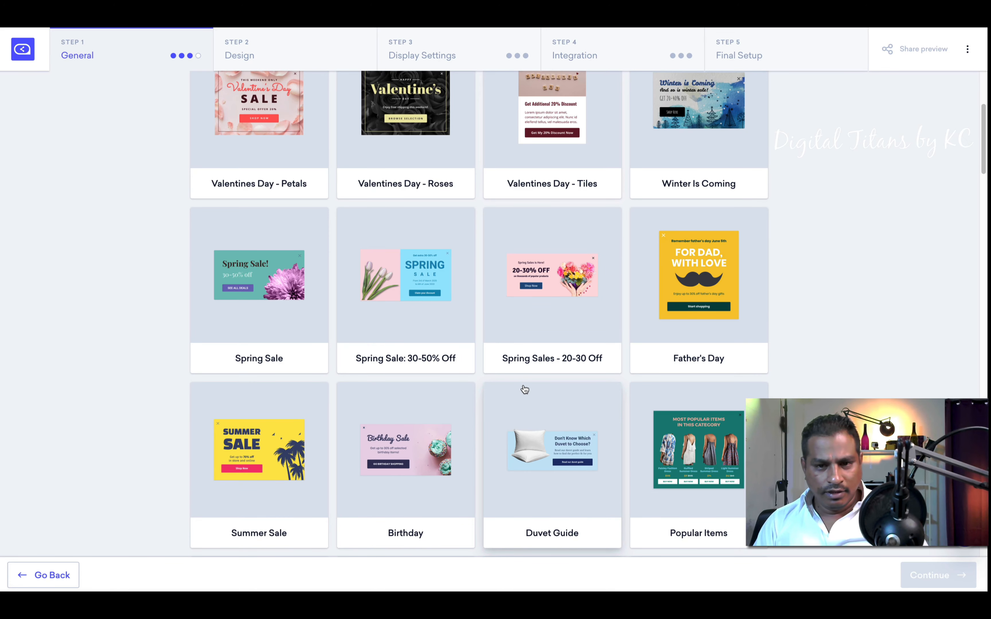
pyautogui.scroll(5, 528, 391)
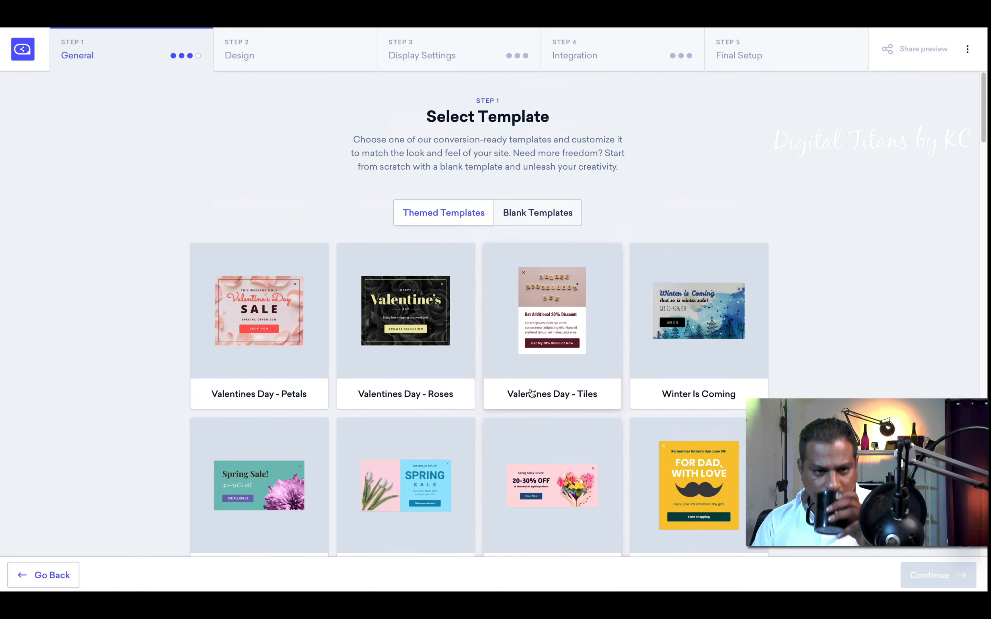
pyautogui.click(274, 335)
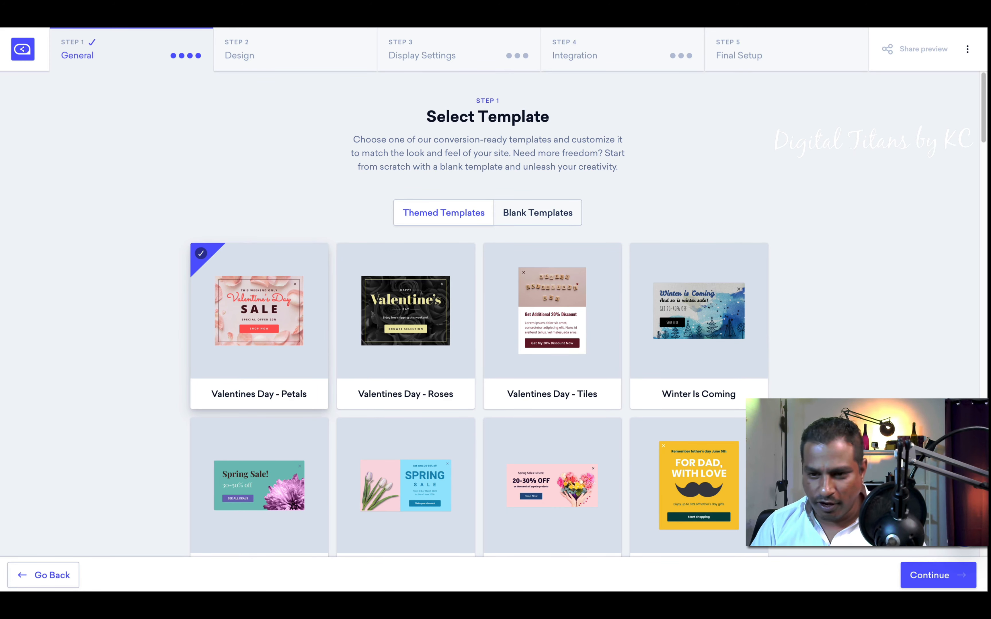
pyautogui.click(929, 576)
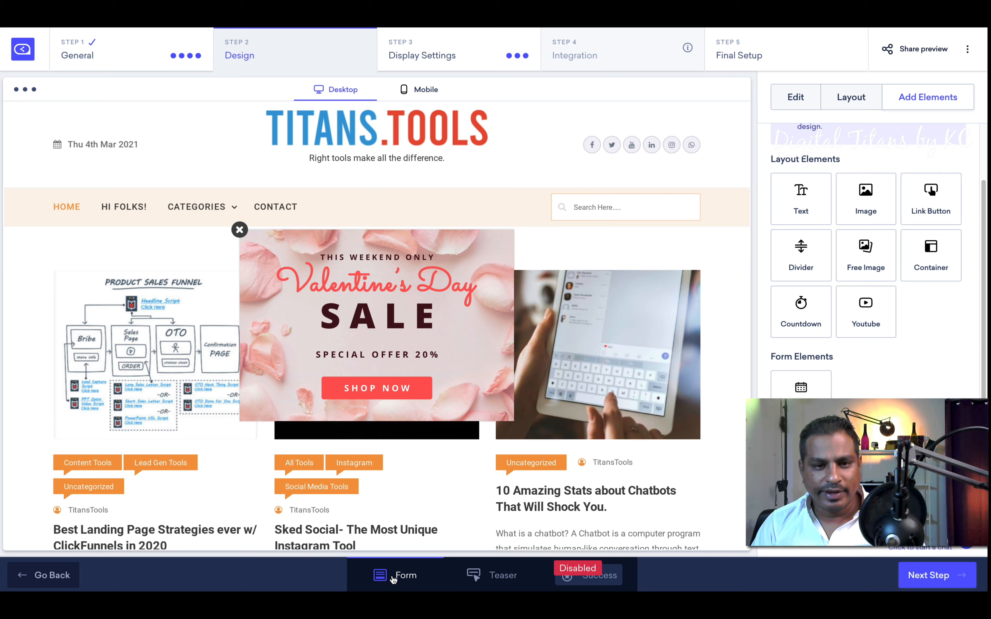
# Step: Select the SHOP NOW button, then the teaser text, for editing
pyautogui.click(398, 387)
pyautogui.click(398, 387)
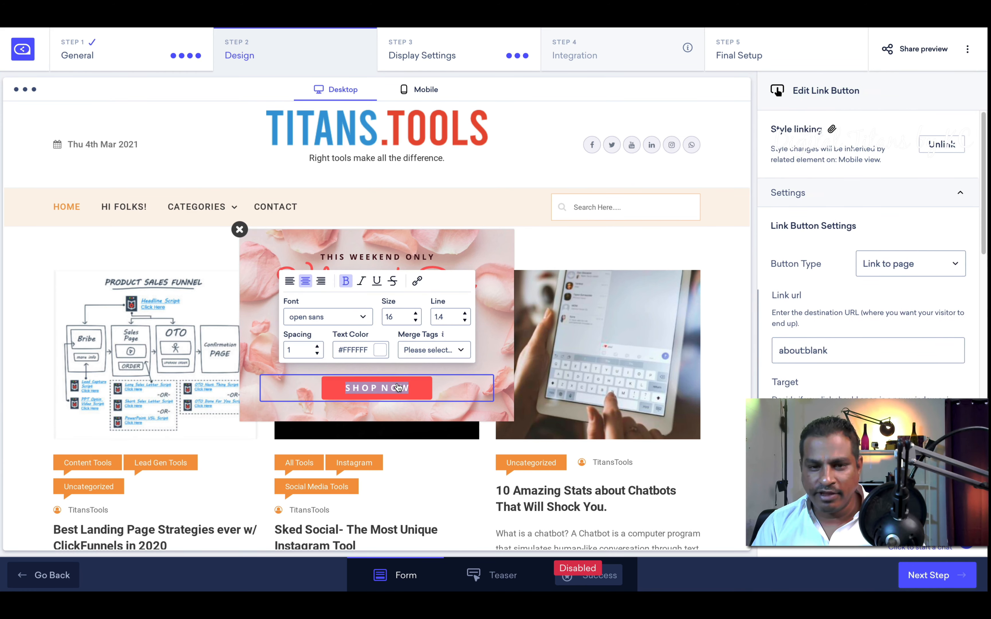
pyautogui.click(497, 576)
pyautogui.click(388, 537)
pyautogui.click(387, 538)
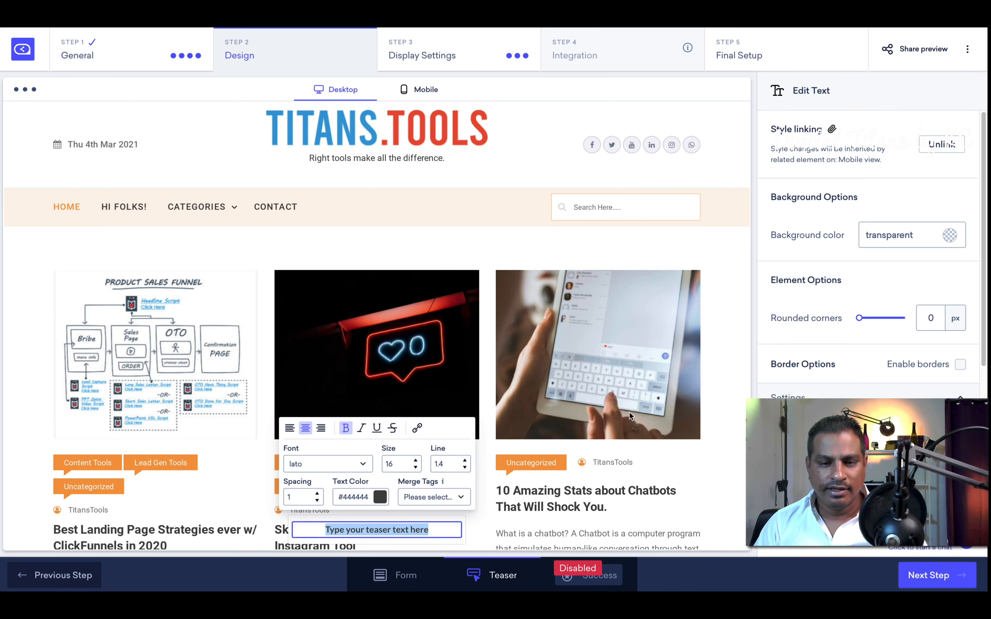
# Step: Check the success step and trigger settings, then return to the Design step
pyautogui.click(577, 575)
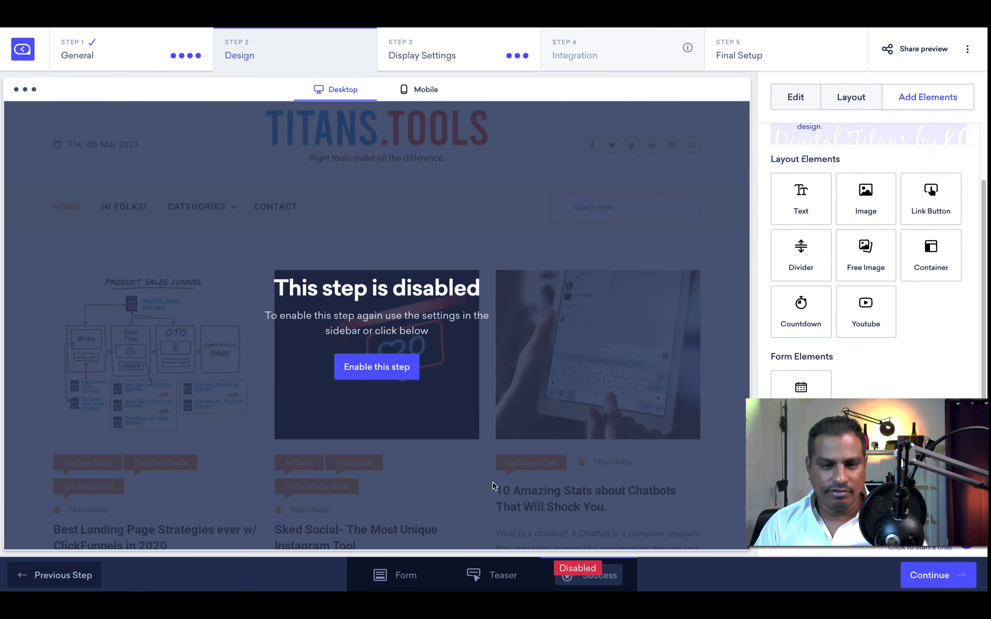
pyautogui.click(475, 581)
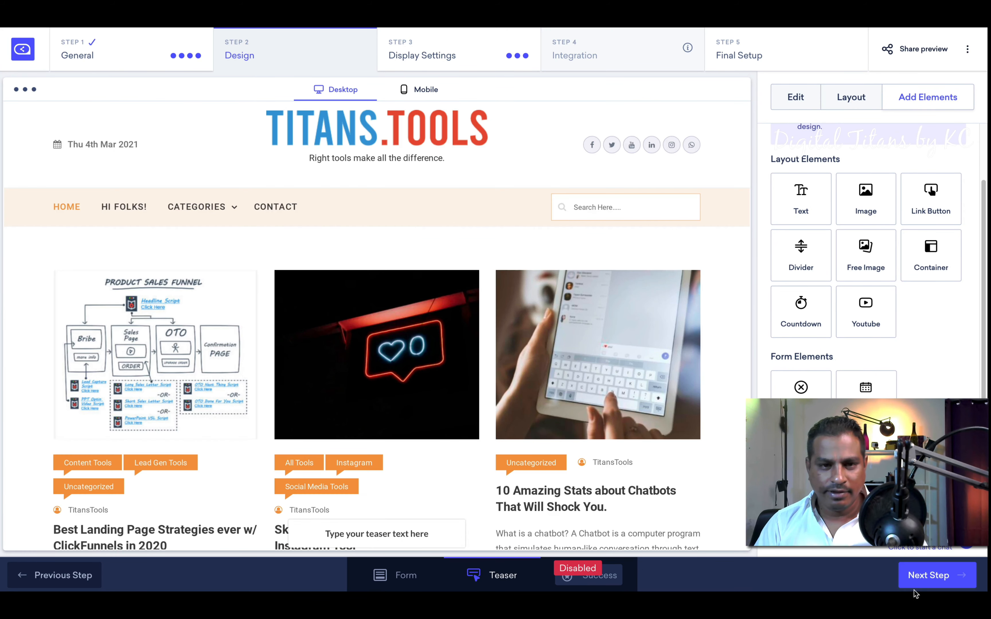
pyautogui.click(918, 585)
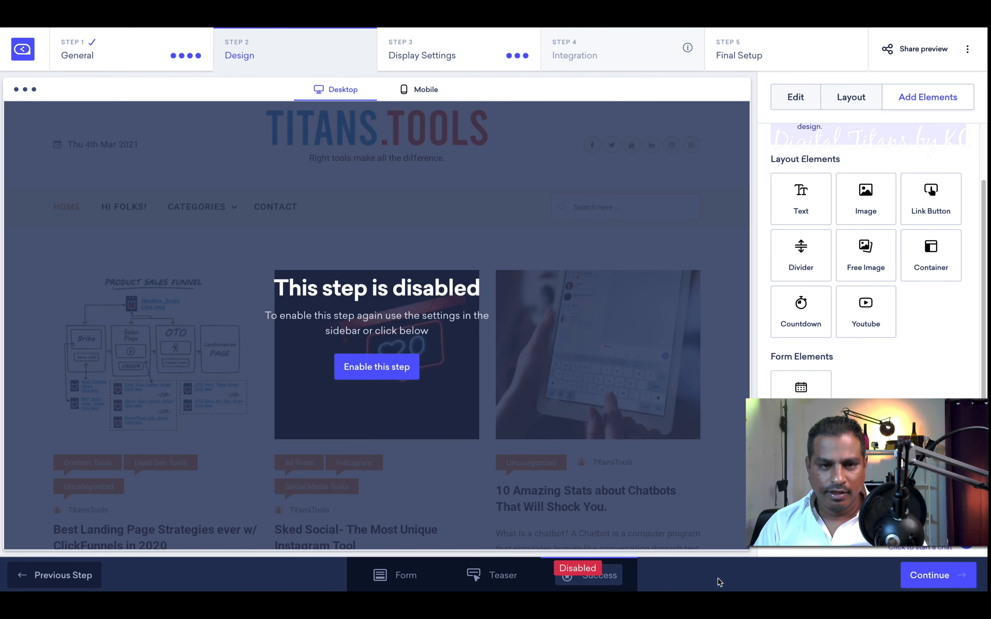
pyautogui.click(937, 576)
pyautogui.scroll(-7, 561, 296)
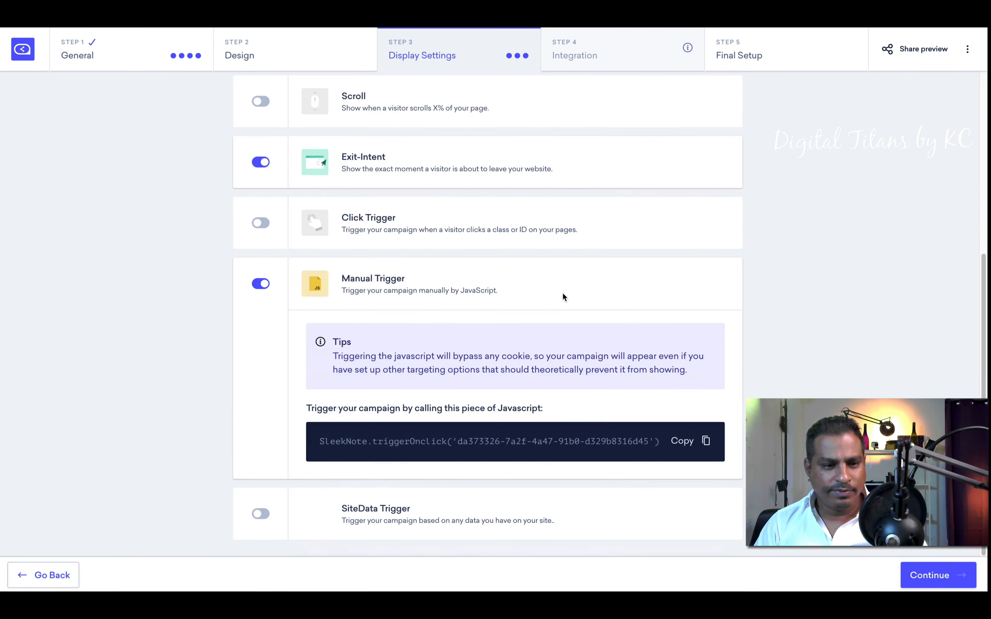
pyautogui.scroll(7, 562, 303)
pyautogui.click(56, 573)
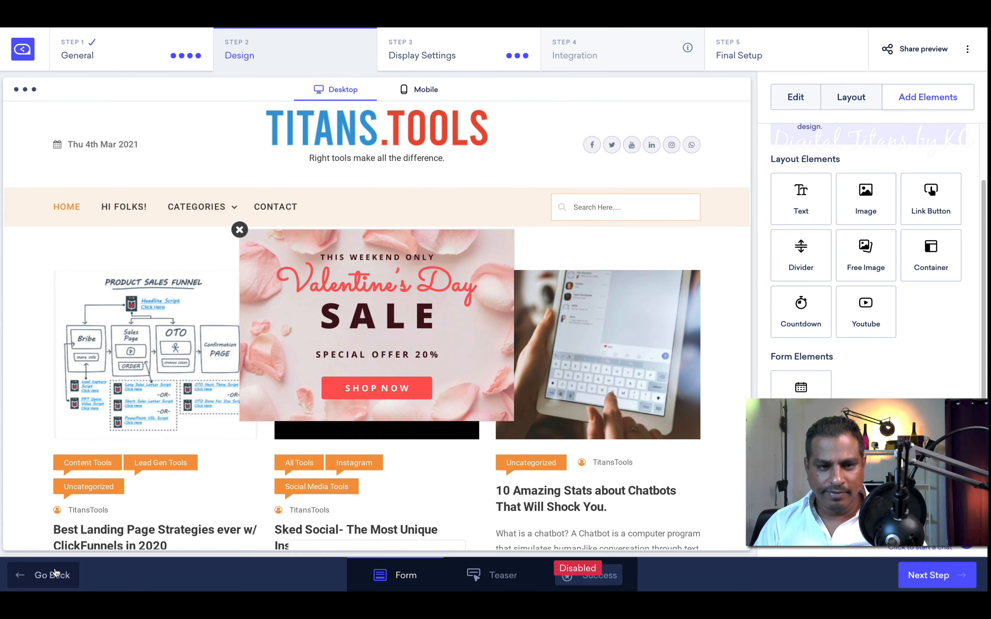
# Step: Switch to a new Connect With Visitors campaign, keeping the centered popup position
pyautogui.click(56, 572)
pyautogui.click(56, 573)
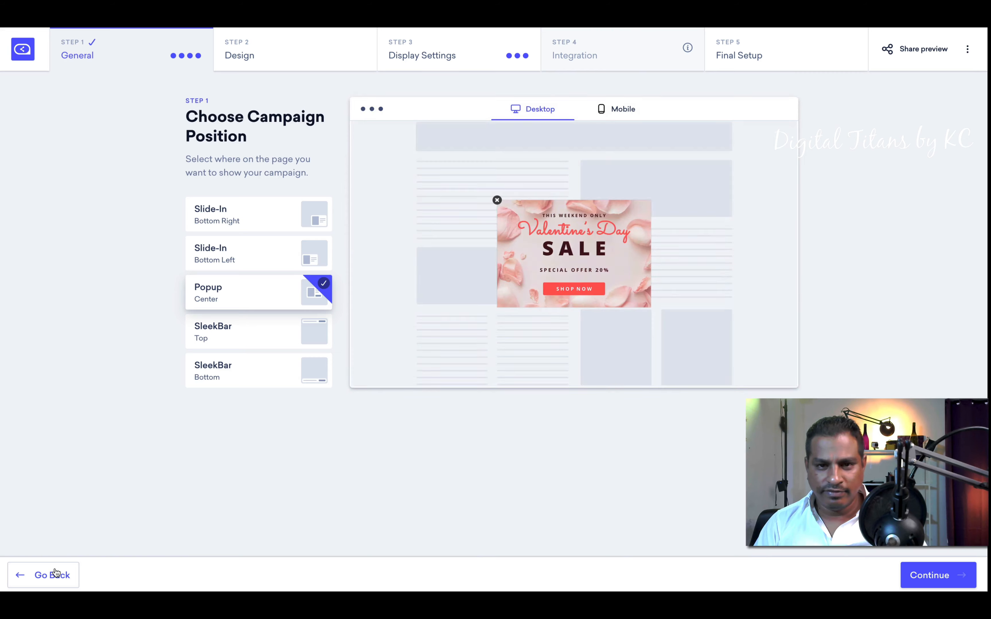
pyautogui.click(56, 573)
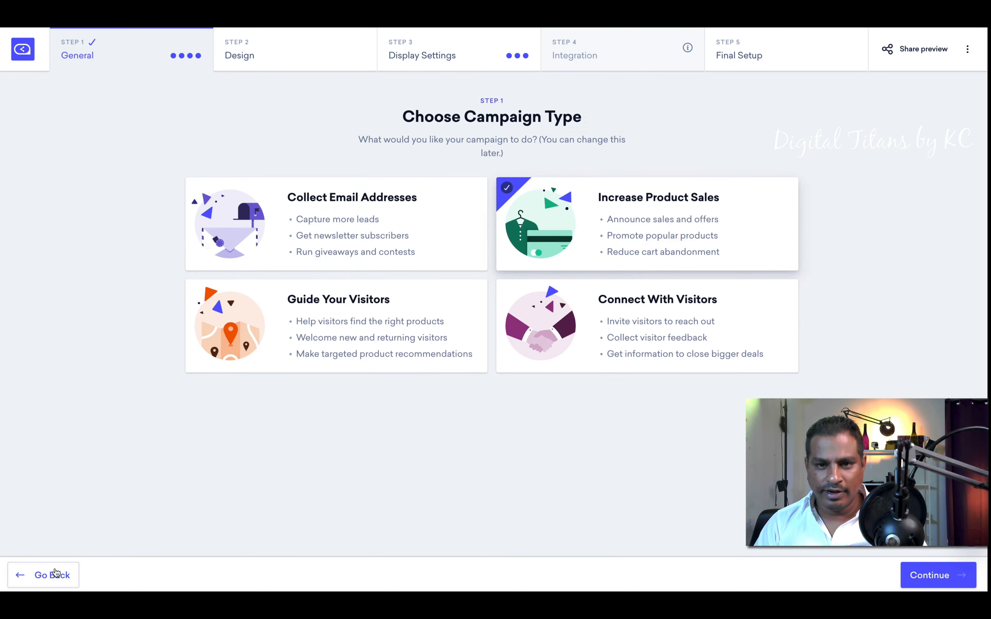
pyautogui.click(570, 315)
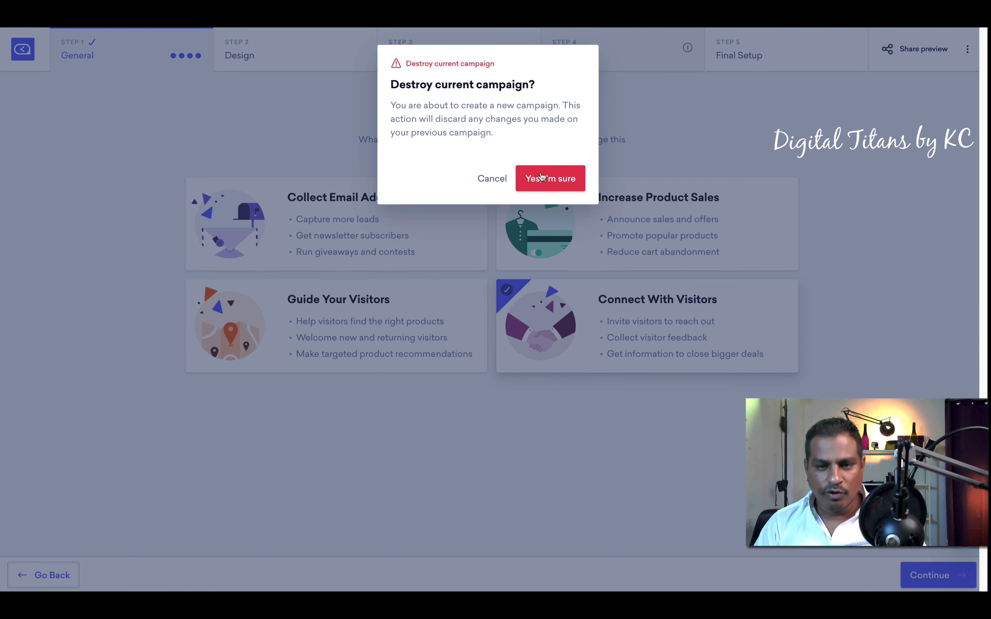
pyautogui.click(541, 175)
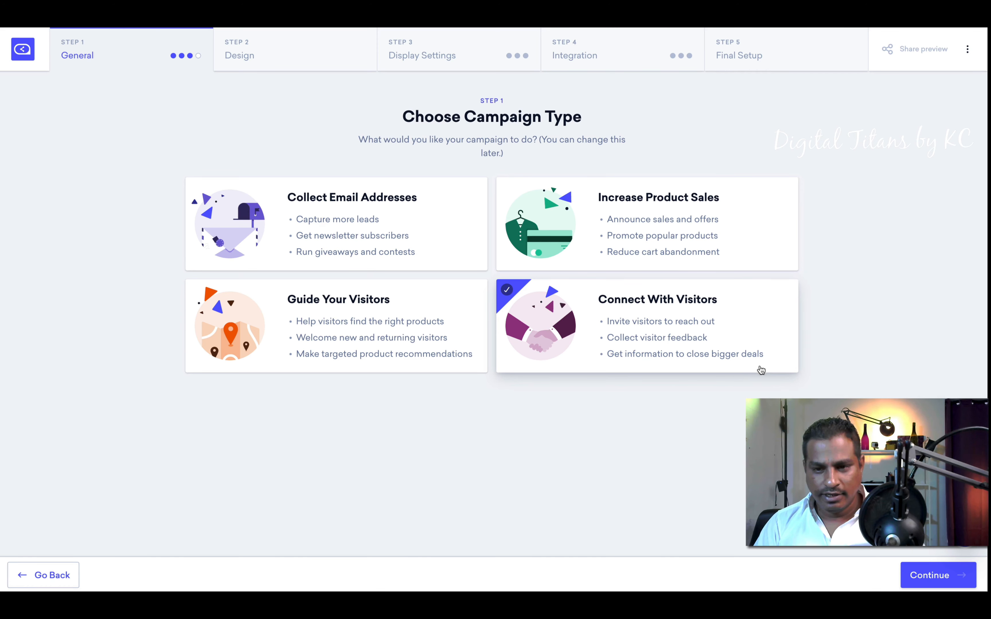
pyautogui.click(932, 582)
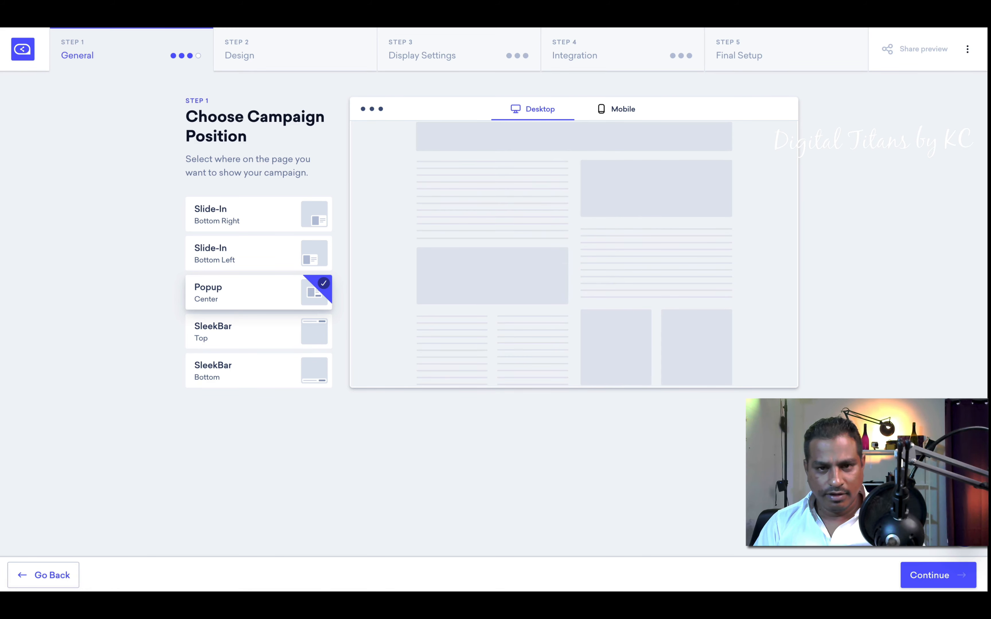
pyautogui.click(933, 577)
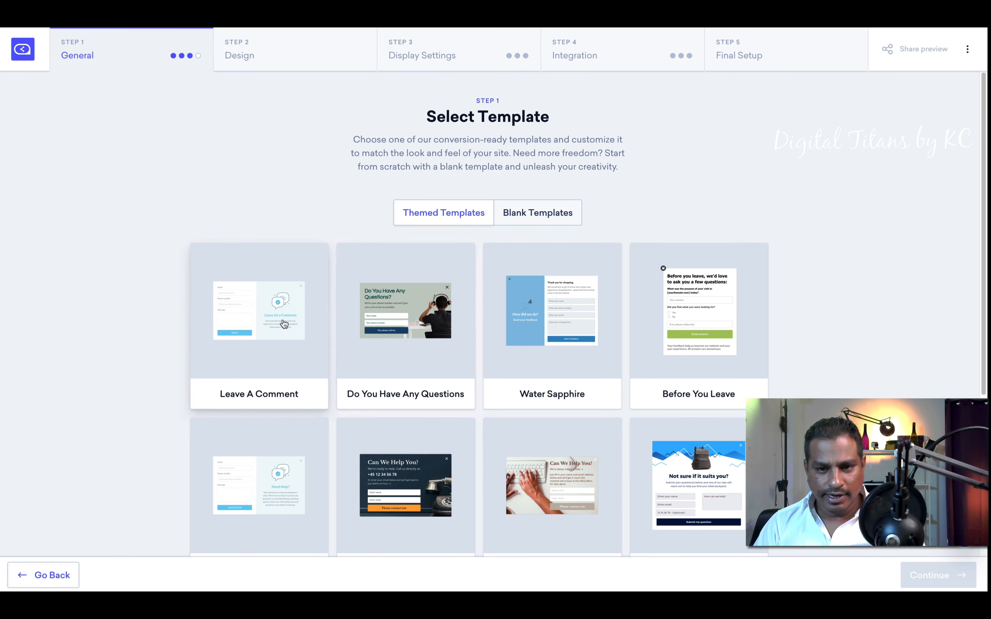
# Step: Create the campaign from the Answer Product Questions template
pyautogui.scroll(-2, 683, 344)
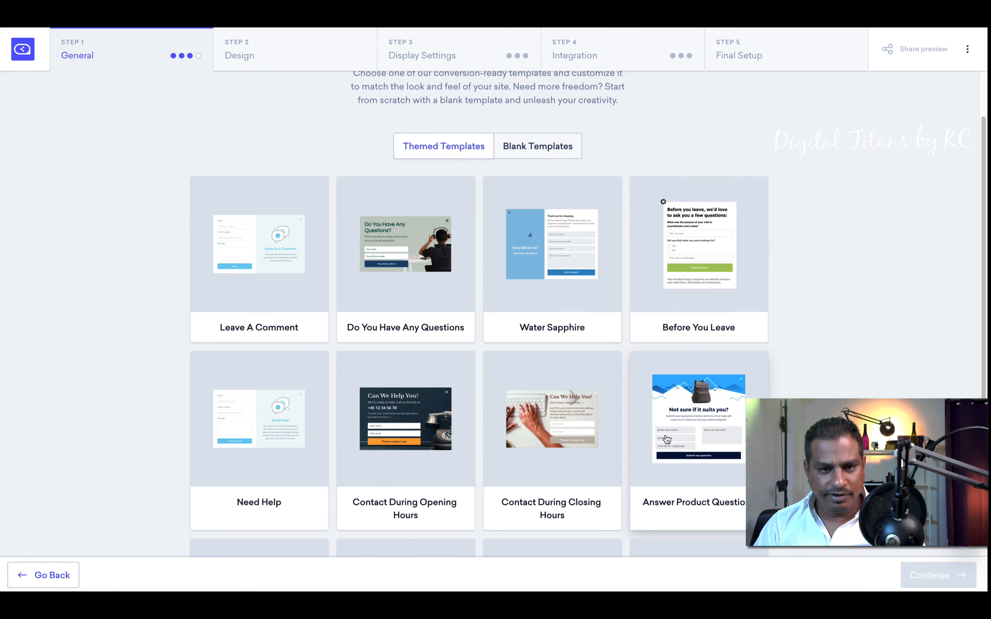
pyautogui.scroll(-3, 443, 432)
pyautogui.scroll(-2, 444, 434)
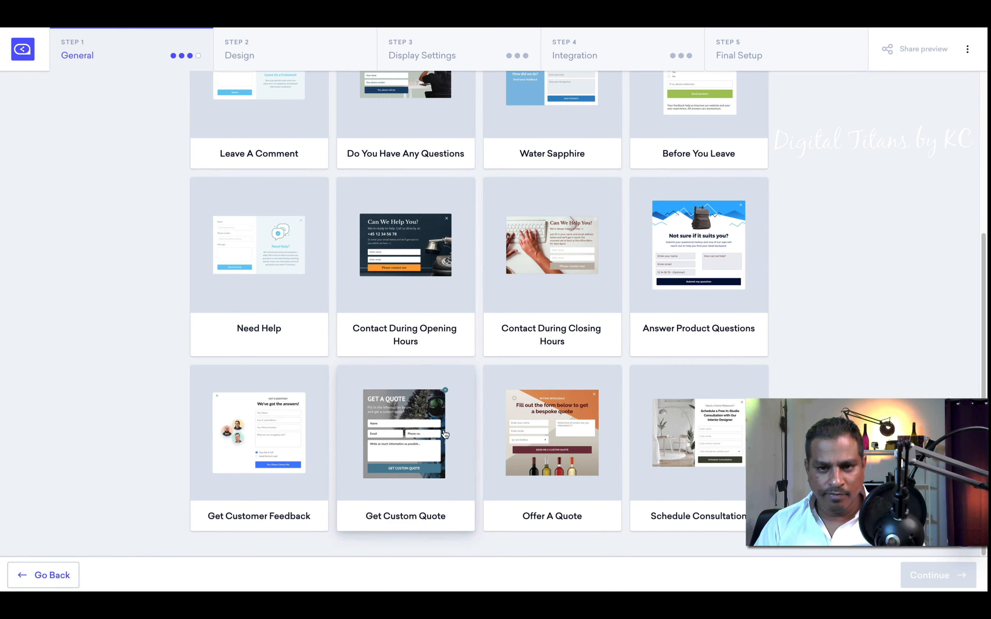
pyautogui.click(686, 265)
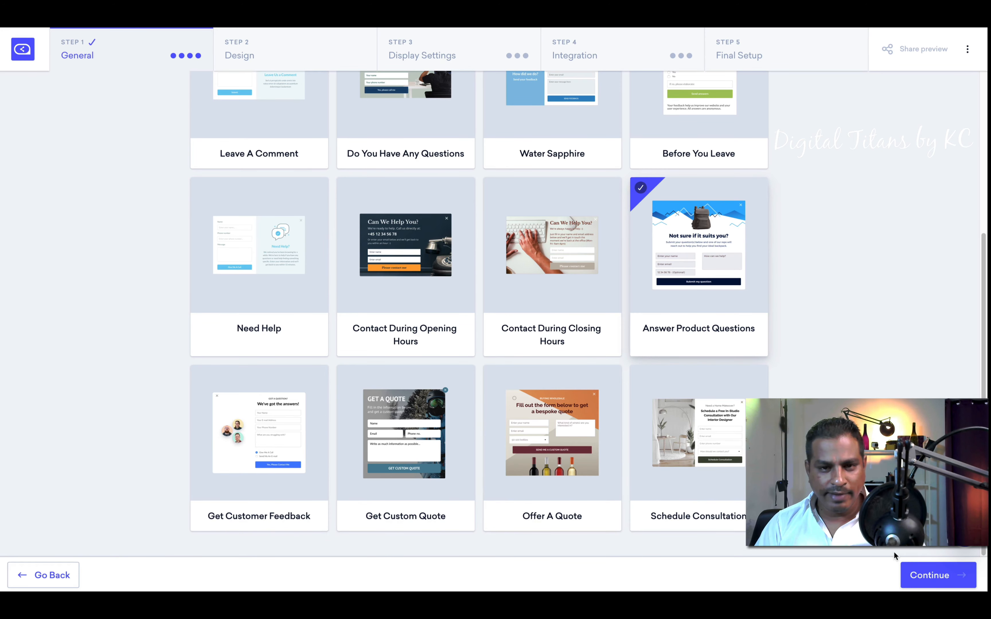
pyautogui.click(914, 579)
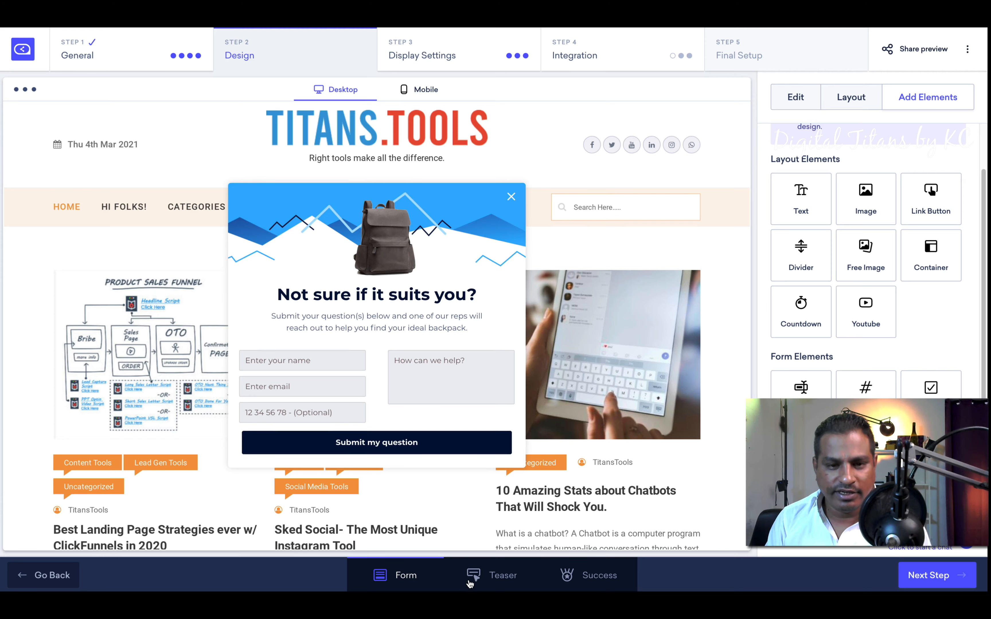
# Step: Preview the teaser bar, then the "We'll get back to you soon" success message
pyautogui.click(470, 580)
pyautogui.click(599, 574)
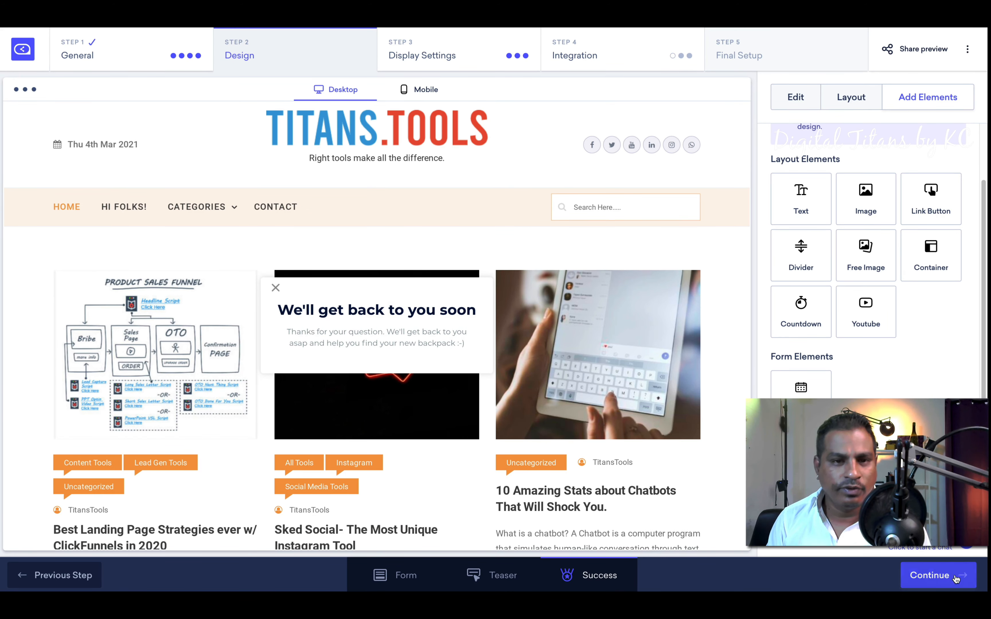
pyautogui.click(938, 575)
pyautogui.scroll(-6, 491, 363)
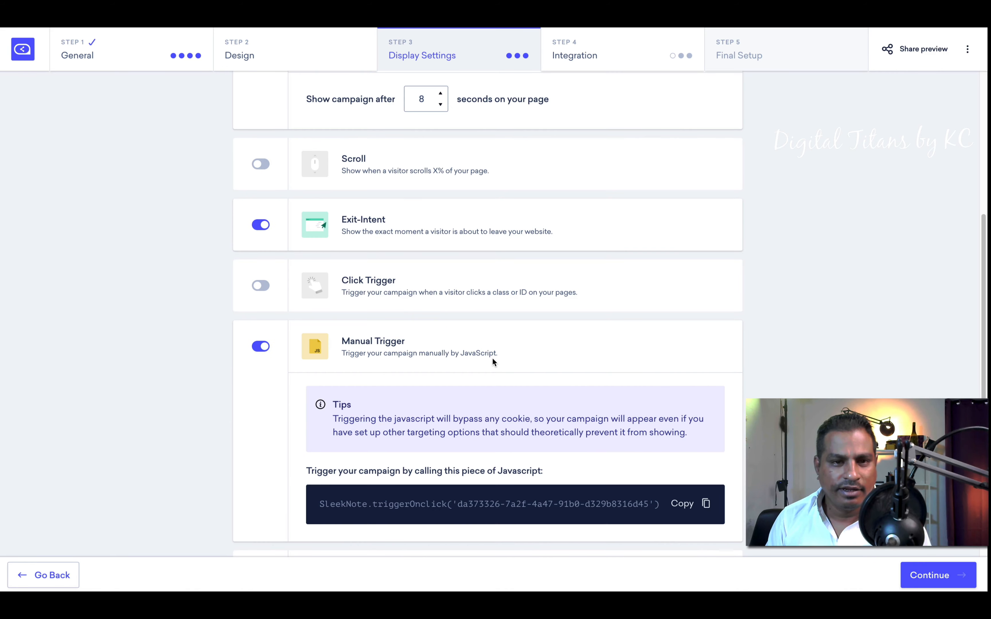
pyautogui.scroll(3, 382, 260)
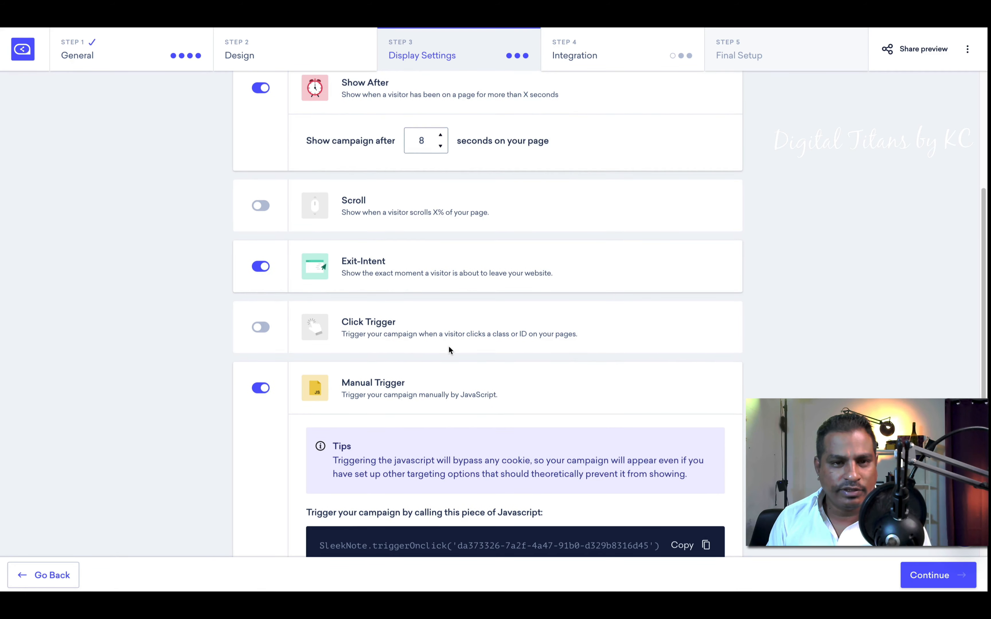
pyautogui.scroll(-3, 449, 346)
pyautogui.scroll(5, 448, 346)
pyautogui.scroll(2, 445, 344)
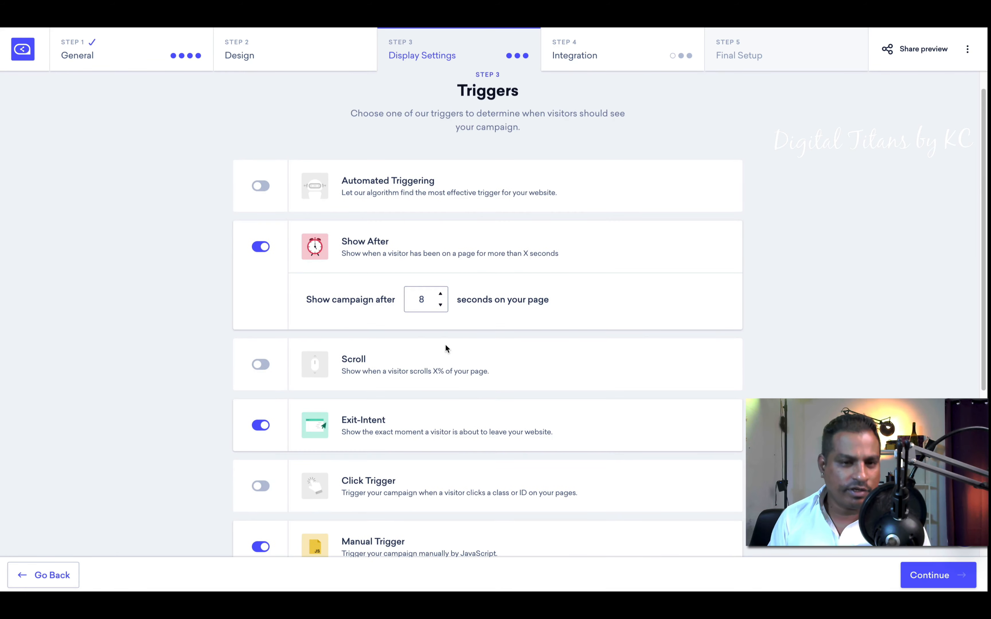
pyautogui.scroll(-4, 451, 347)
pyautogui.scroll(-2, 438, 315)
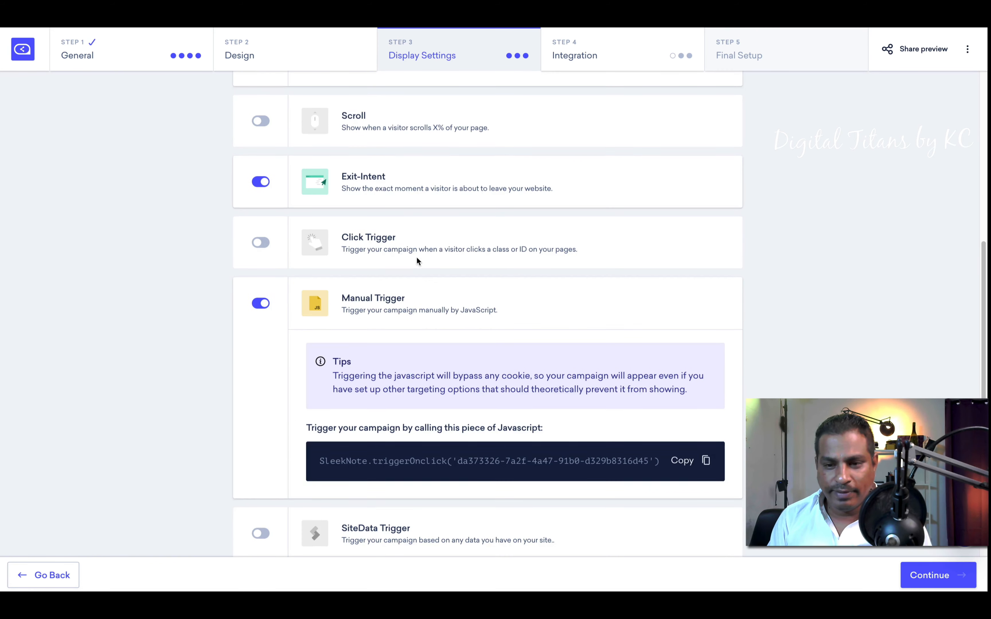
pyautogui.scroll(2, 416, 261)
pyautogui.click(905, 573)
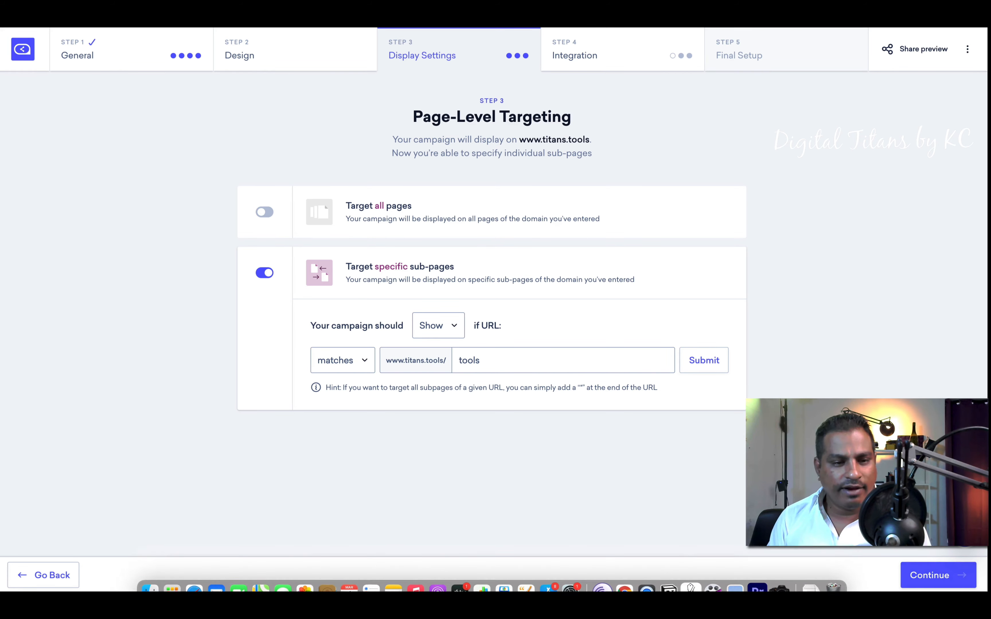
pyautogui.click(24, 575)
# Step: Back out of the Connect With Visitors design to campaign types, choose Collect Email Addresses, and confirm discarding
pyautogui.click(25, 576)
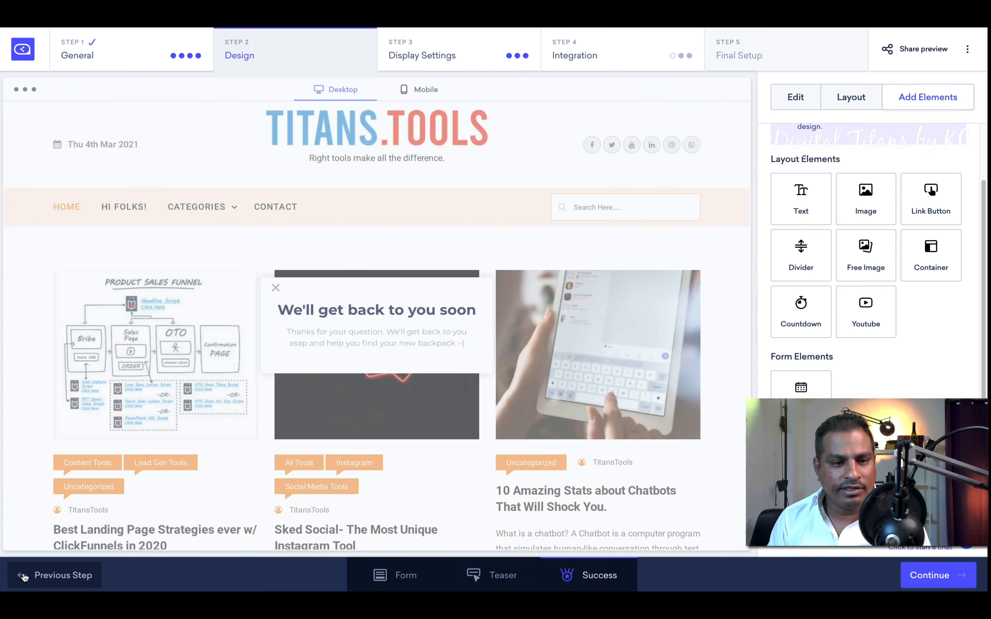
pyautogui.click(24, 576)
pyautogui.click(24, 577)
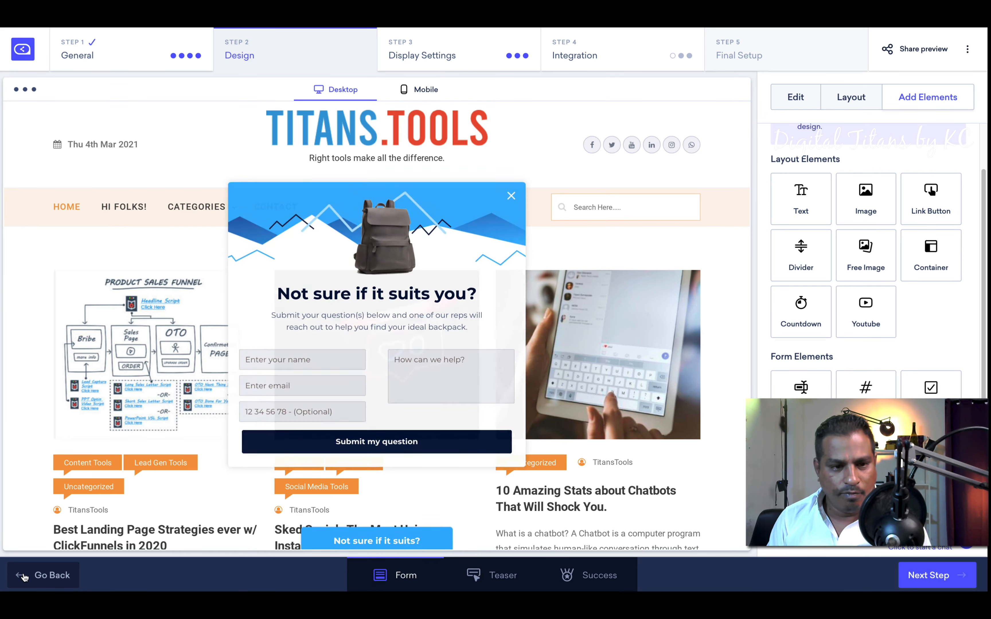
pyautogui.click(25, 577)
pyautogui.click(24, 576)
pyautogui.click(24, 577)
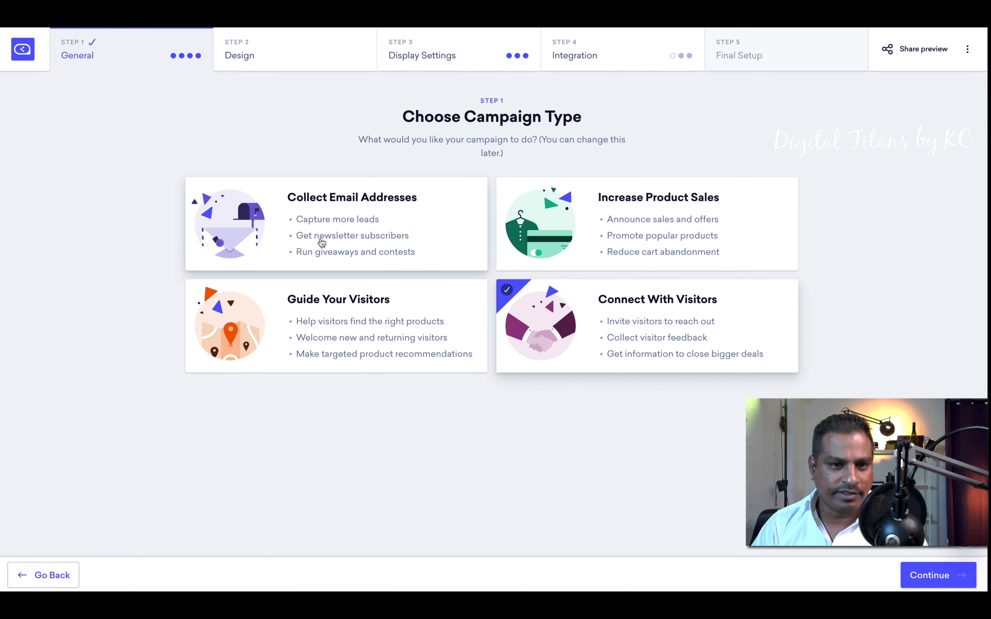
pyautogui.click(280, 200)
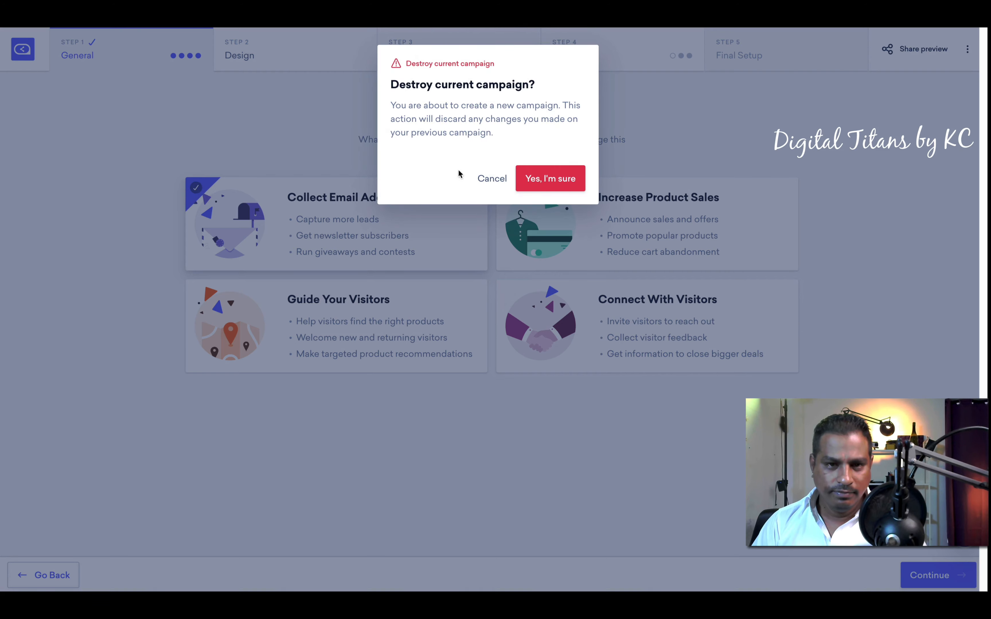
pyautogui.click(530, 177)
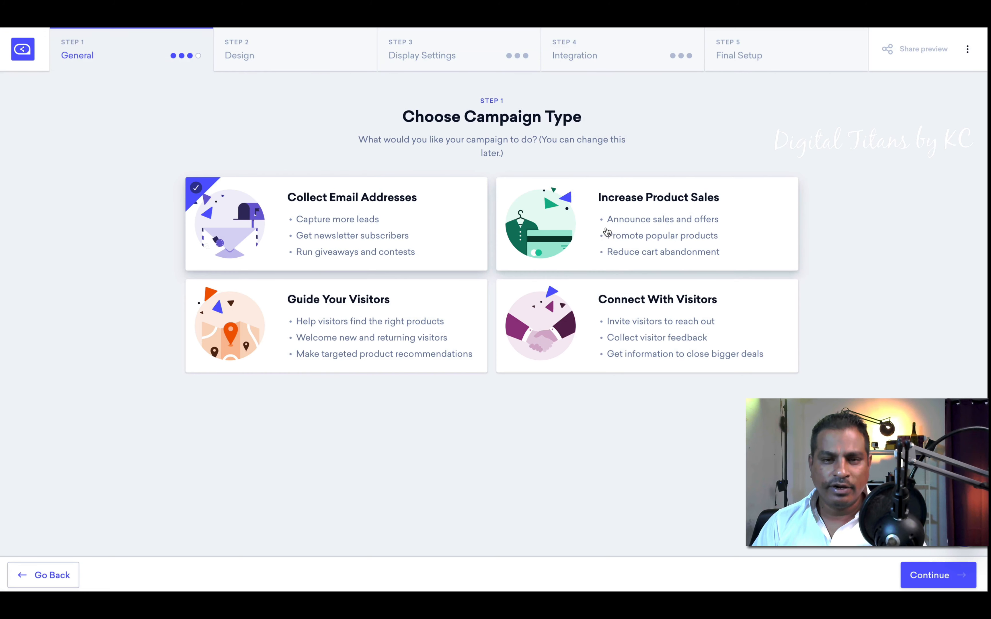